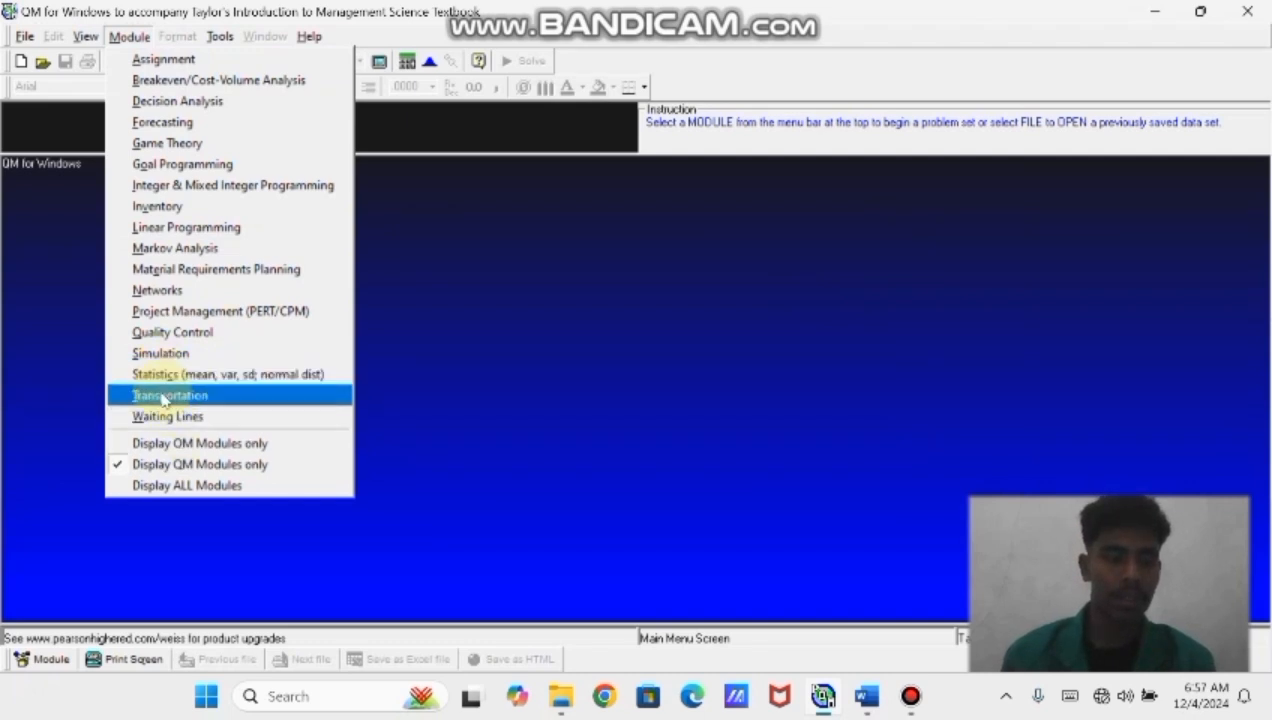
Start a new Transportation problem with 3 sources and 4 destinations
{"action": "left_click", "coordinate": [166, 397]}
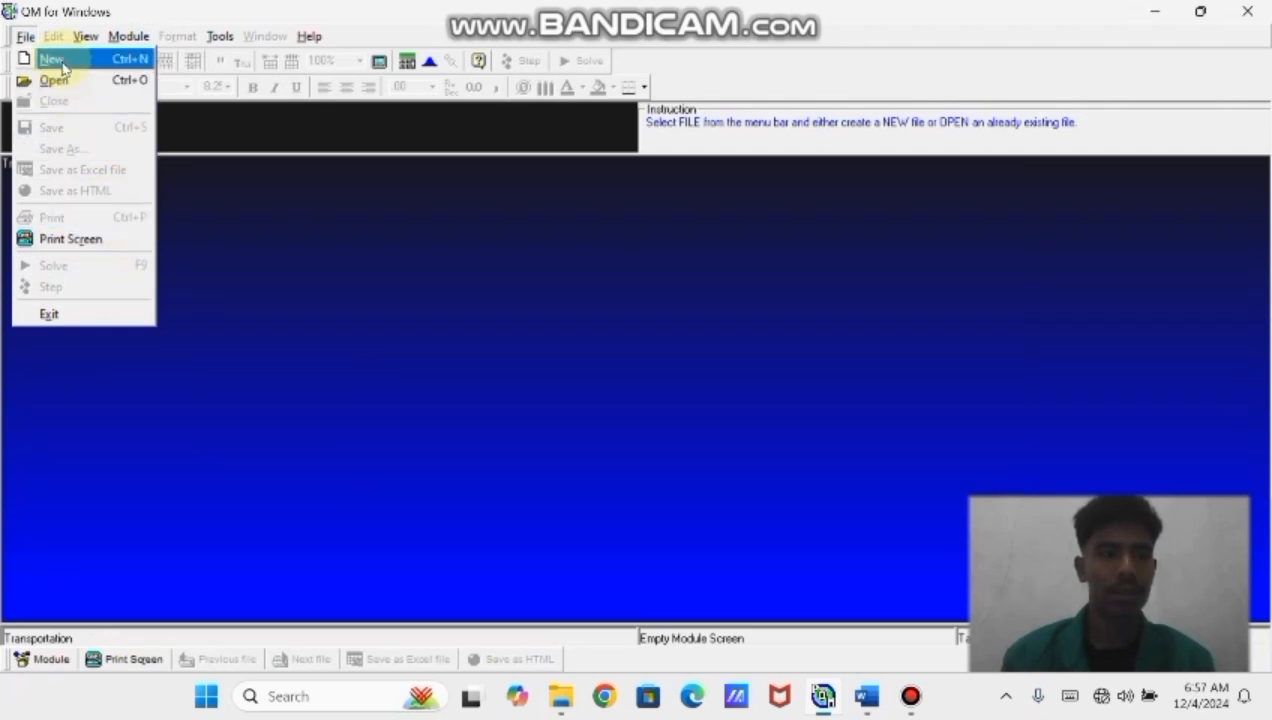
{"action": "left_click", "coordinate": [62, 66]}
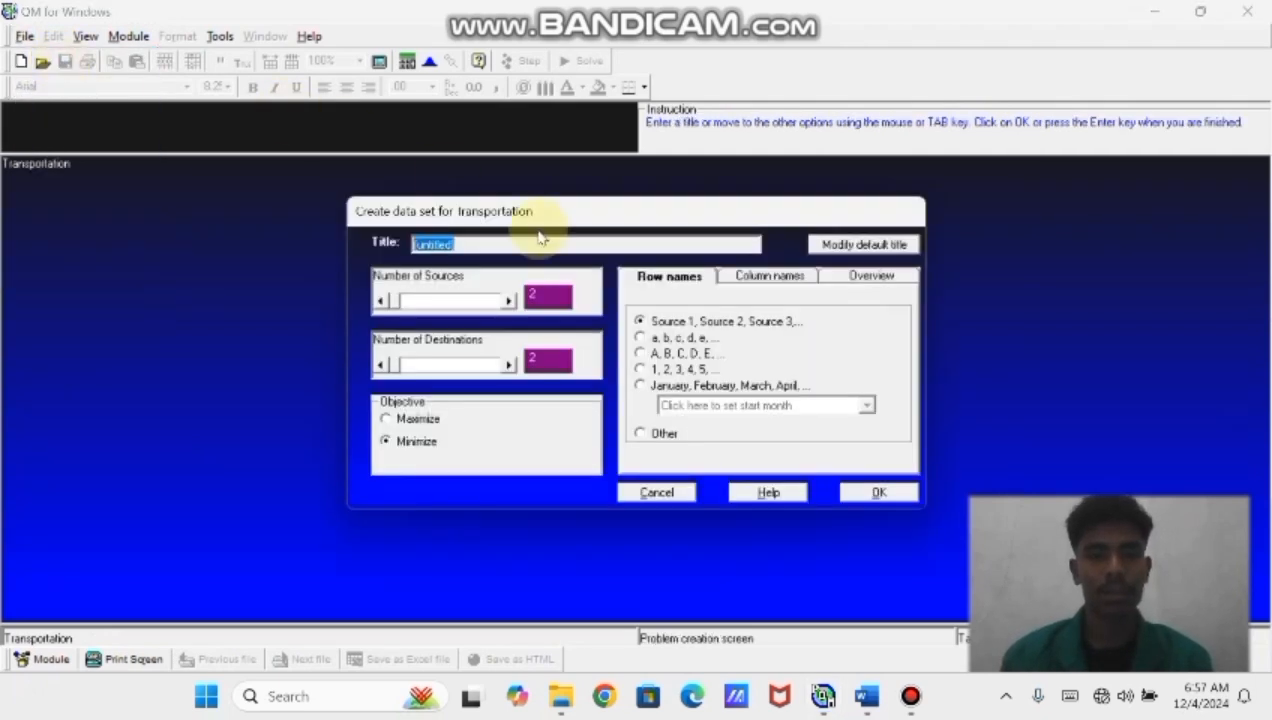
{"action": "left_click", "coordinate": [540, 295]}
{"action": "type", "text": "3"}
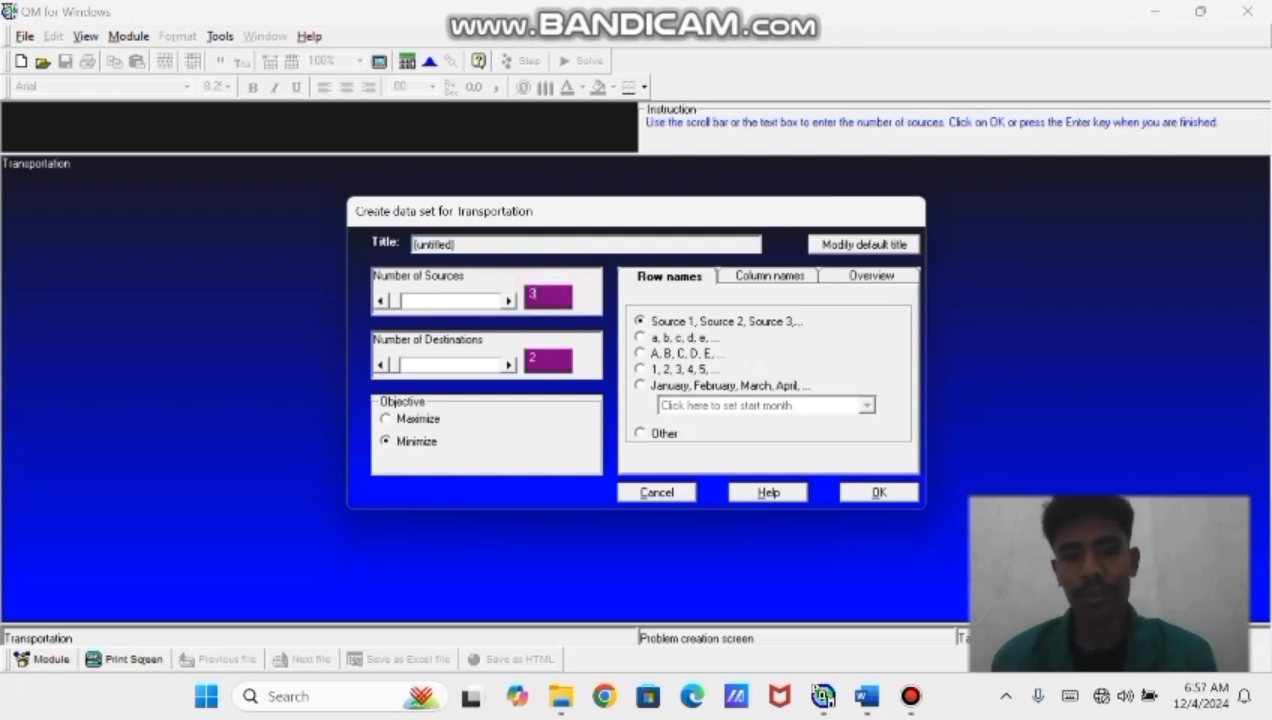
{"action": "left_click", "coordinate": [545, 358]}
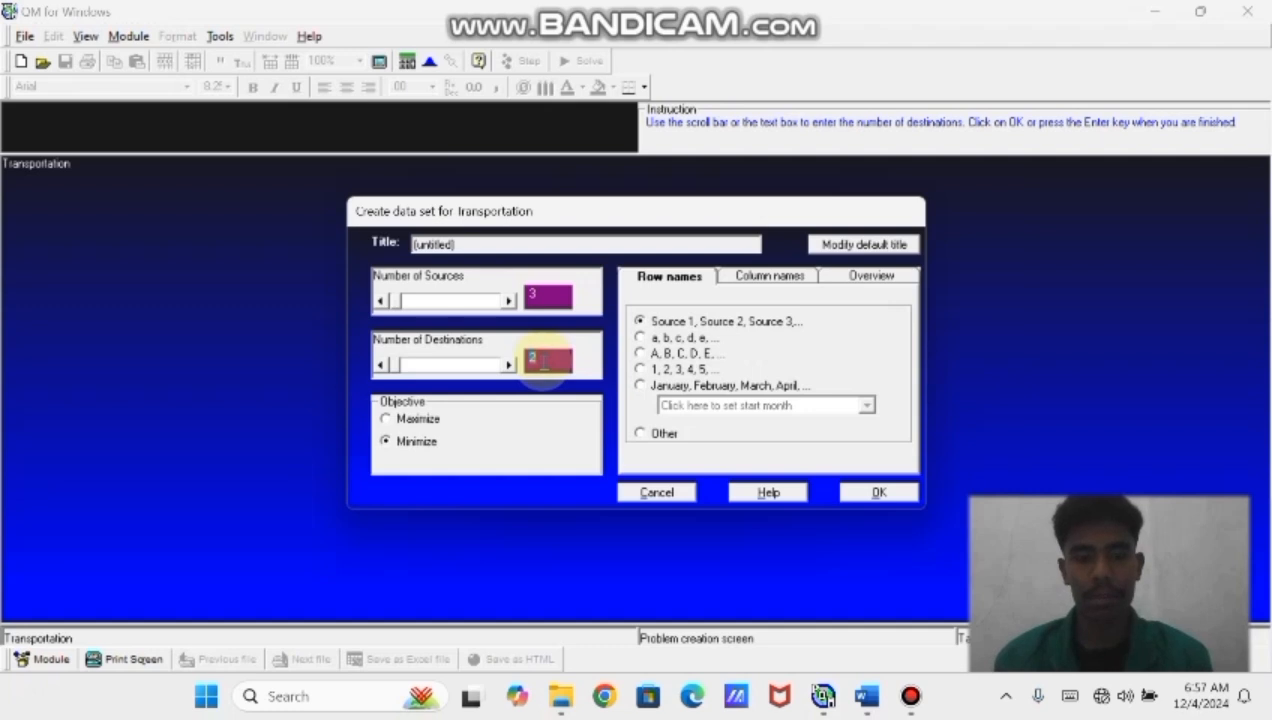
{"action": "type", "text": "4"}
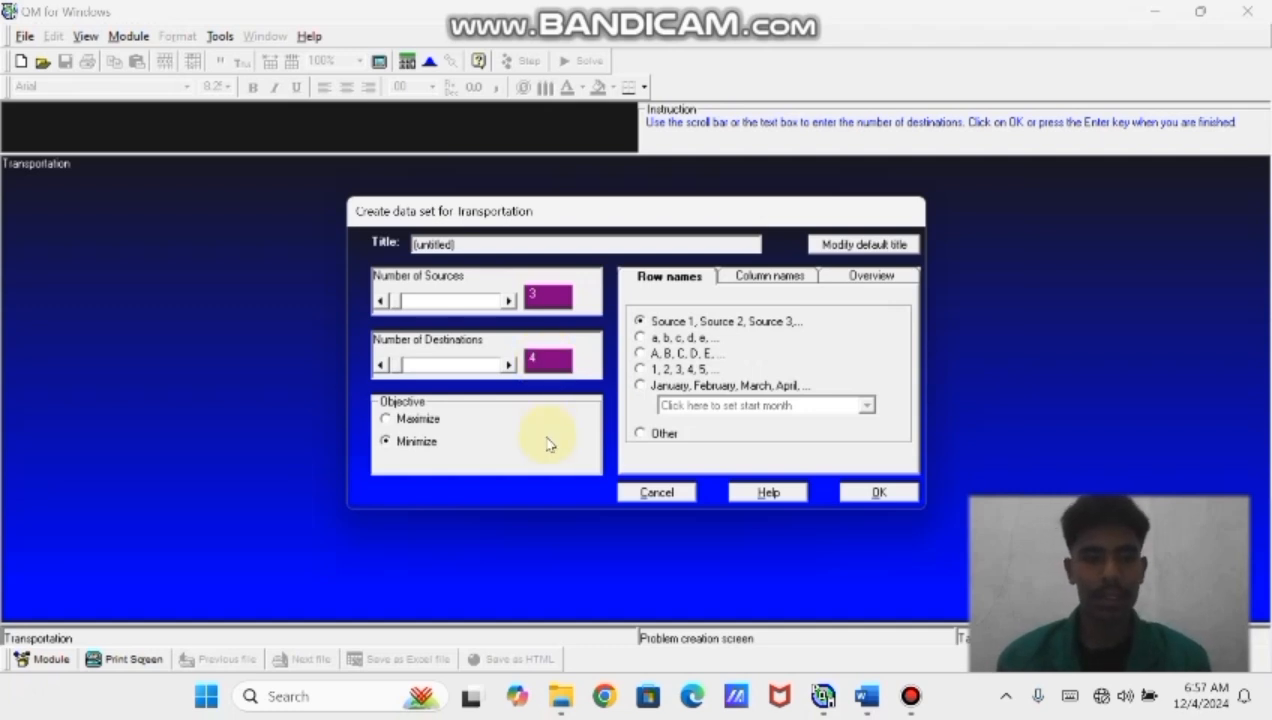
Keep the Minimize objective, choose A, B, C, D, E row names, and confirm the new data set
{"action": "left_click", "coordinate": [384, 441]}
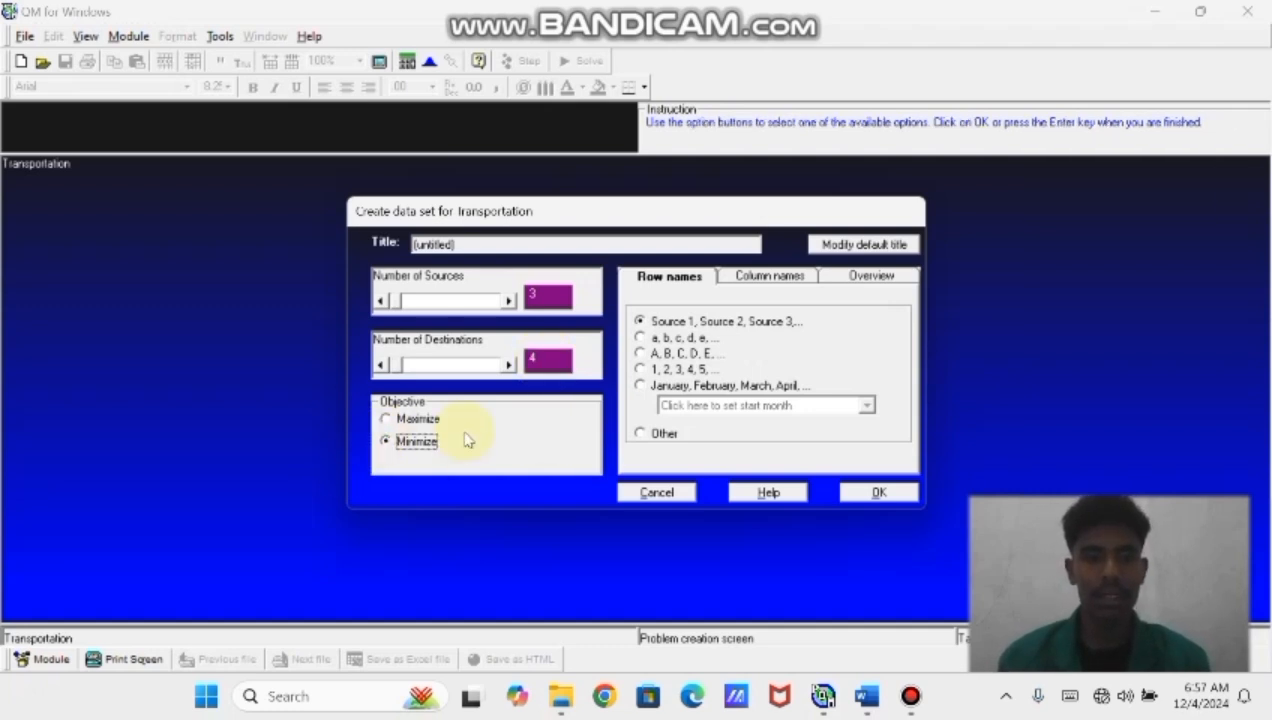
{"action": "left_click", "coordinate": [640, 354]}
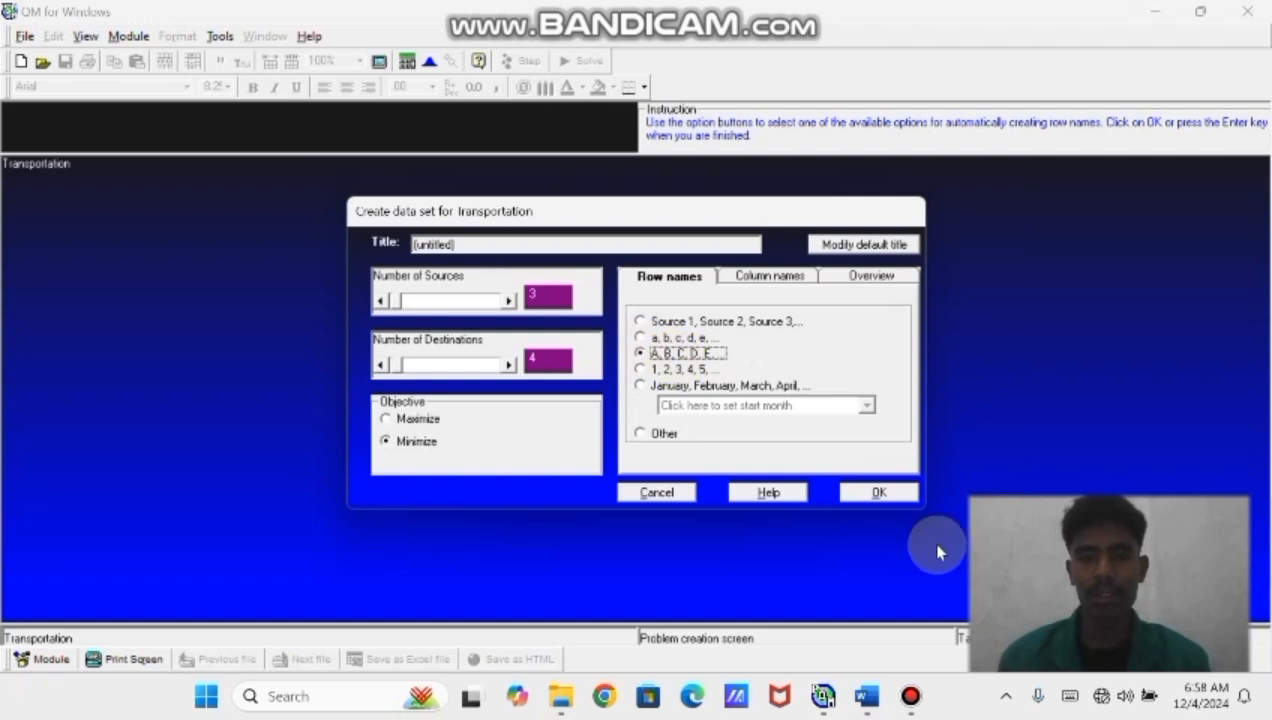
{"action": "left_click", "coordinate": [884, 492]}
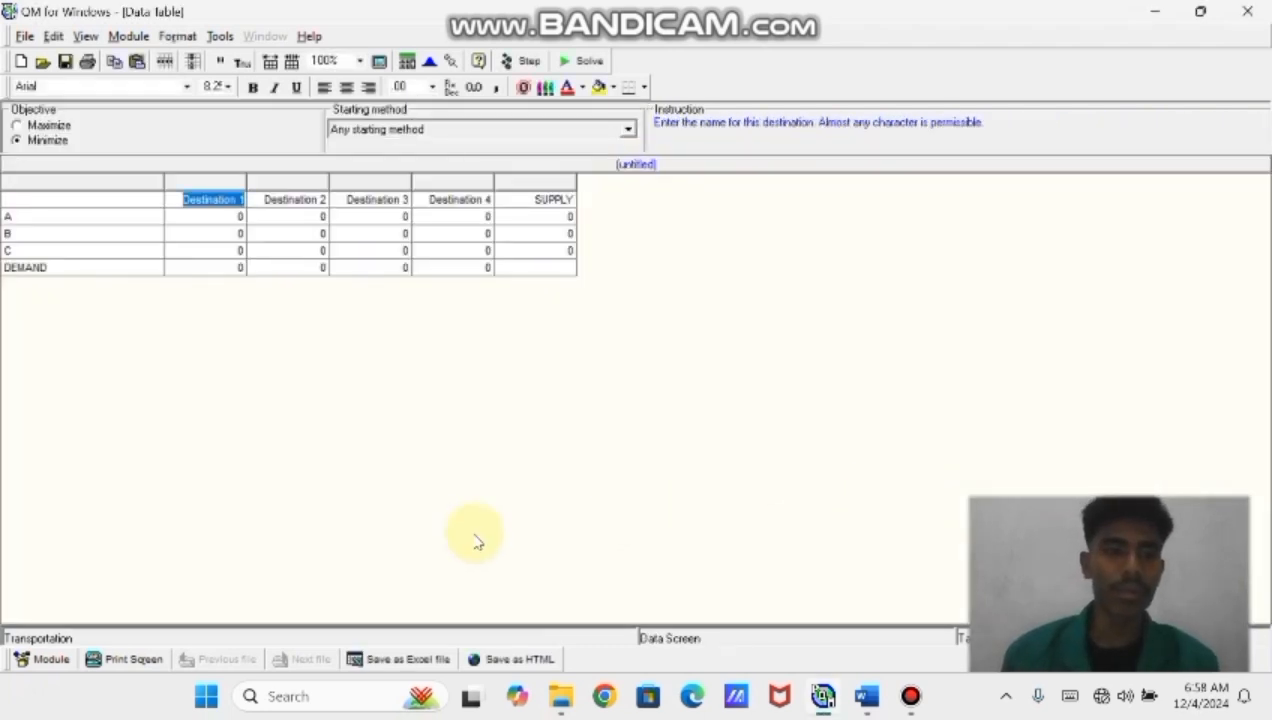
Rename the first two destination columns I and II
{"action": "left_click", "coordinate": [234, 197]}
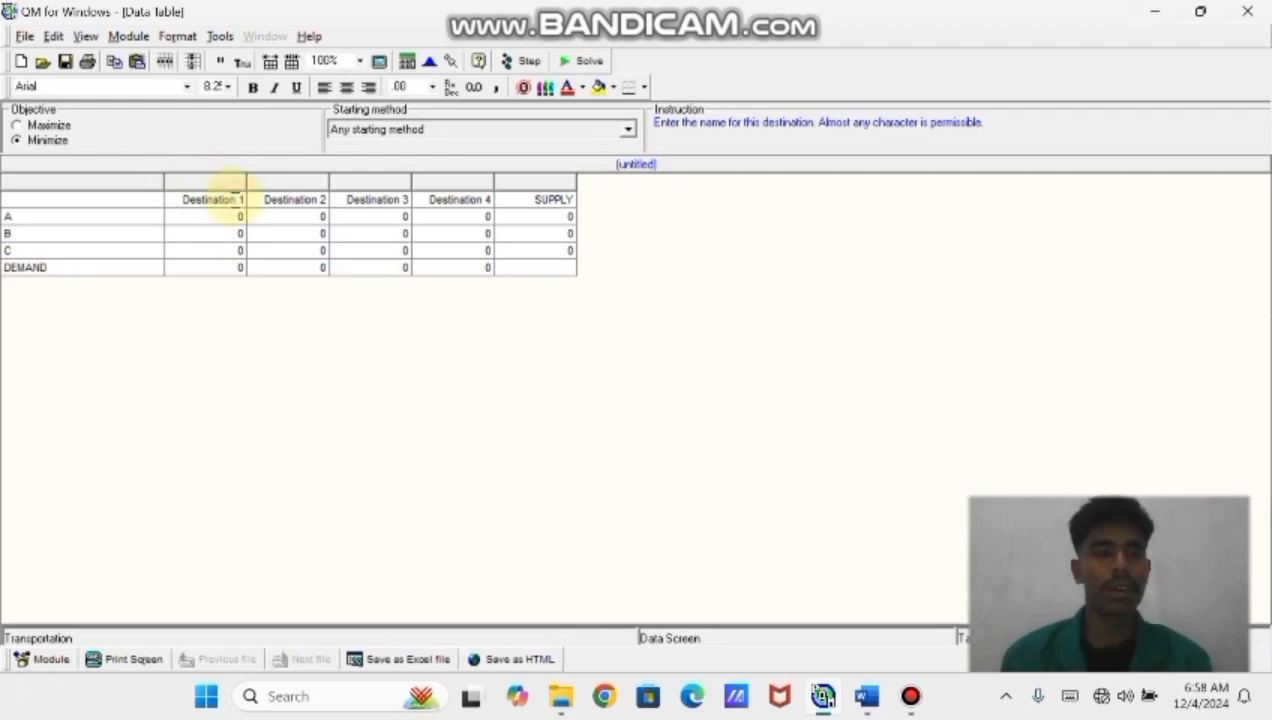
{"action": "key", "text": "BackSpace"}
{"action": "key", "text": "BackSpace"}
{"action": "key", "text": "BackSpace"}
{"action": "key", "text": "BackSpace"}
{"action": "key", "text": "BackSpace"}
{"action": "key", "text": "BackSpace"}
{"action": "key", "text": "BackSpace"}
{"action": "key", "text": "BackSpace"}
{"action": "key", "text": "BackSpace"}
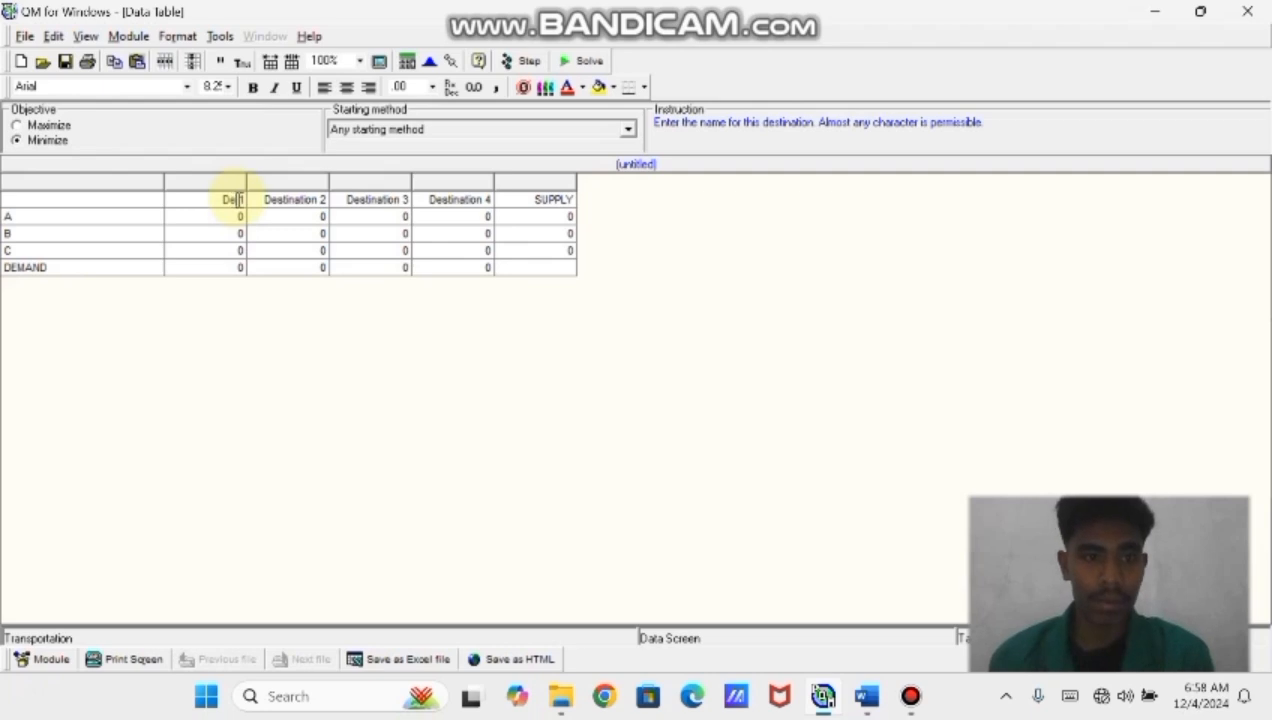
{"action": "key", "text": "BackSpace"}
{"action": "key", "text": "BackSpace"}
{"action": "key", "text": "BackSpace"}
{"action": "key", "text": "BackSpace"}
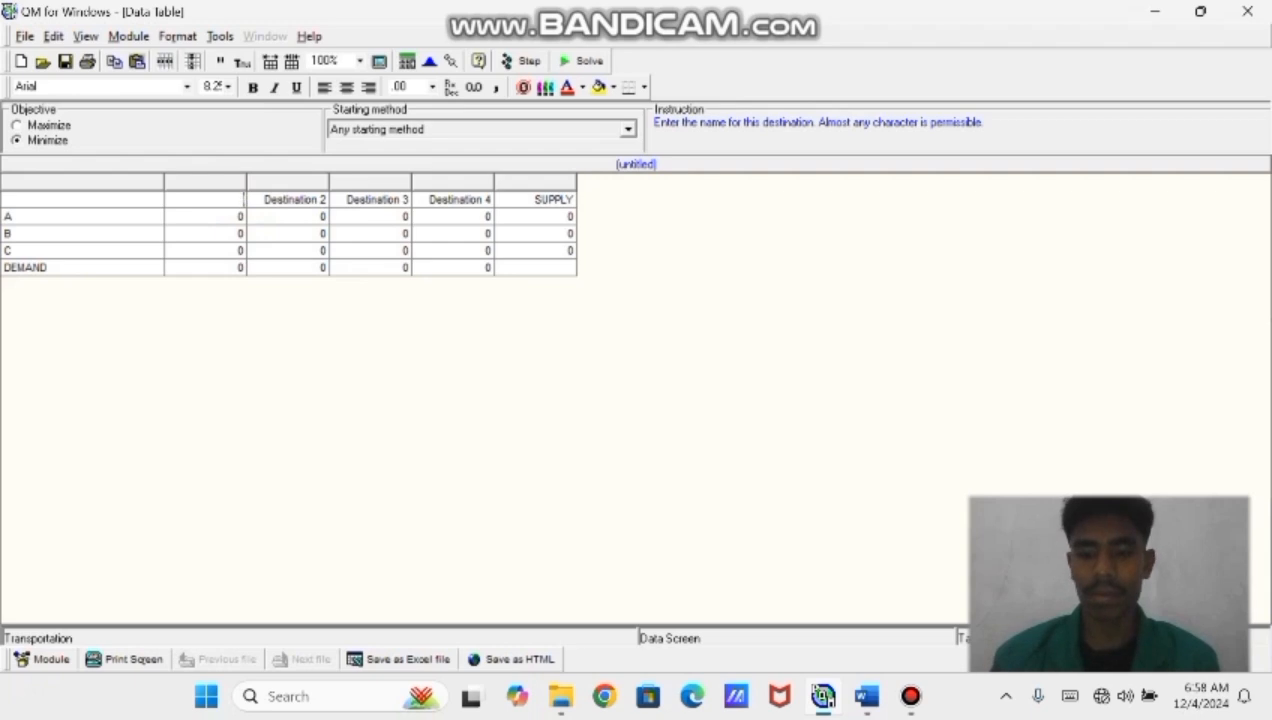
{"action": "left_click", "coordinate": [244, 199]}
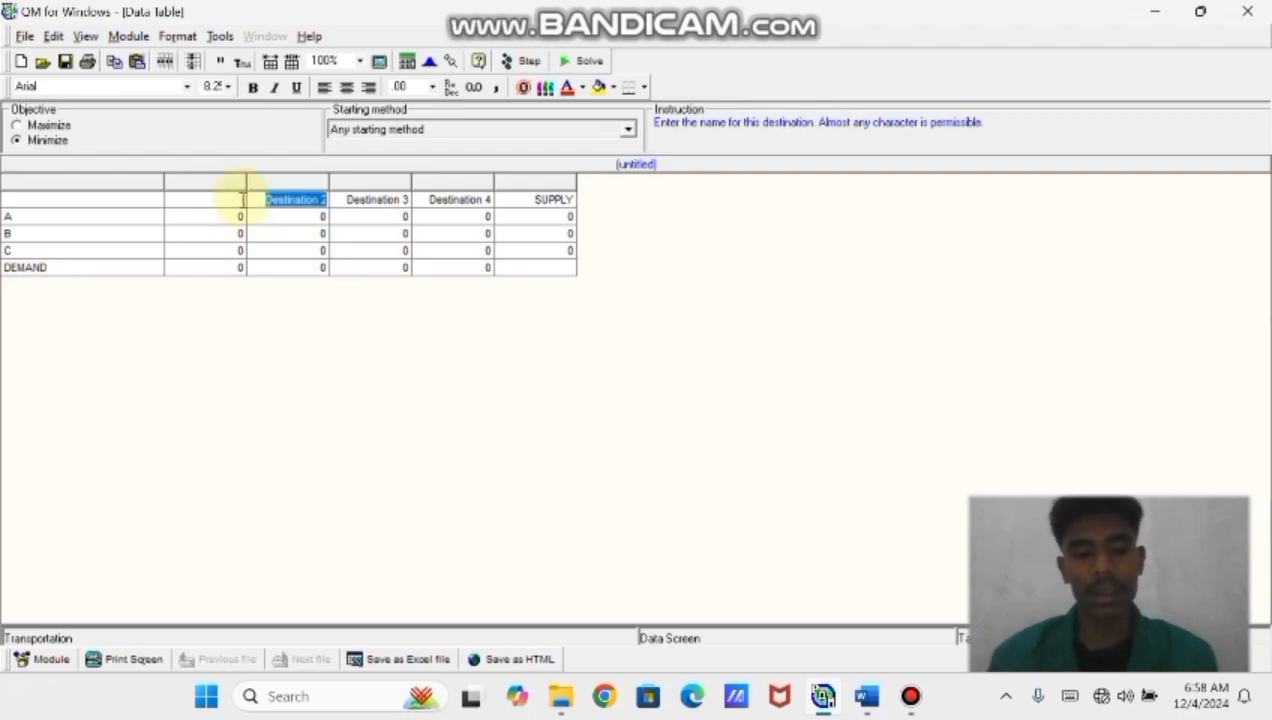
{"action": "key", "text": "BackSpace"}
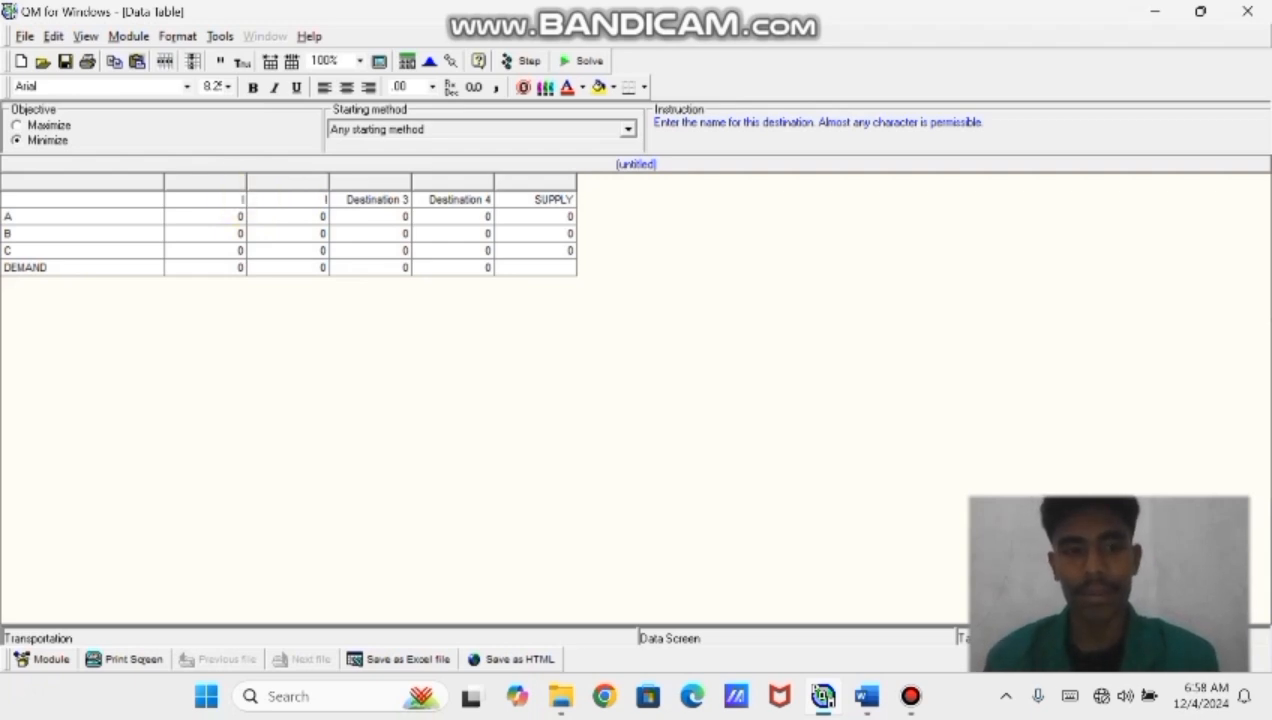
{"action": "key", "text": "Return"}
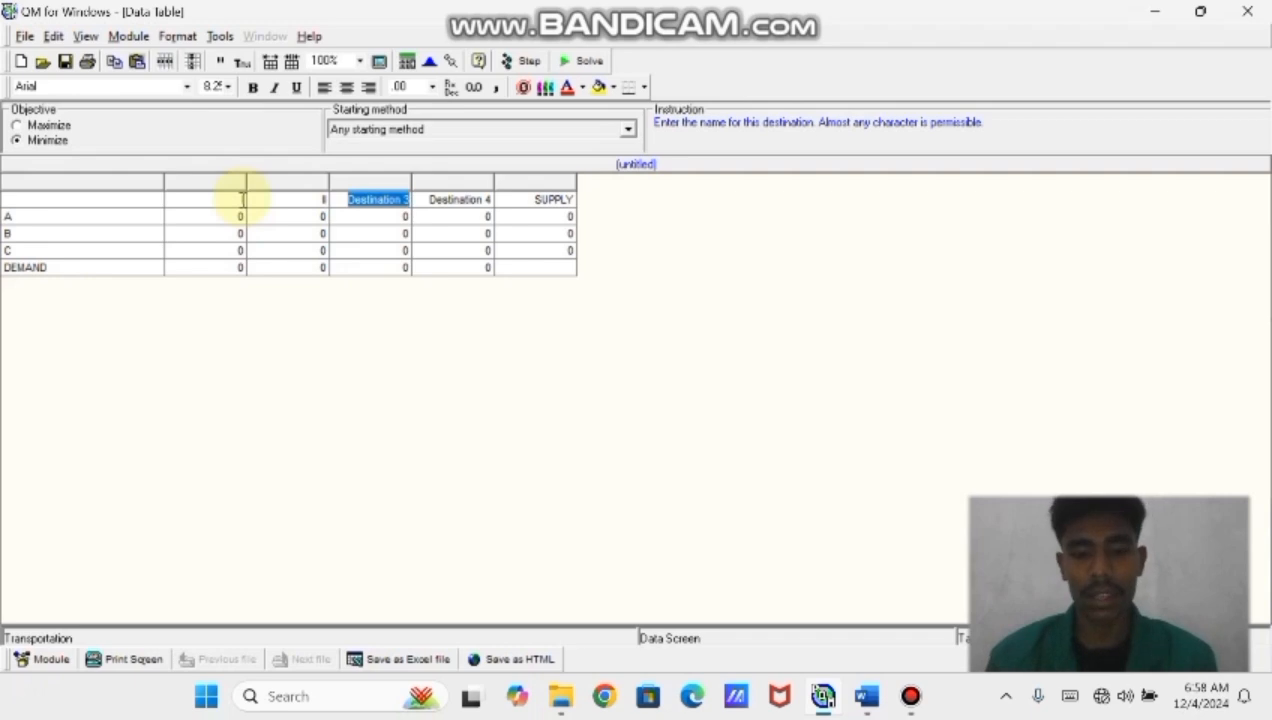
Rename the third and fourth destination columns III and IV
{"action": "key", "text": "BackSpace"}
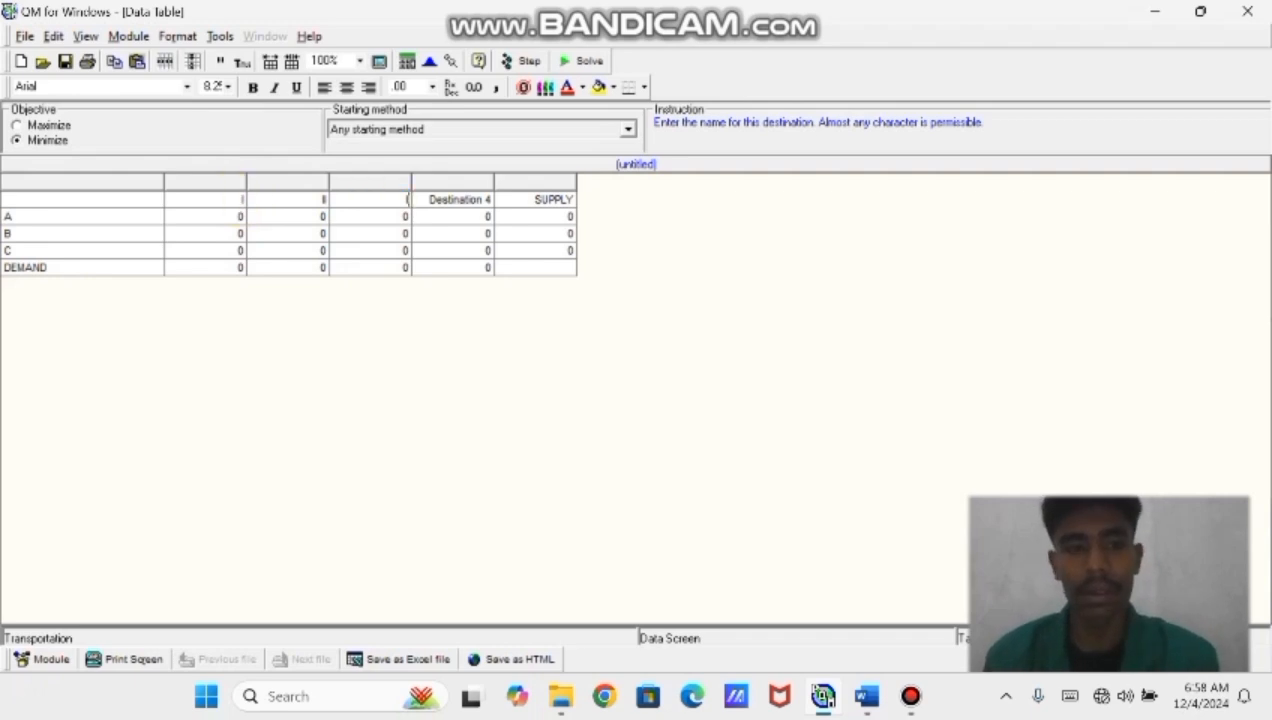
{"action": "type", "text": "III"}
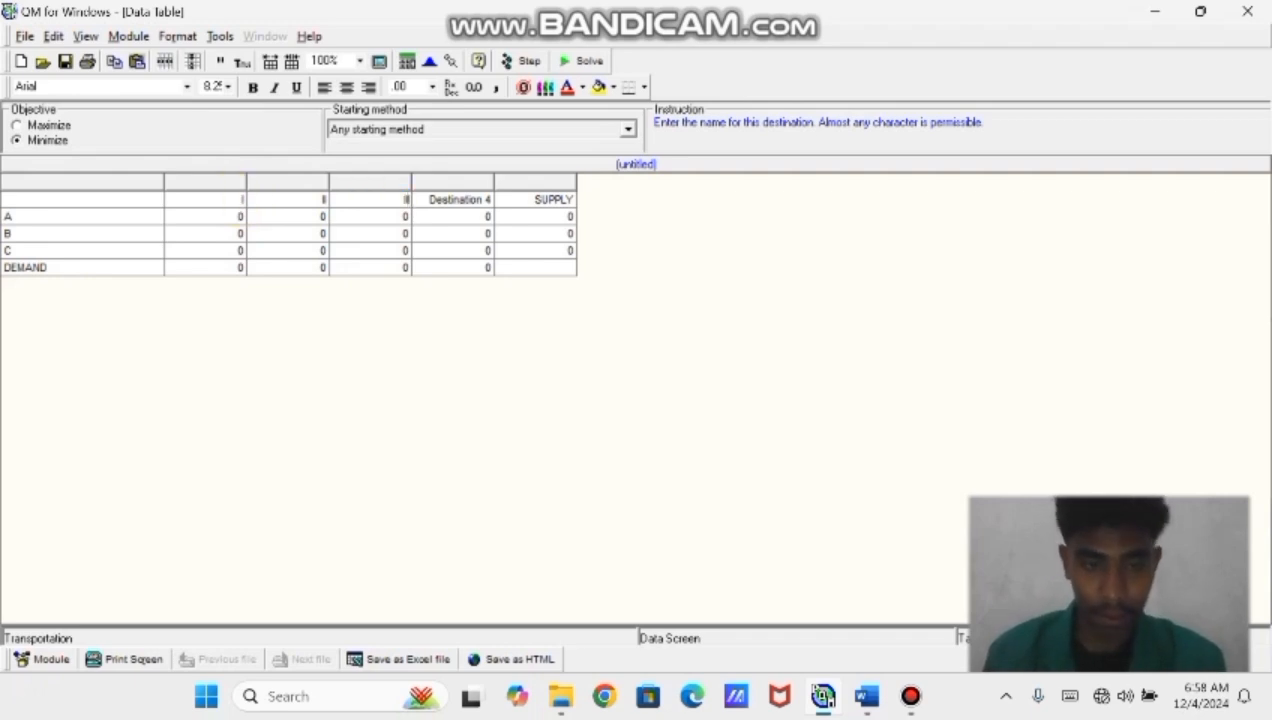
{"action": "key", "text": "Return"}
{"action": "key", "text": "BackSpace"}
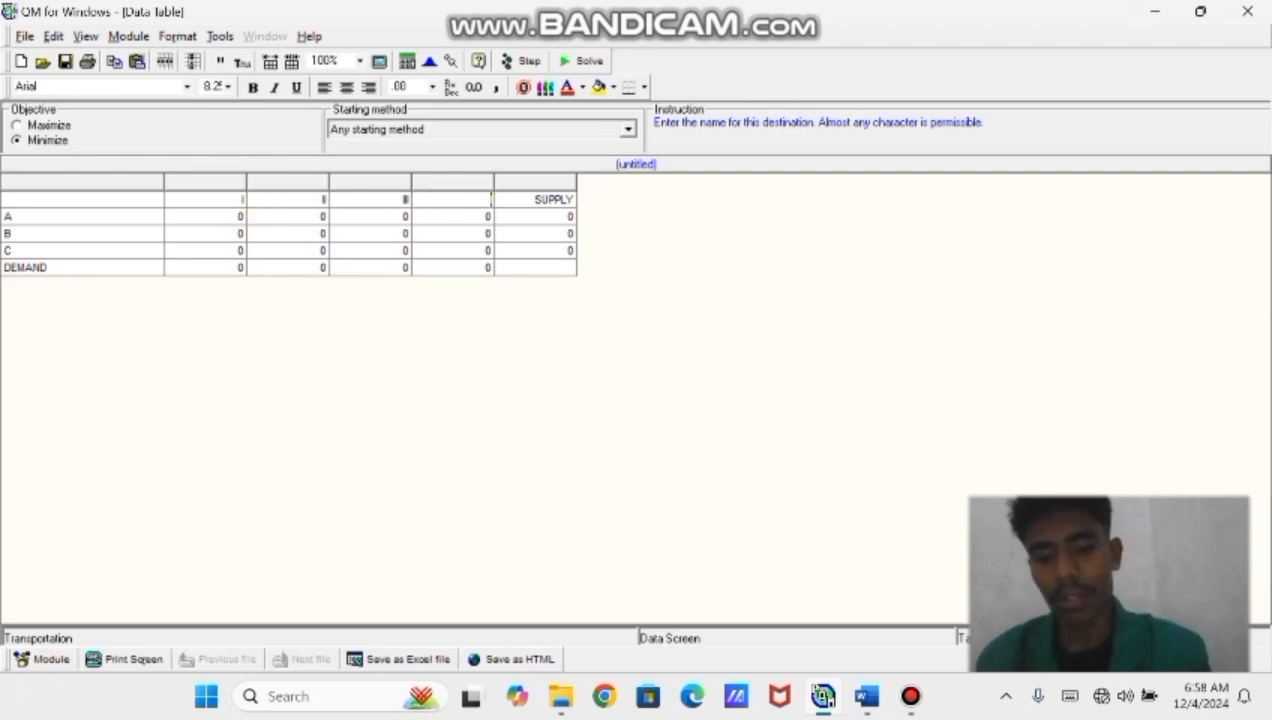
{"action": "type", "text": "IV"}
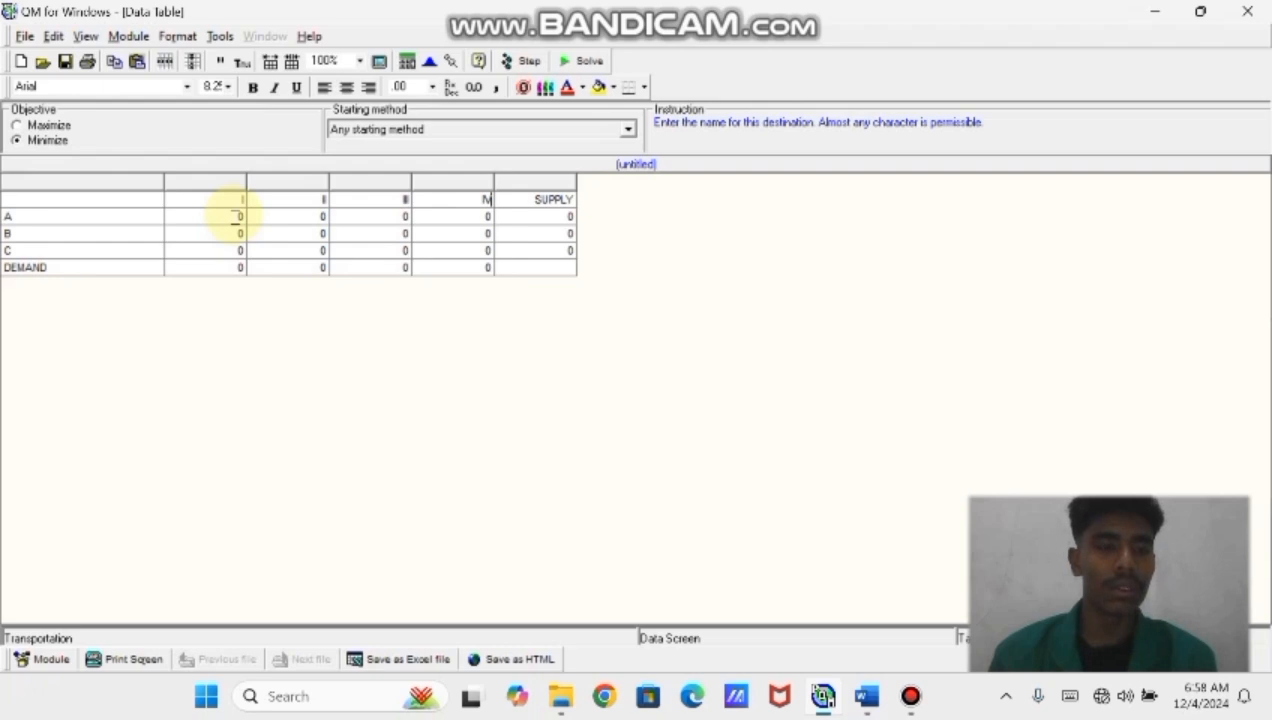
Enter row A's shipping costs as 12, 14, 8 and 21
{"action": "left_click", "coordinate": [237, 216]}
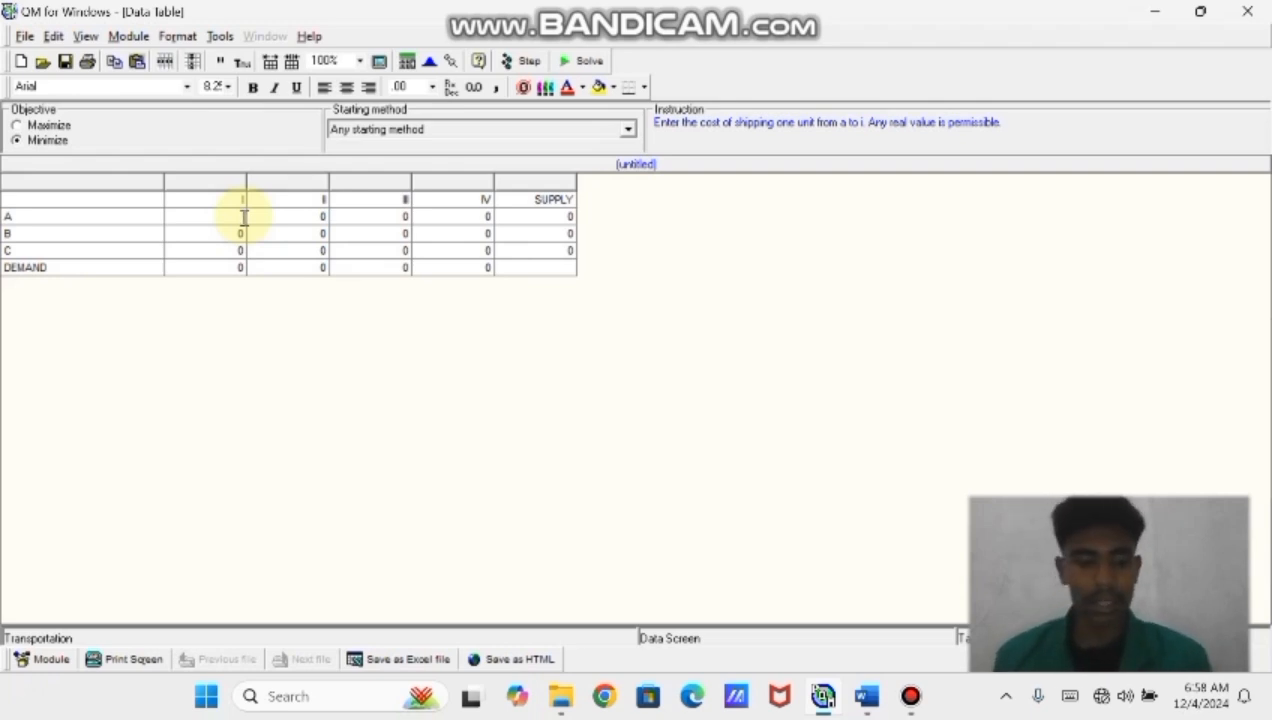
{"action": "type", "text": "12"}
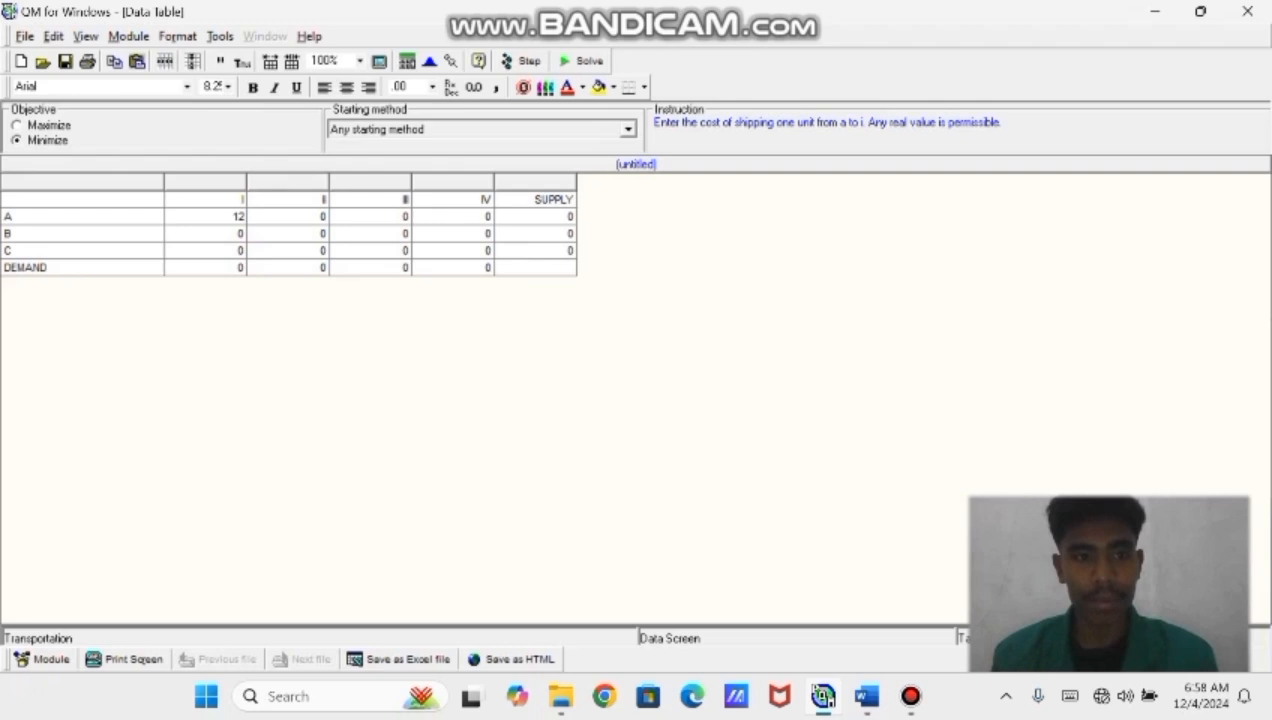
{"action": "left_click", "coordinate": [325, 216]}
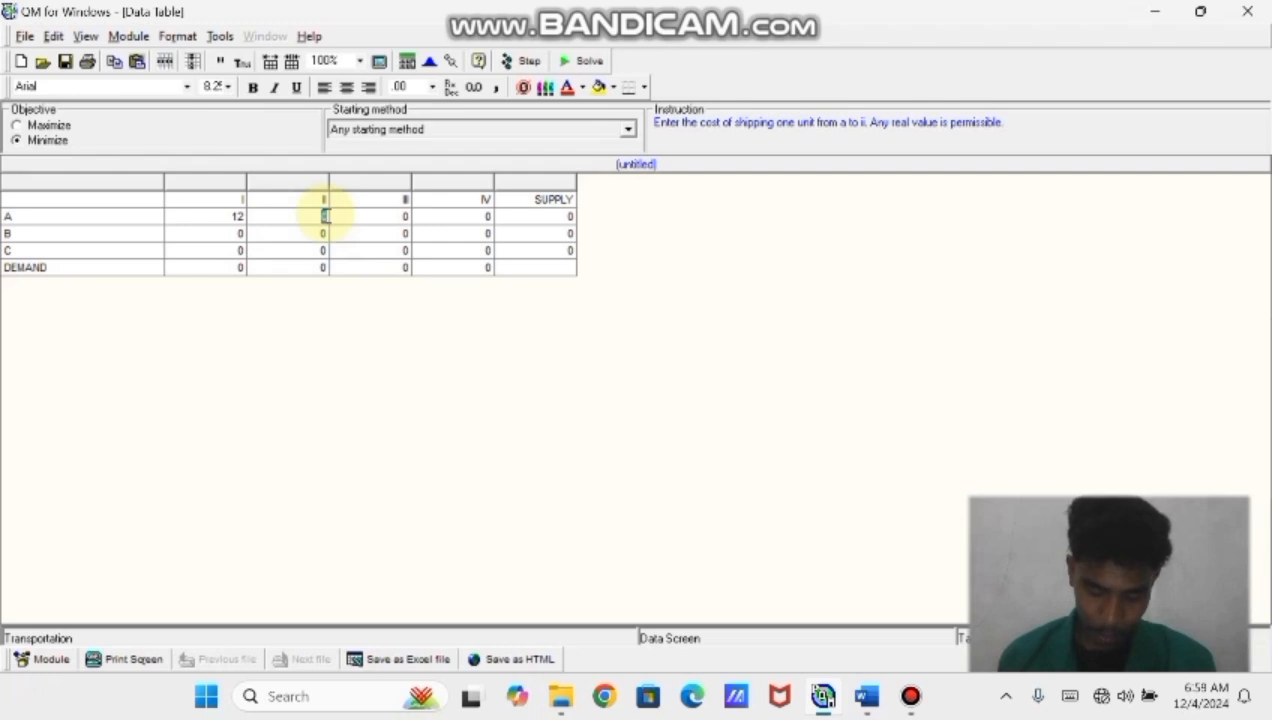
{"action": "type", "text": "14"}
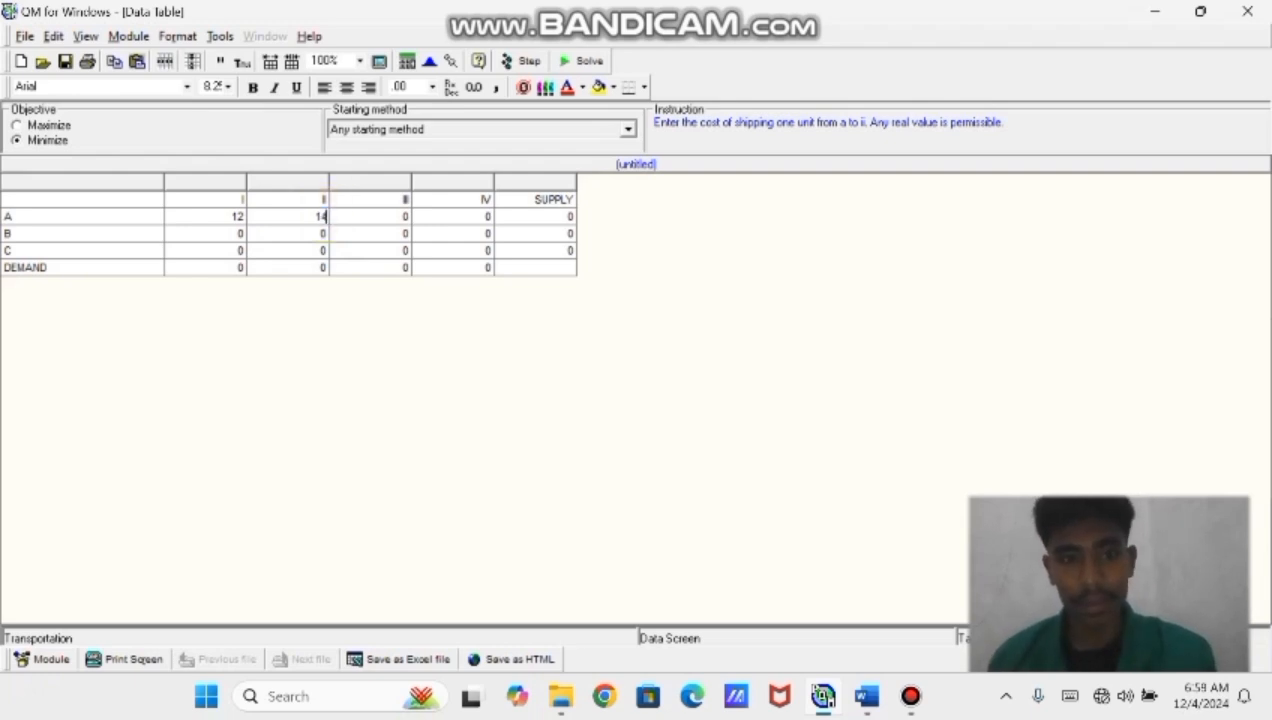
{"action": "key", "text": "Tab"}
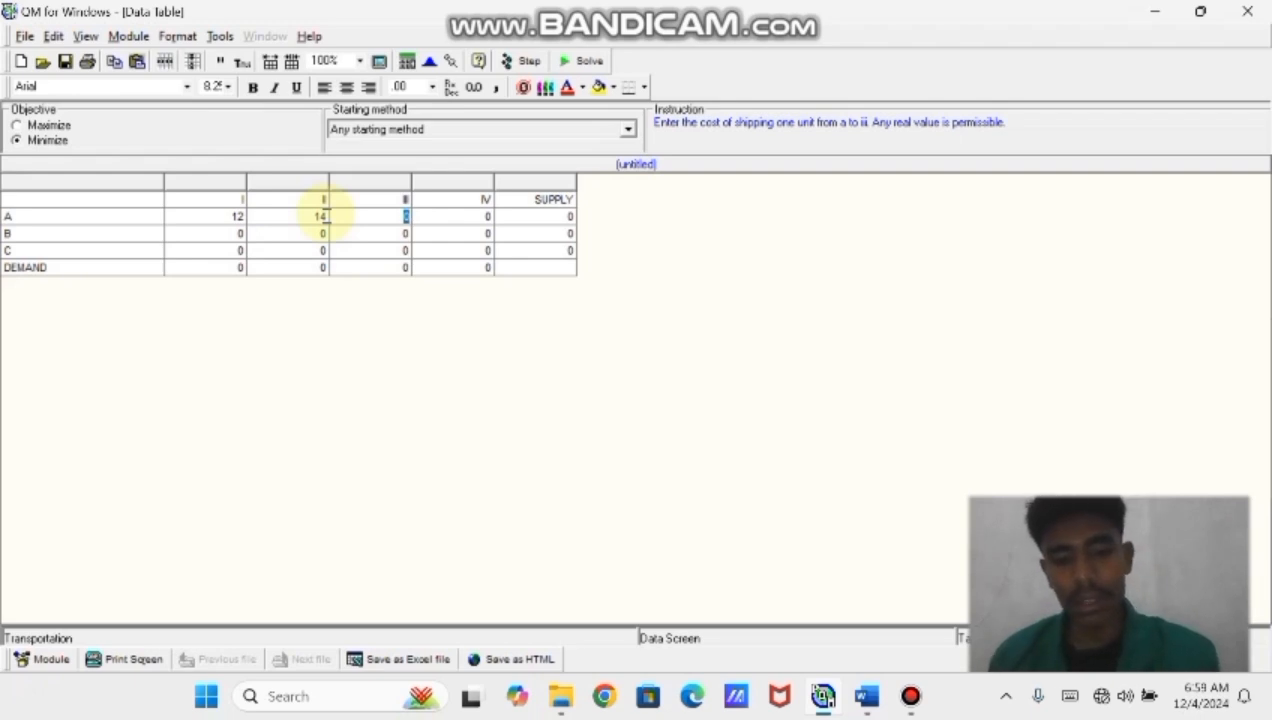
{"action": "type", "text": "8"}
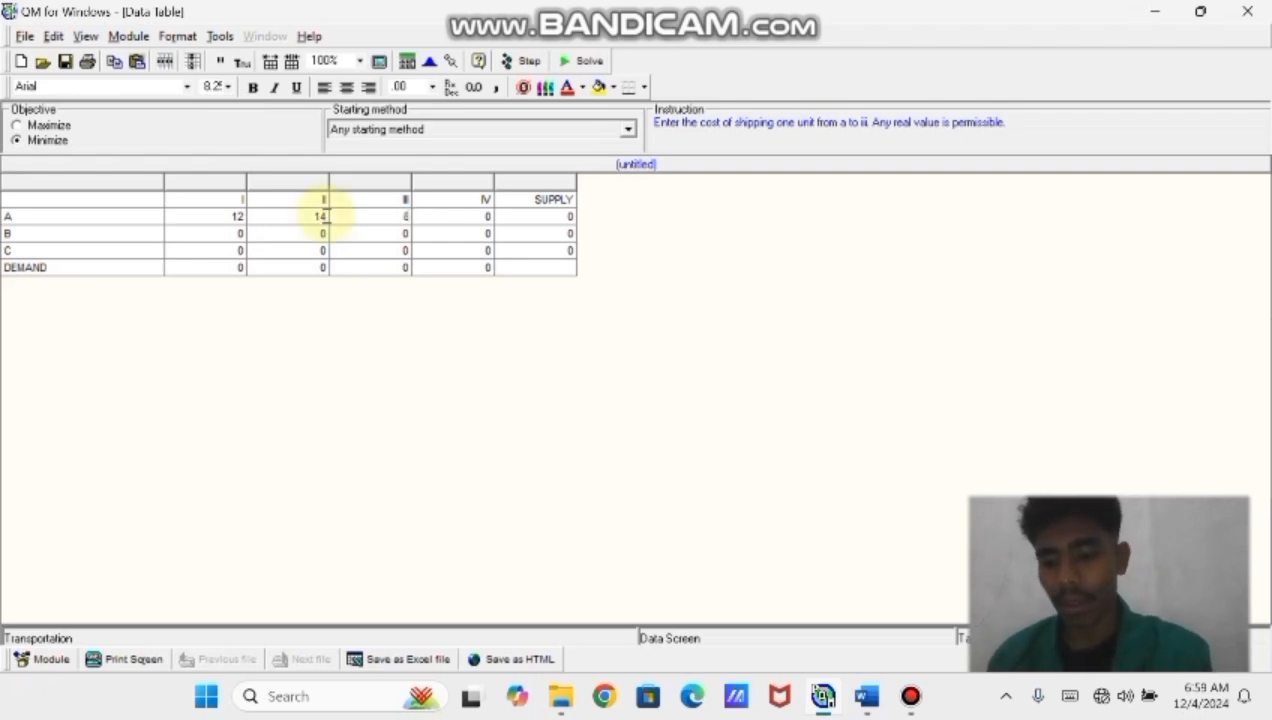
{"action": "key", "text": "Tab"}
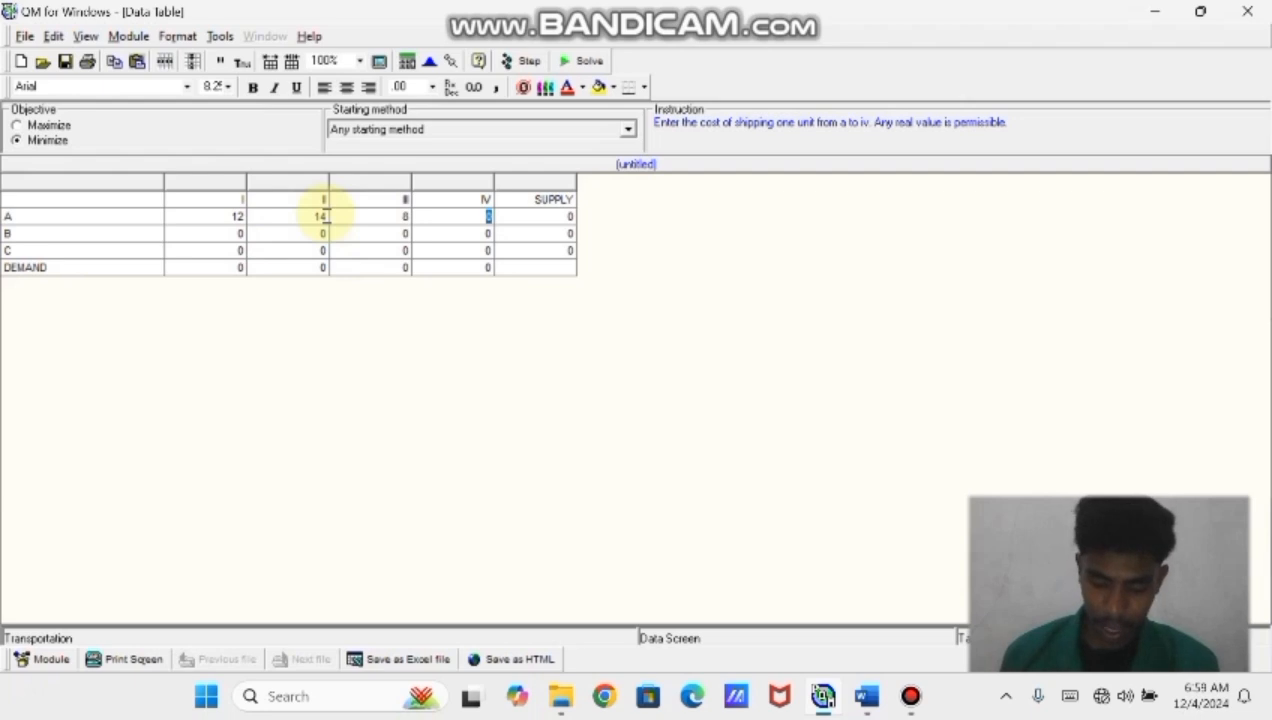
{"action": "type", "text": "21"}
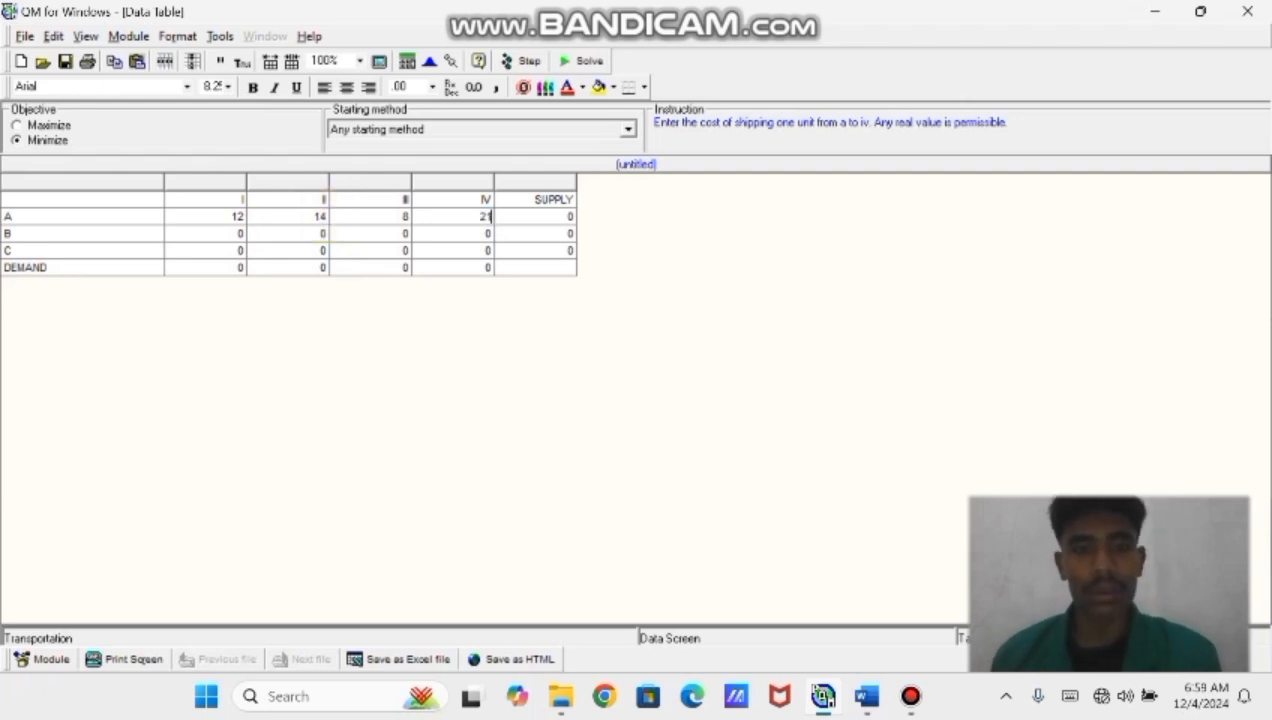
Enter row B's shipping costs as 13, 17, 10 and 16
{"action": "left_click", "coordinate": [185, 237]}
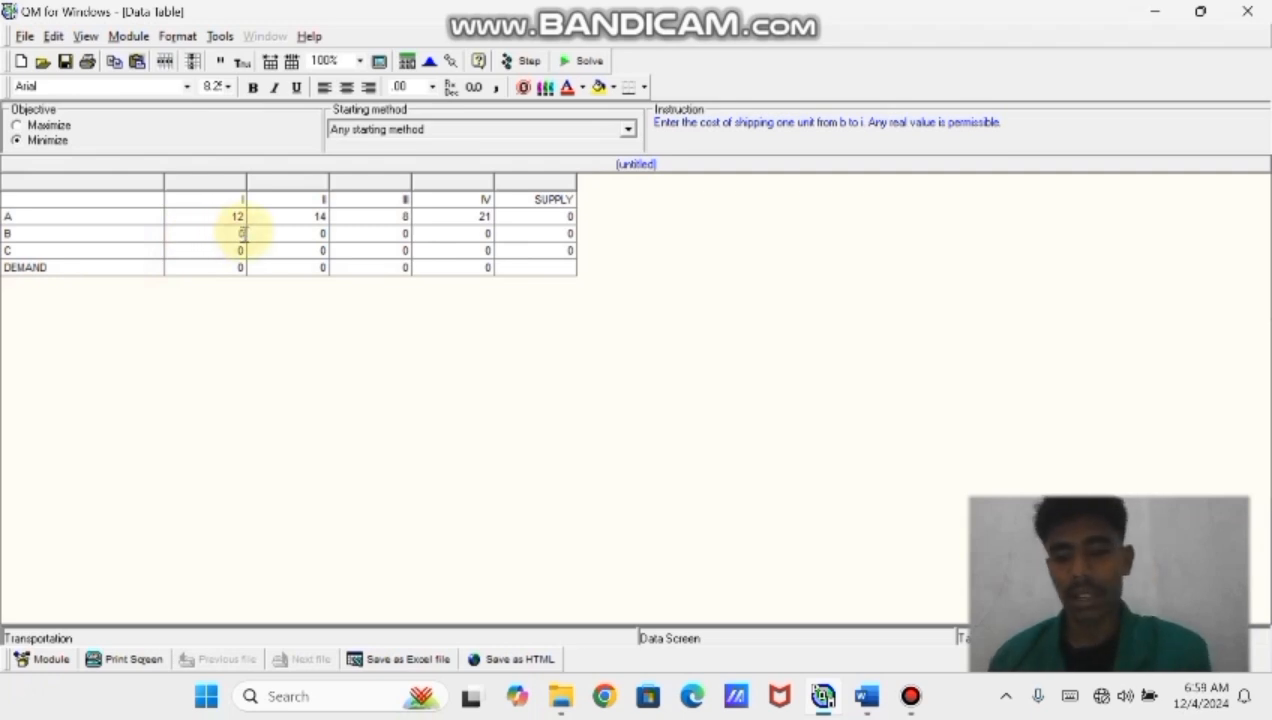
{"action": "key", "text": "BackSpace"}
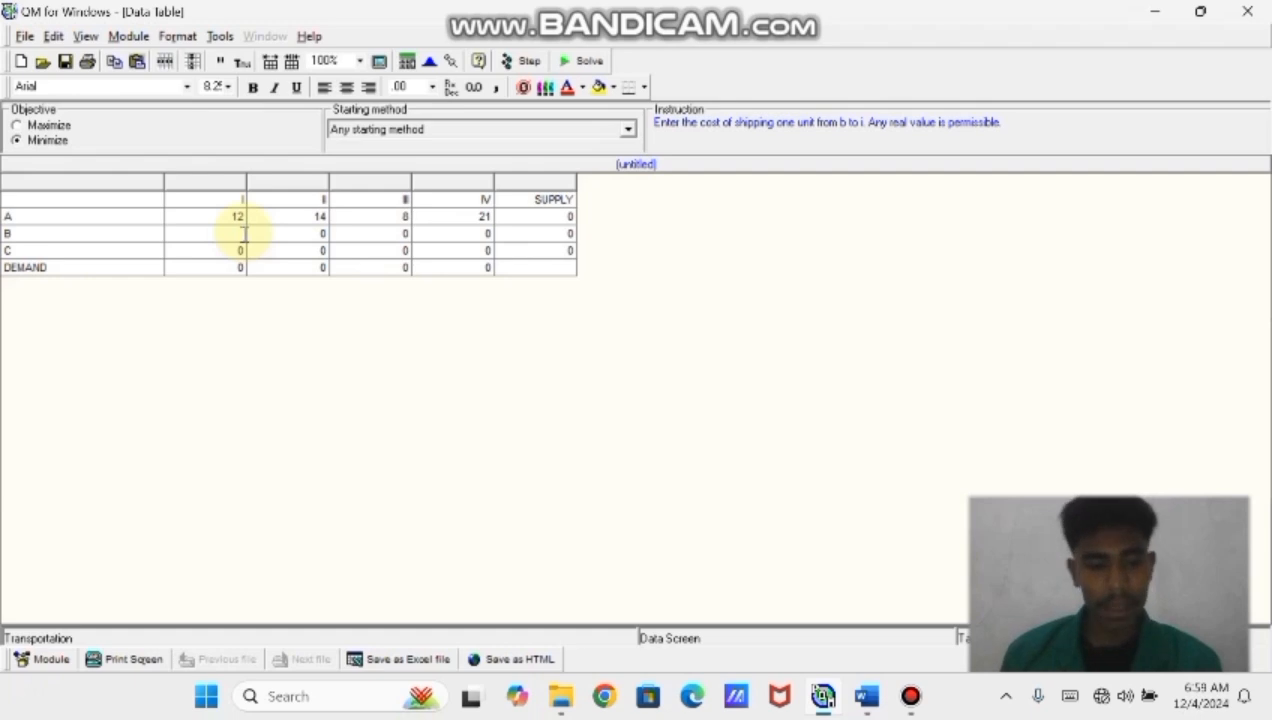
{"action": "type", "text": "13"}
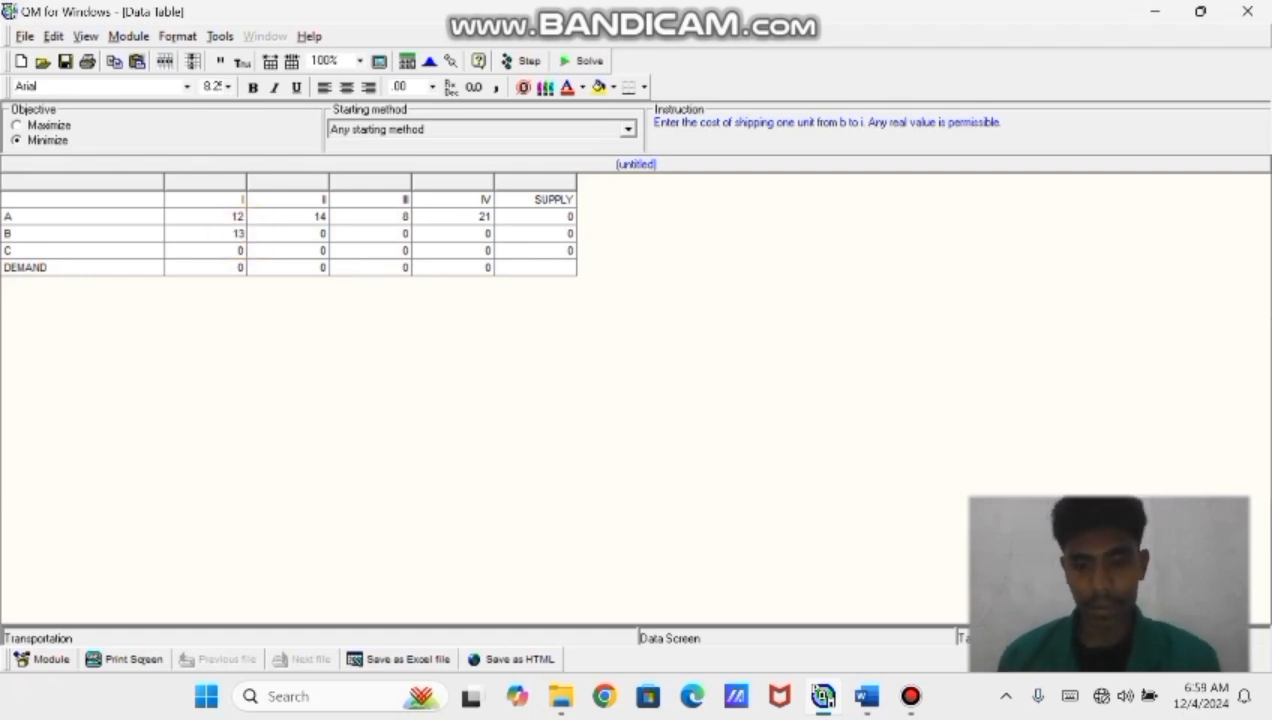
{"action": "key", "text": "Tab"}
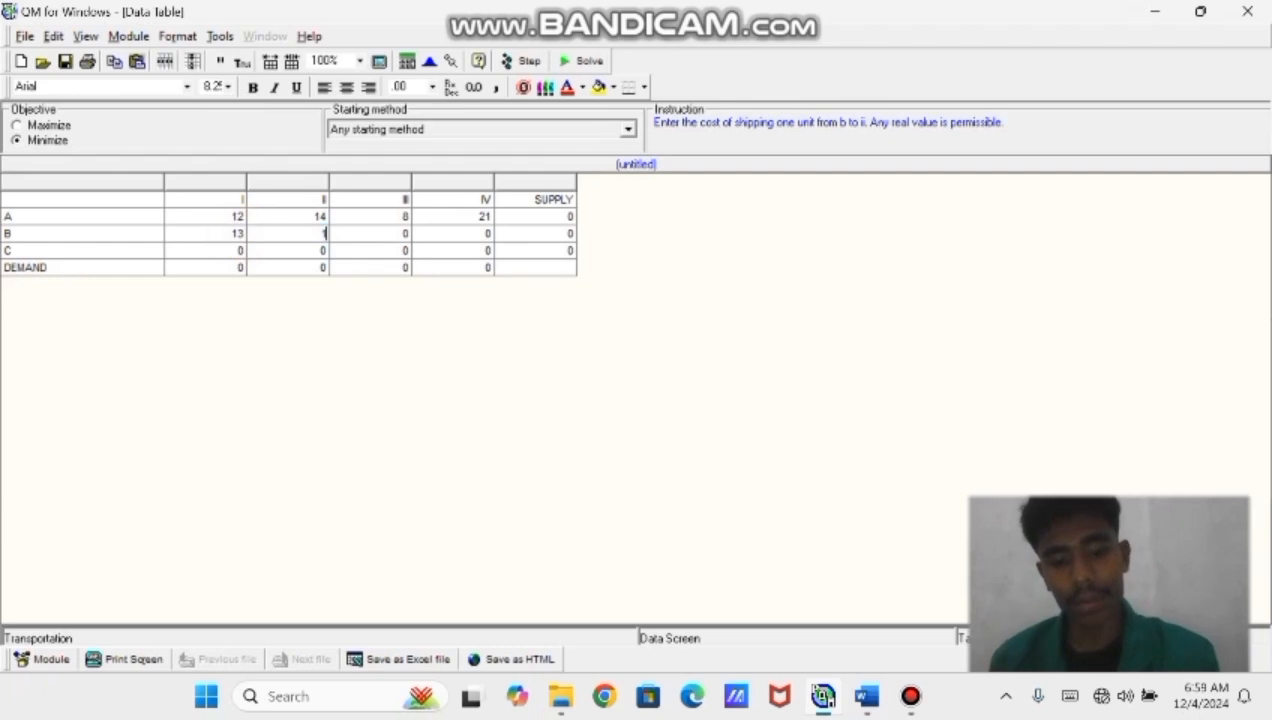
{"action": "type", "text": "17"}
{"action": "key", "text": "Tab"}
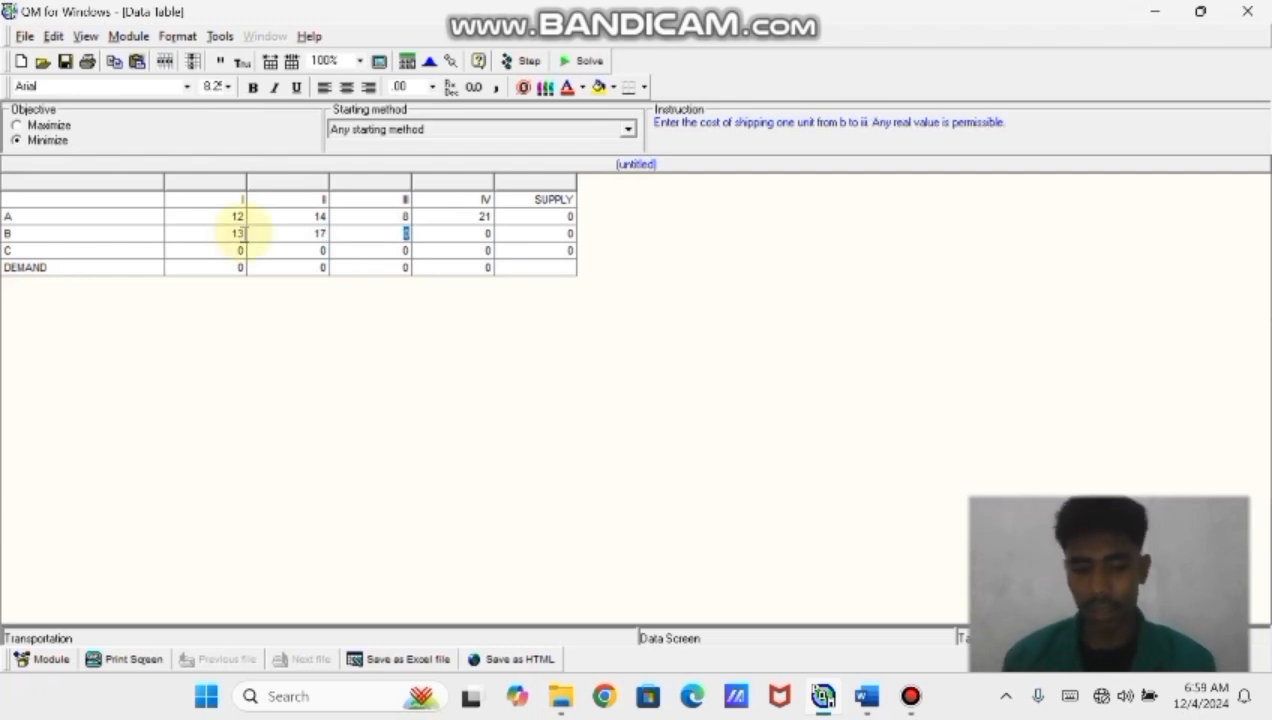
{"action": "type", "text": "10"}
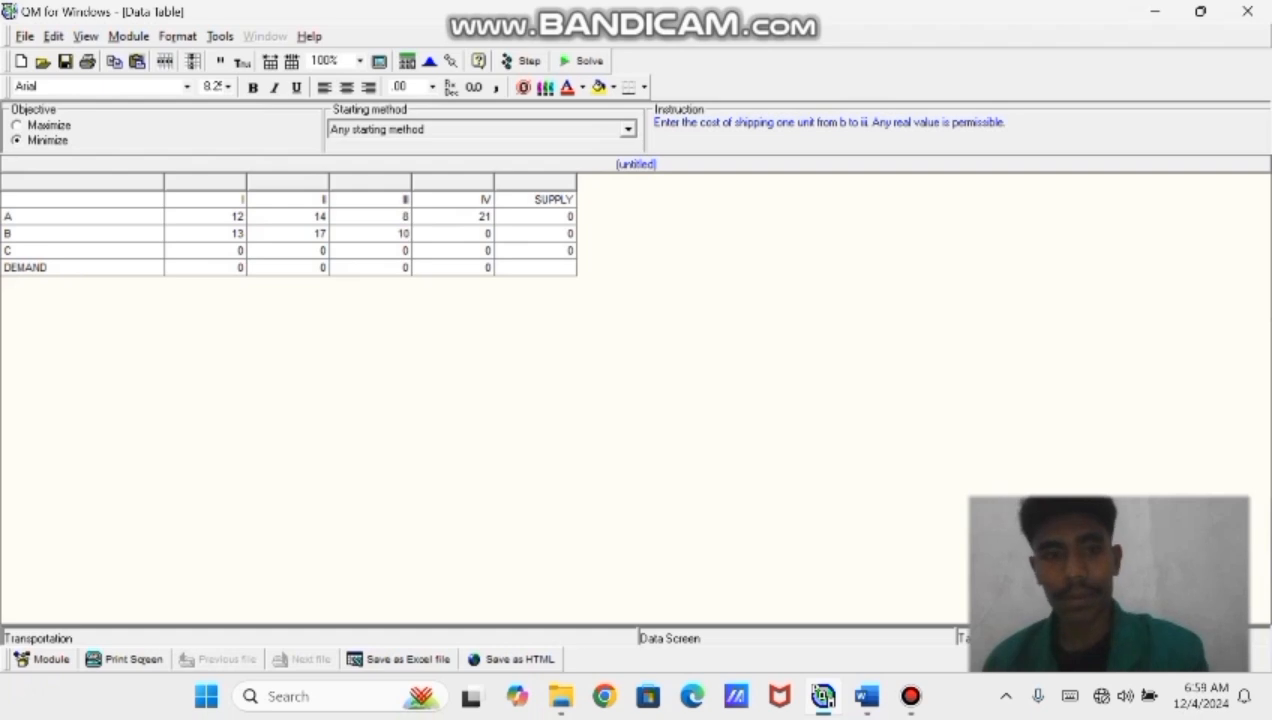
{"action": "key", "text": "Tab"}
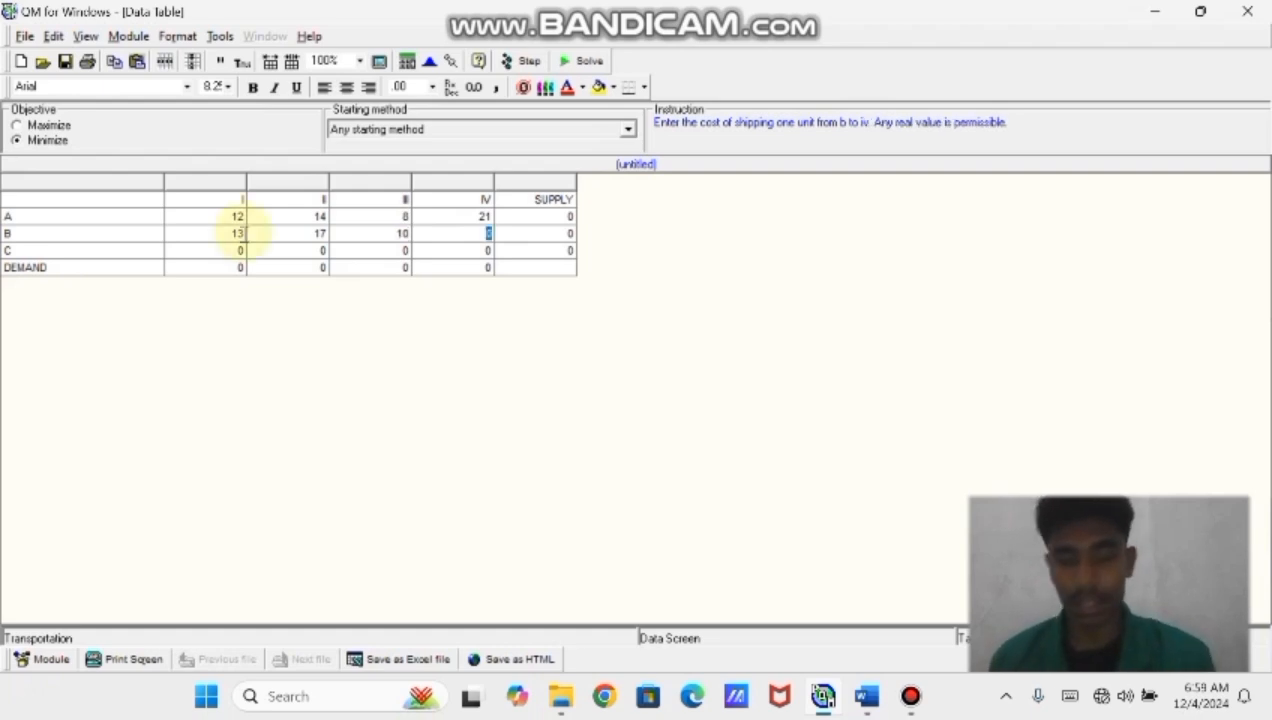
{"action": "type", "text": "1"}
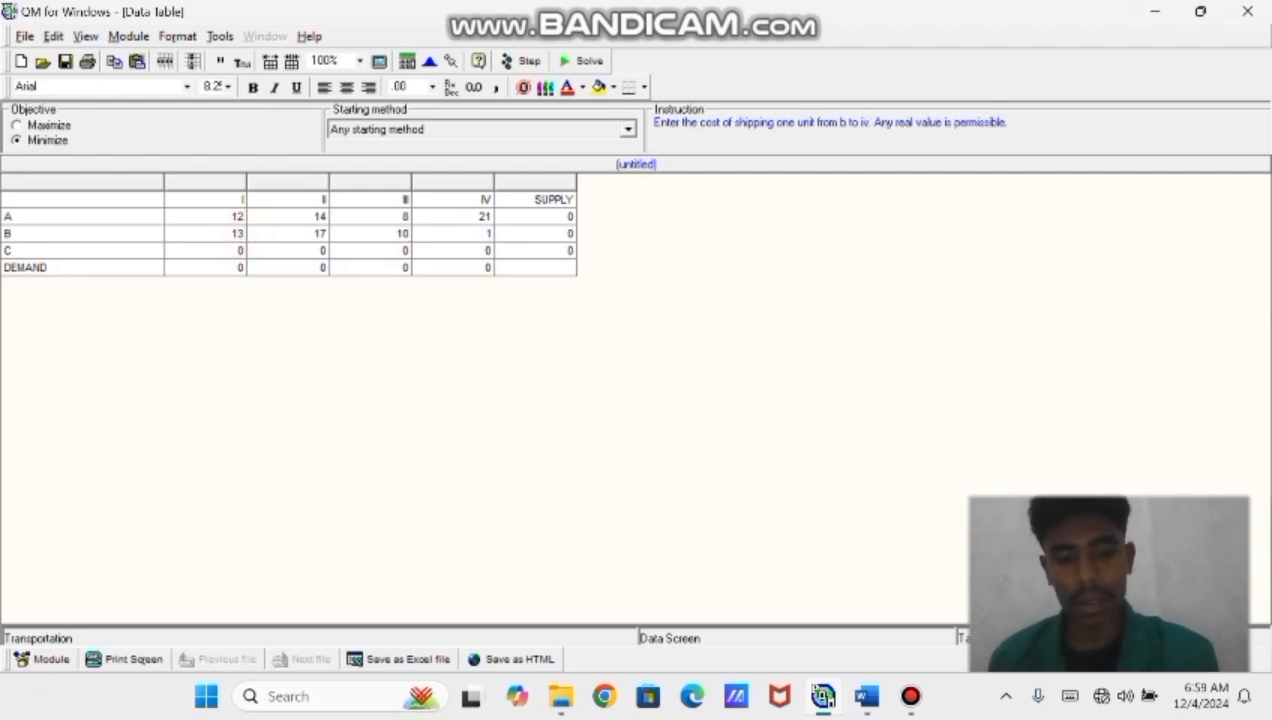
{"action": "type", "text": "6"}
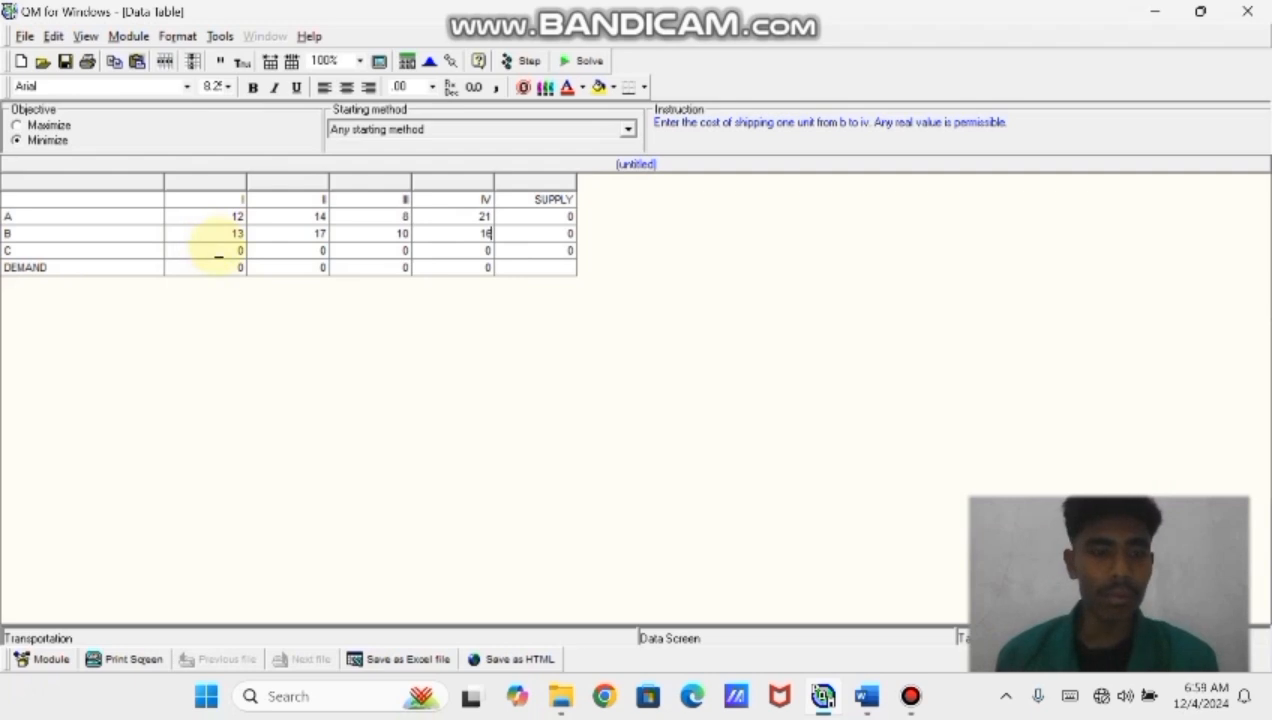
Enter row C's shipping costs as 15, 12, 12 and 14
{"action": "left_click", "coordinate": [226, 252]}
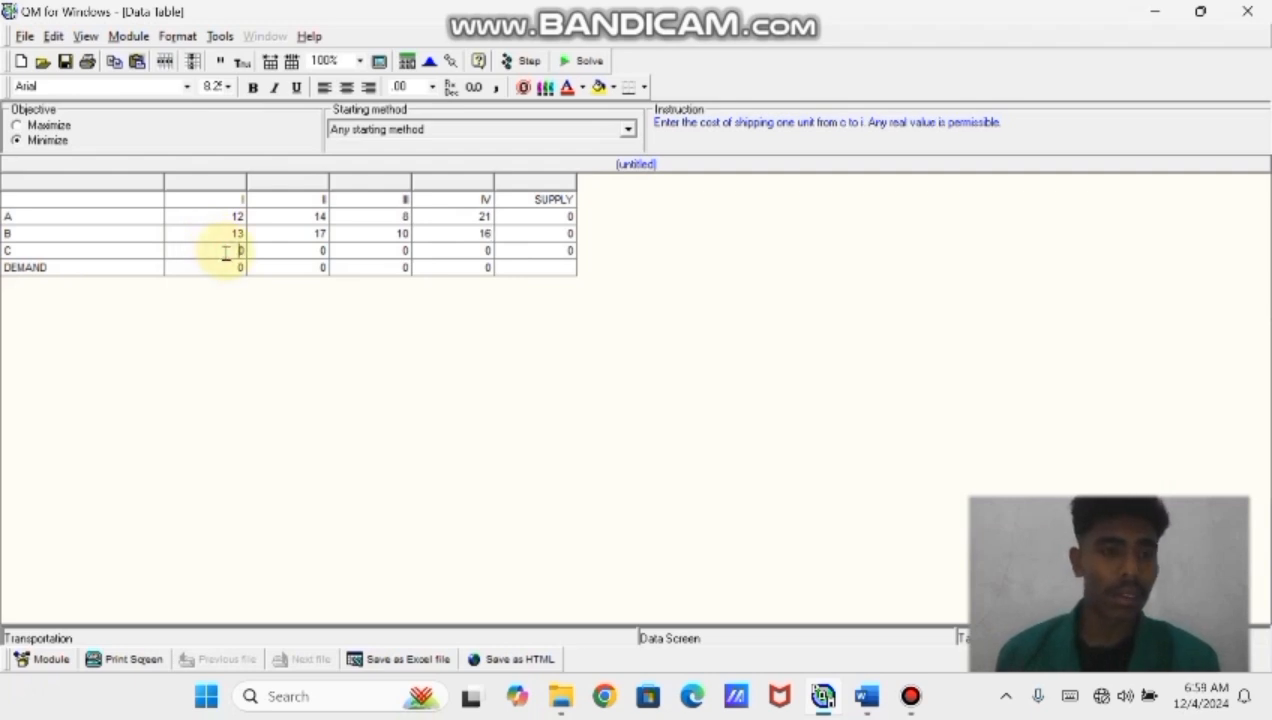
{"action": "left_click", "coordinate": [240, 251]}
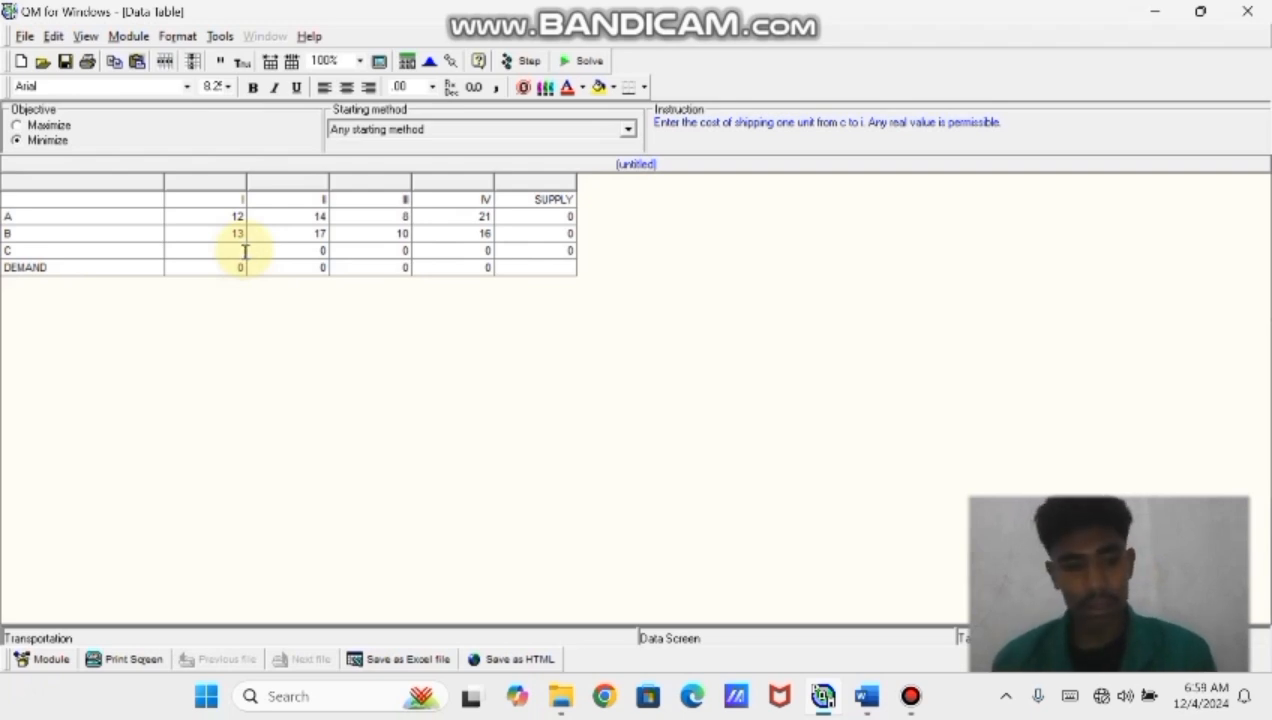
{"action": "type", "text": "15"}
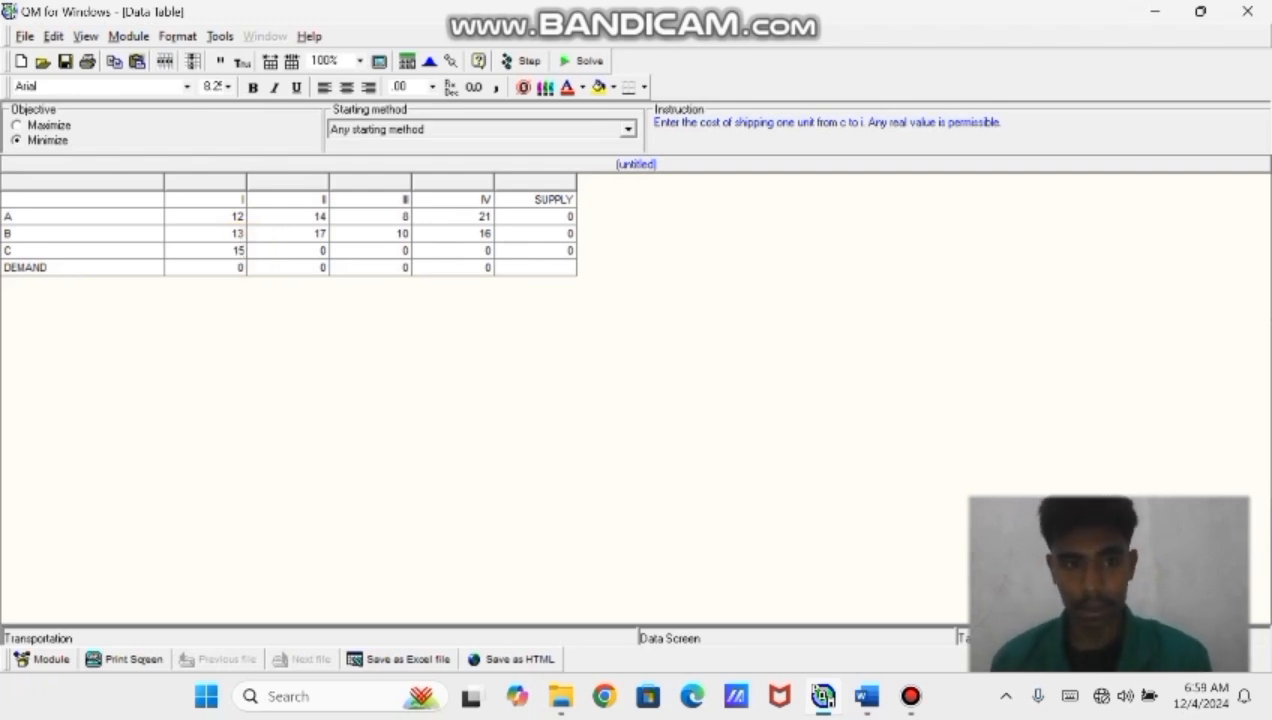
{"action": "key", "text": "Tab"}
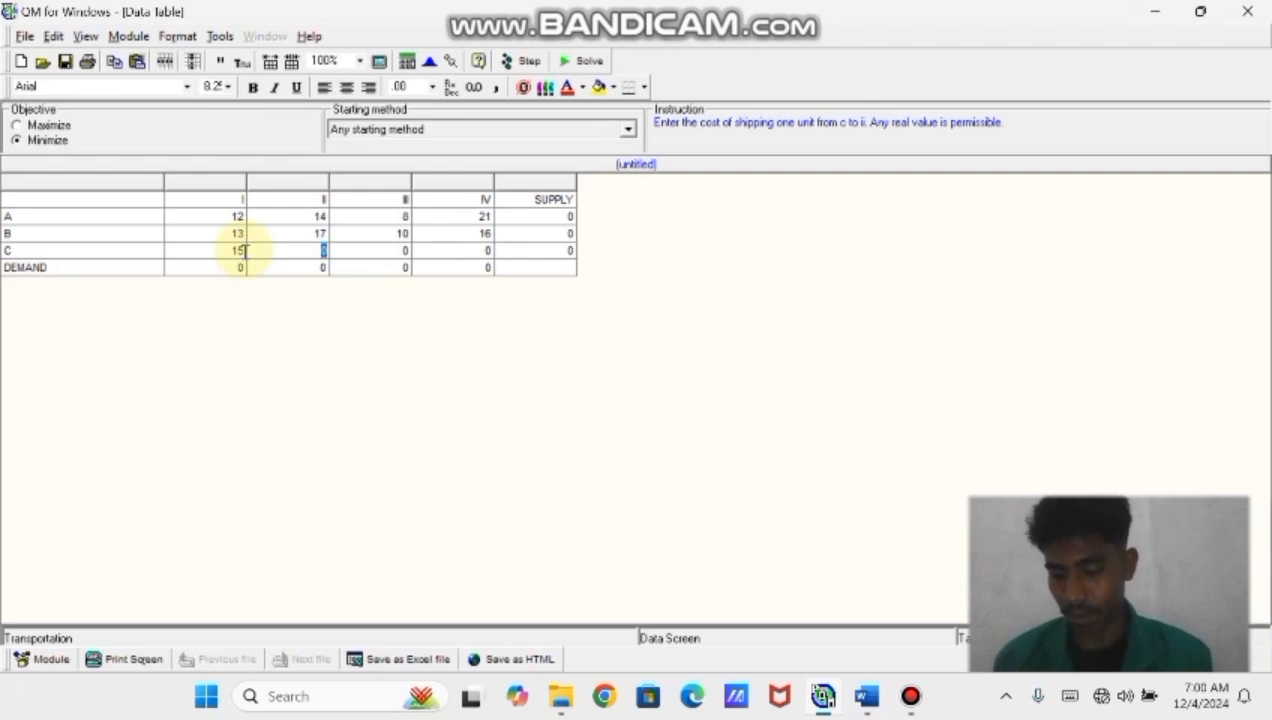
{"action": "type", "text": "12"}
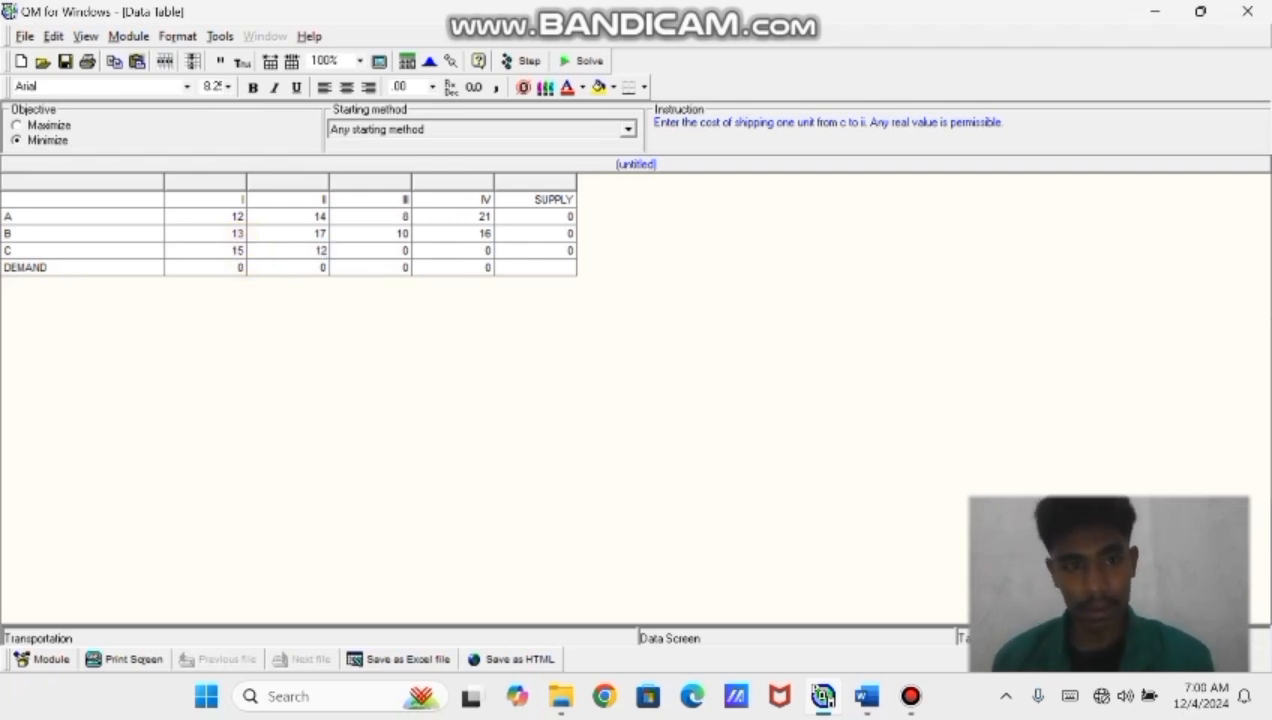
{"action": "key", "text": "Tab"}
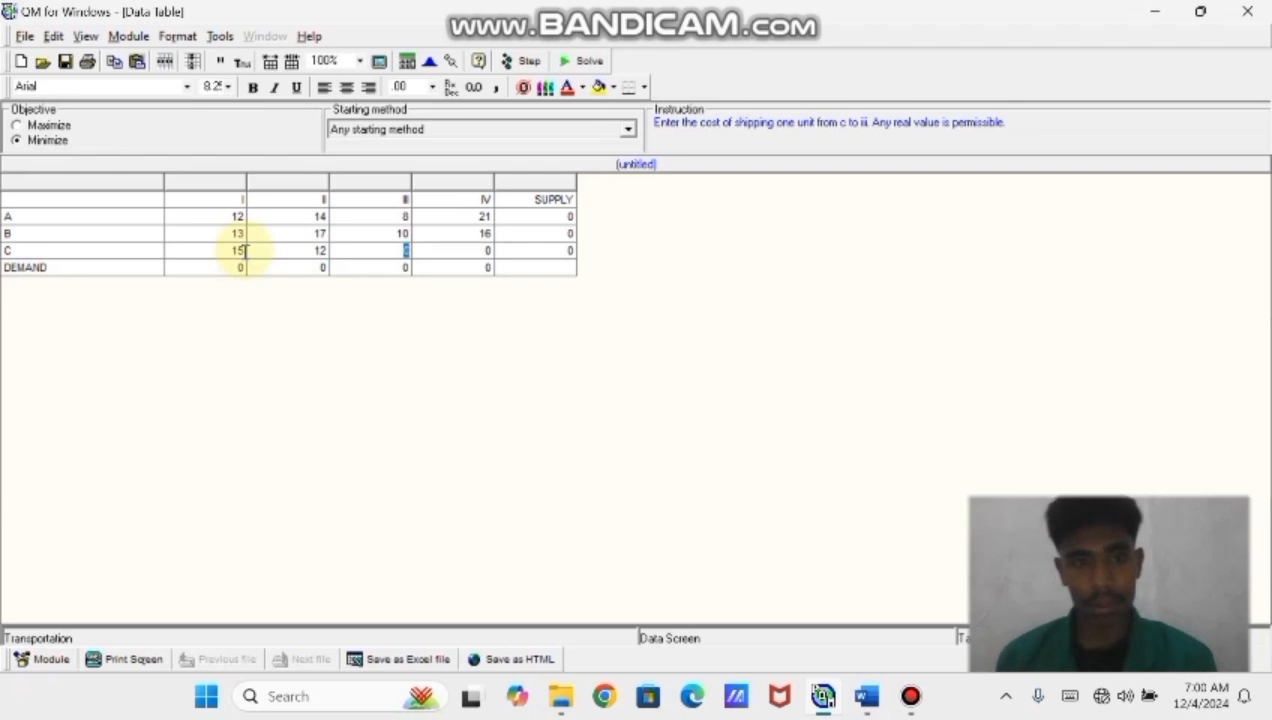
{"action": "type", "text": "12"}
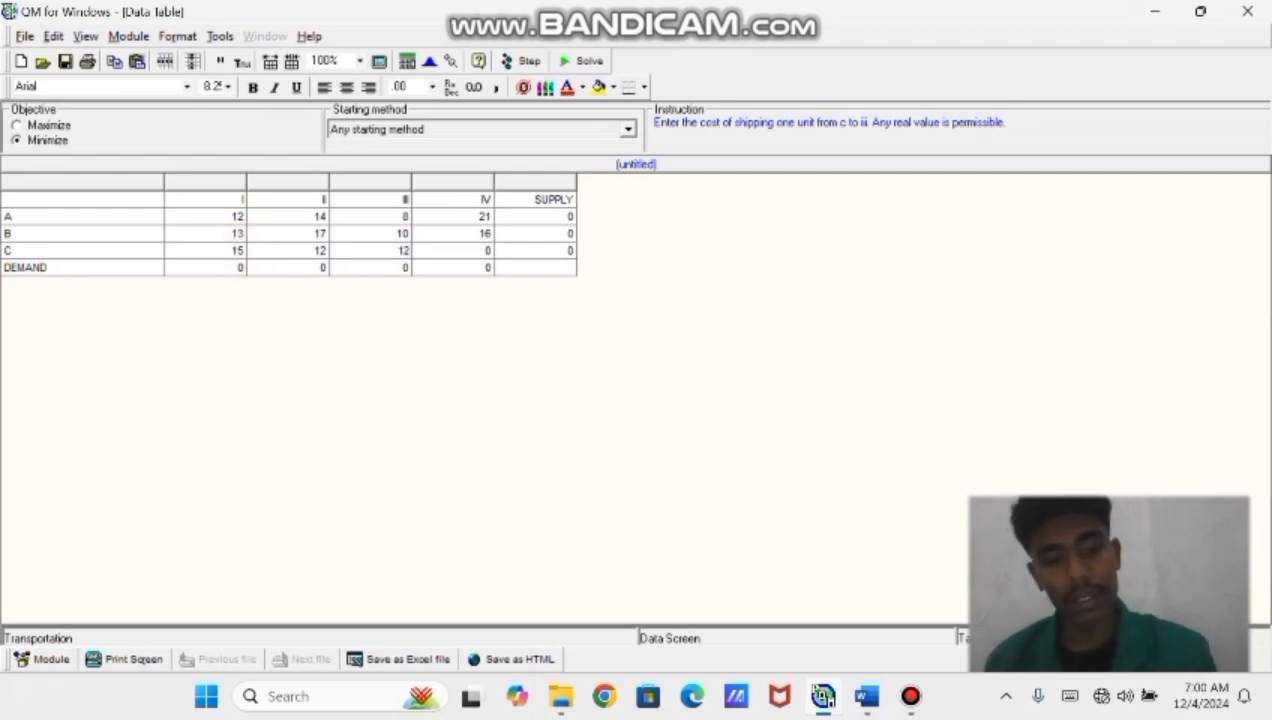
{"action": "key", "text": "Tab"}
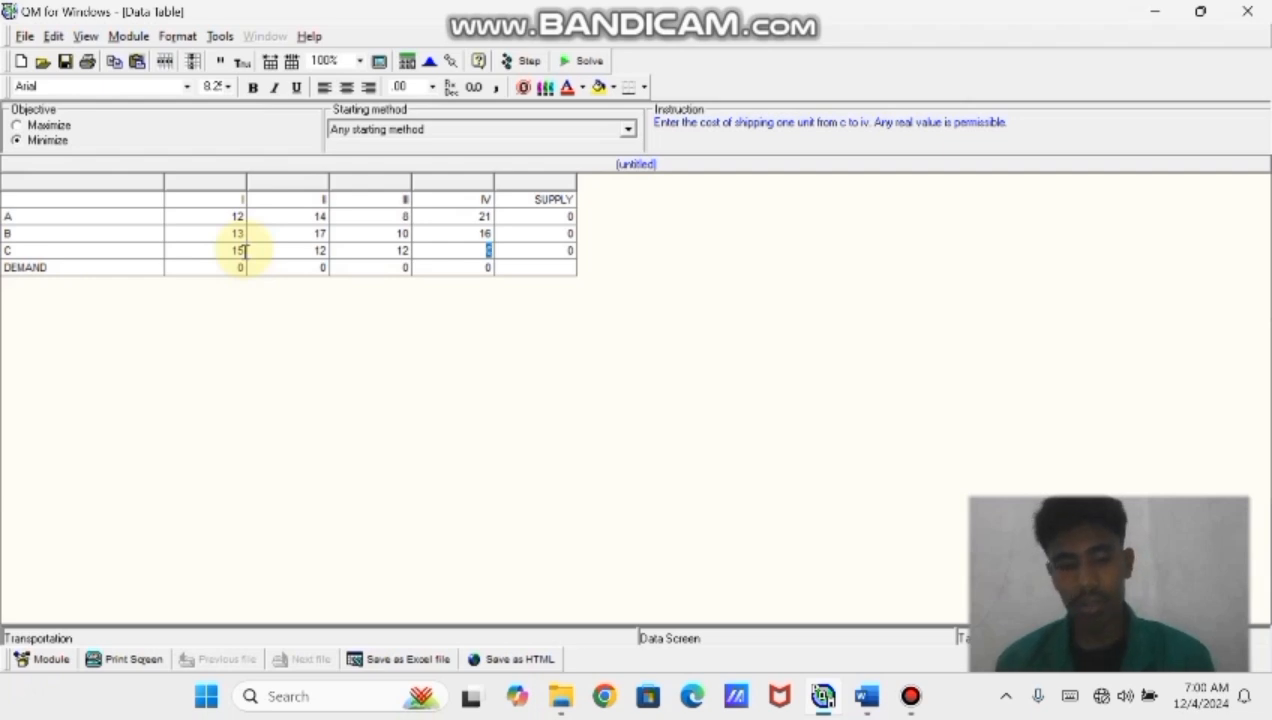
{"action": "type", "text": "14"}
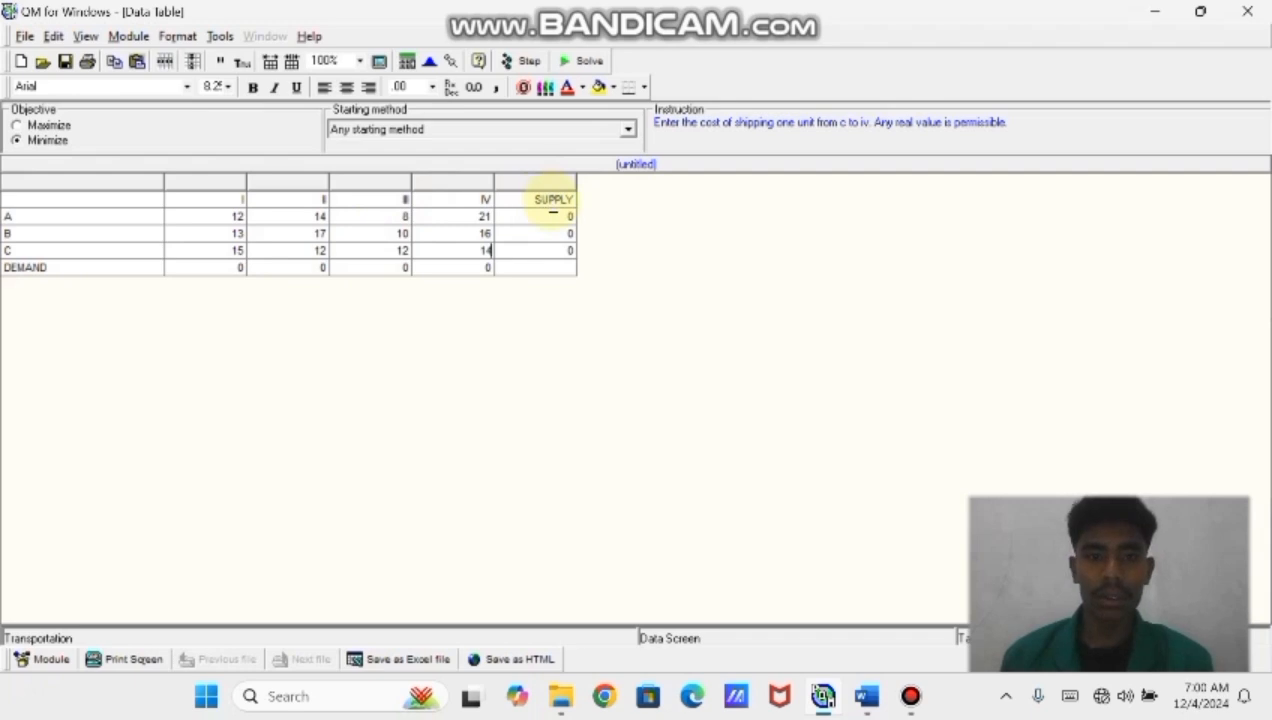
Set the supply of A to 7500 and the supply of B to 10000
{"action": "left_click", "coordinate": [562, 217]}
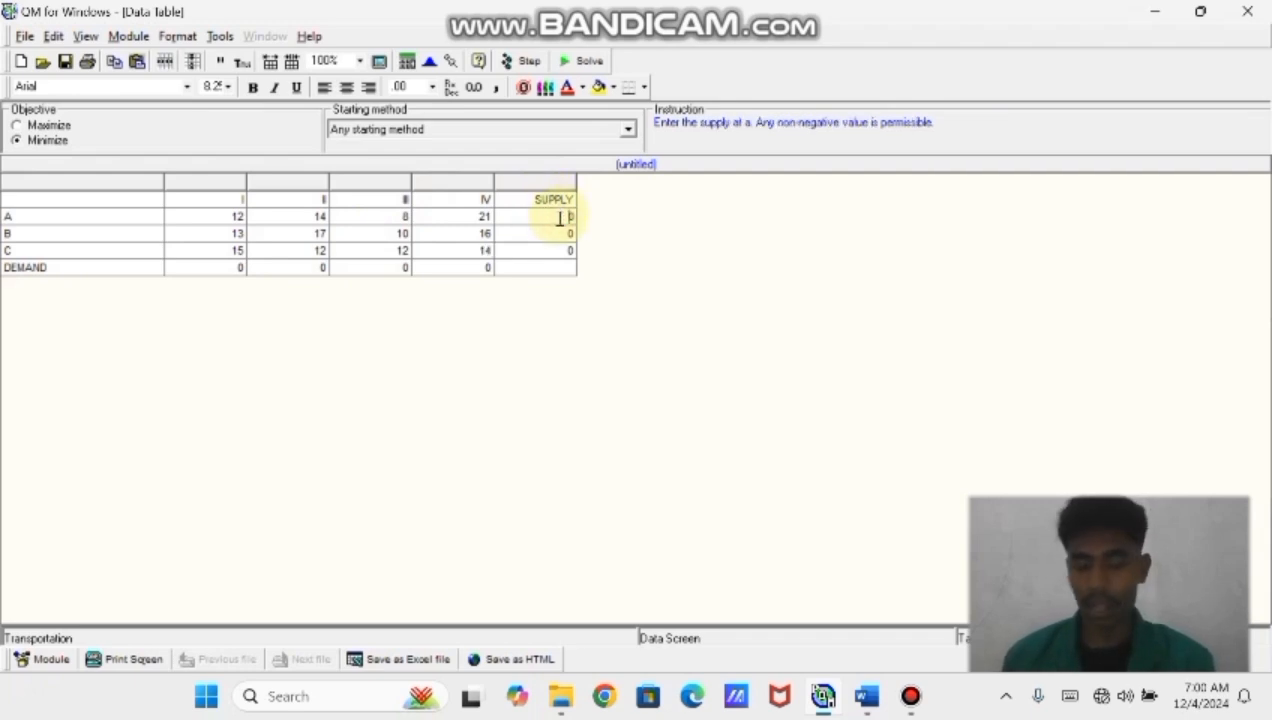
{"action": "type", "text": "70"}
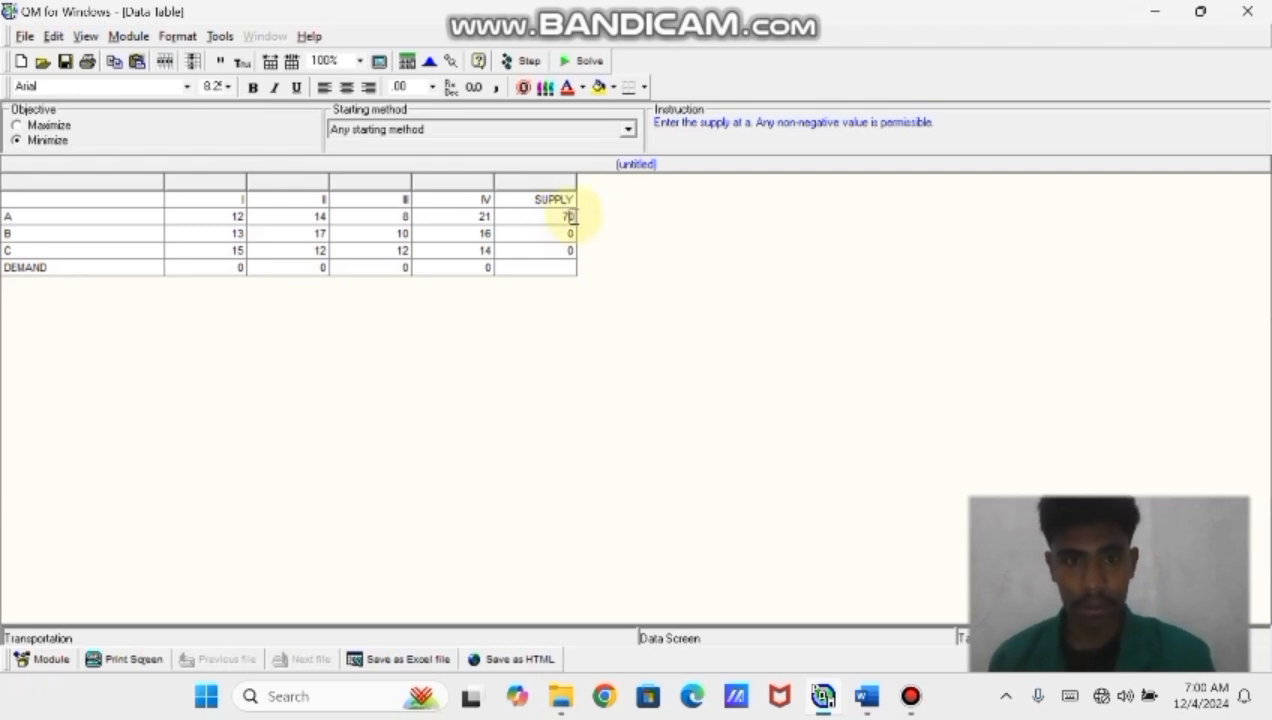
{"action": "key", "text": "BackSpace"}
{"action": "type", "text": "500"}
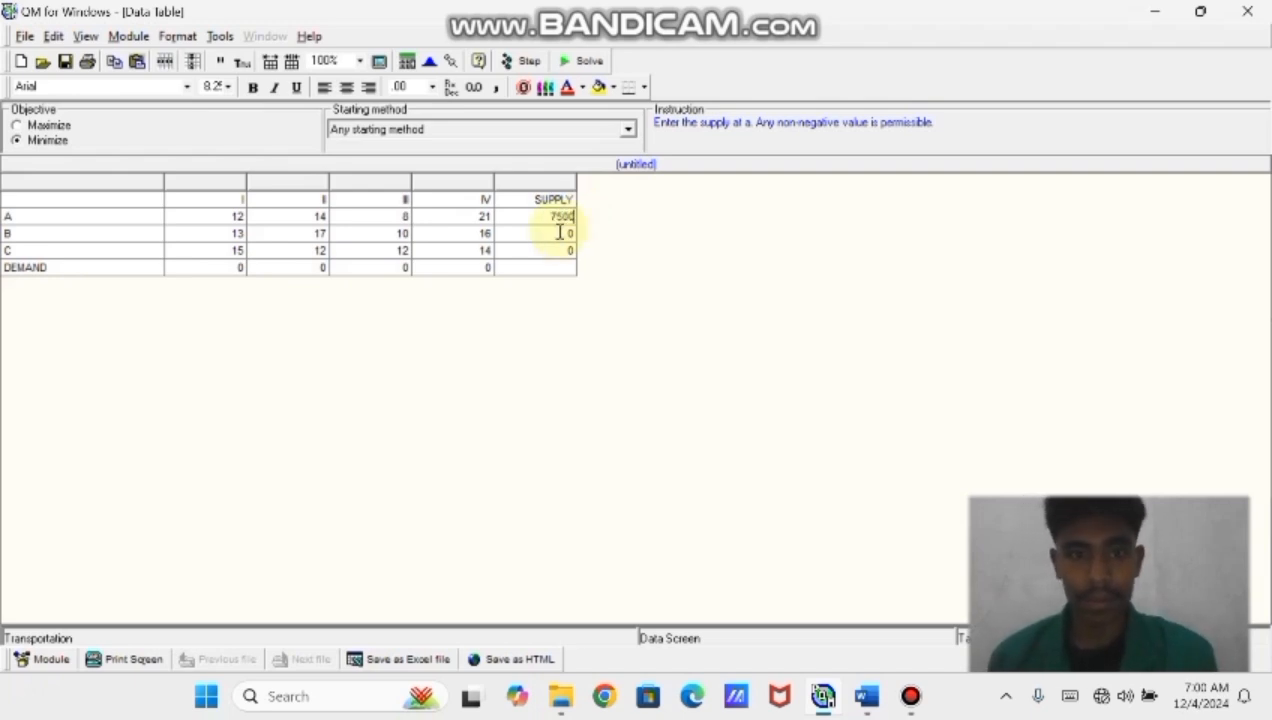
{"action": "left_click", "coordinate": [560, 233]}
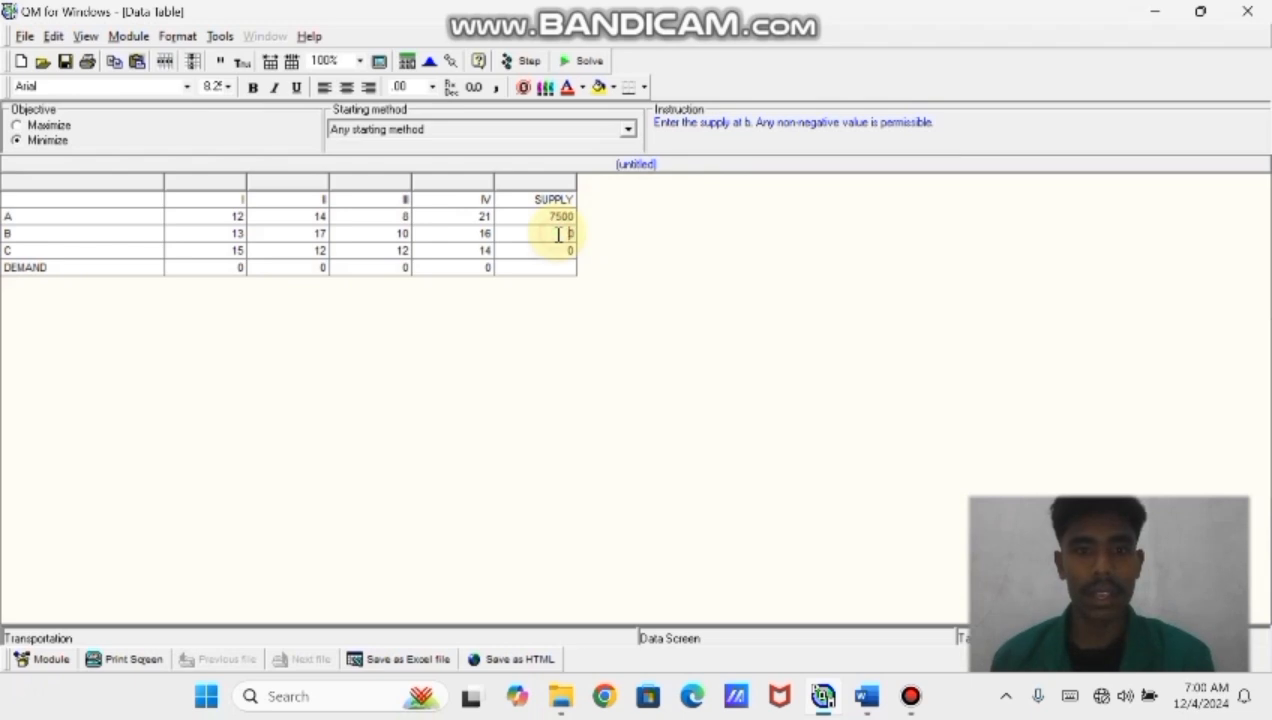
{"action": "left_click", "coordinate": [574, 232]}
{"action": "key", "text": "BackSpace"}
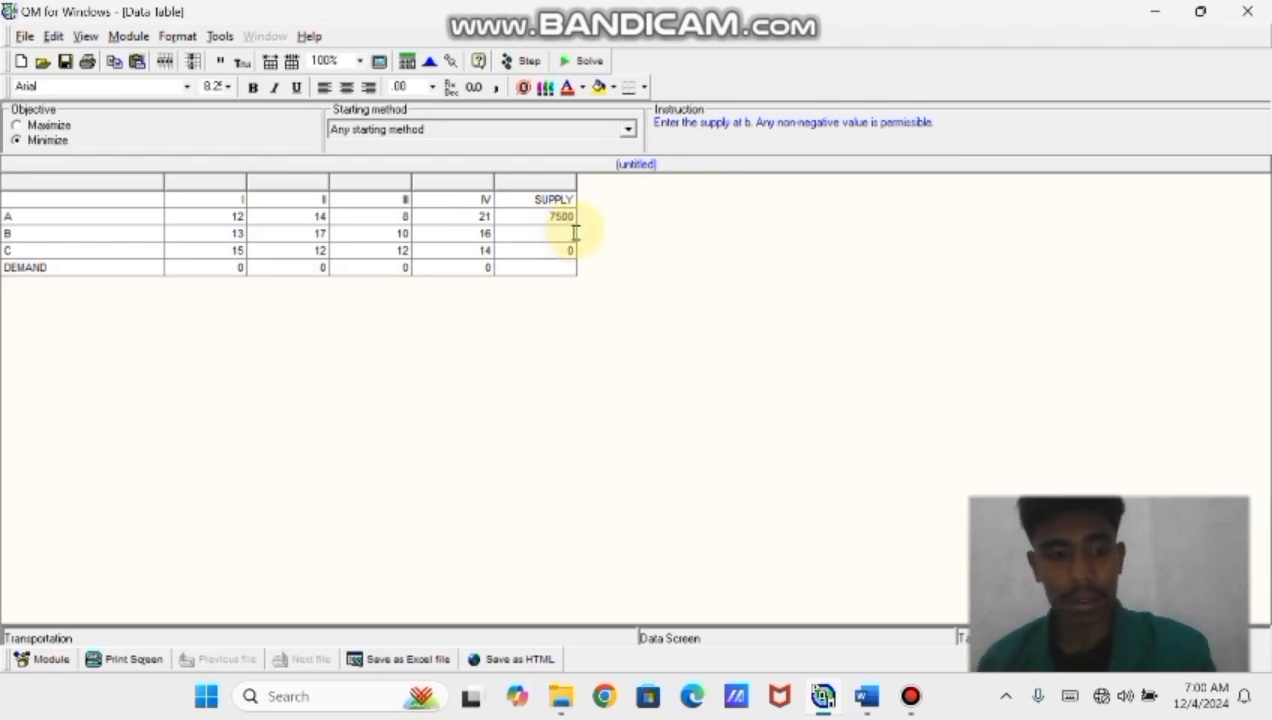
{"action": "type", "text": "10000"}
Set the supply of C to 8100
{"action": "left_click", "coordinate": [570, 251]}
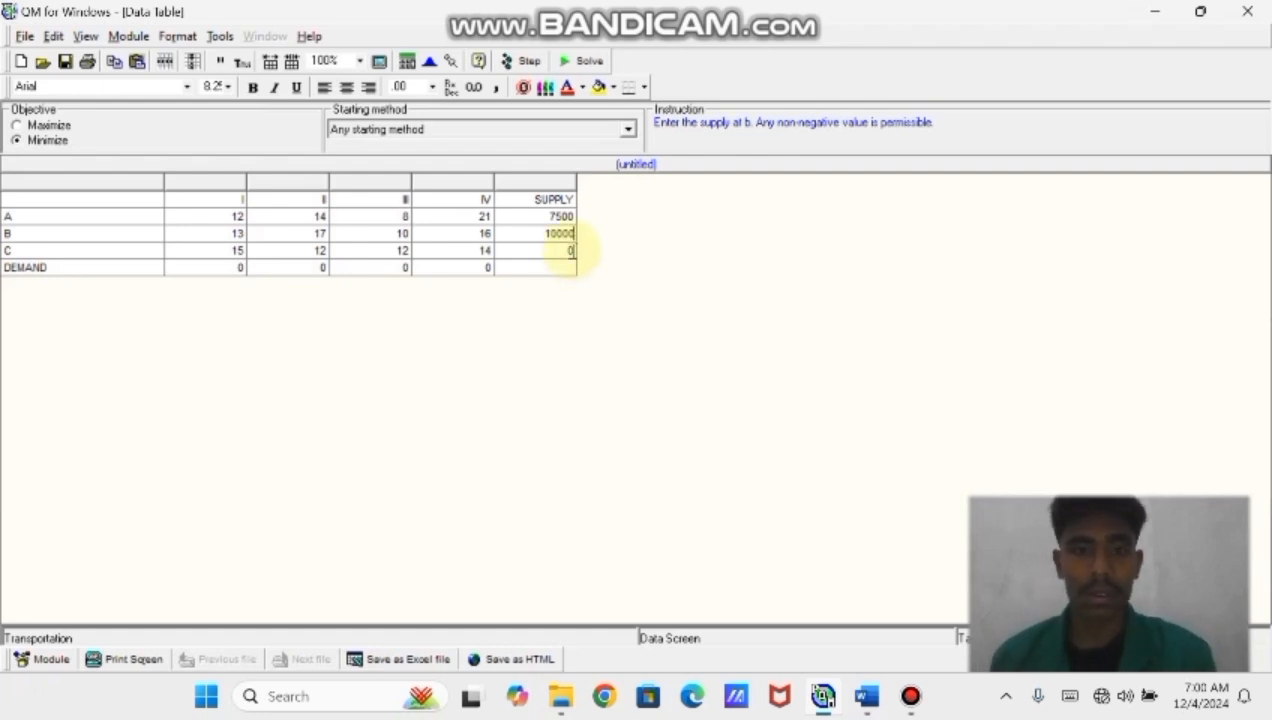
{"action": "key", "text": "BackSpace"}
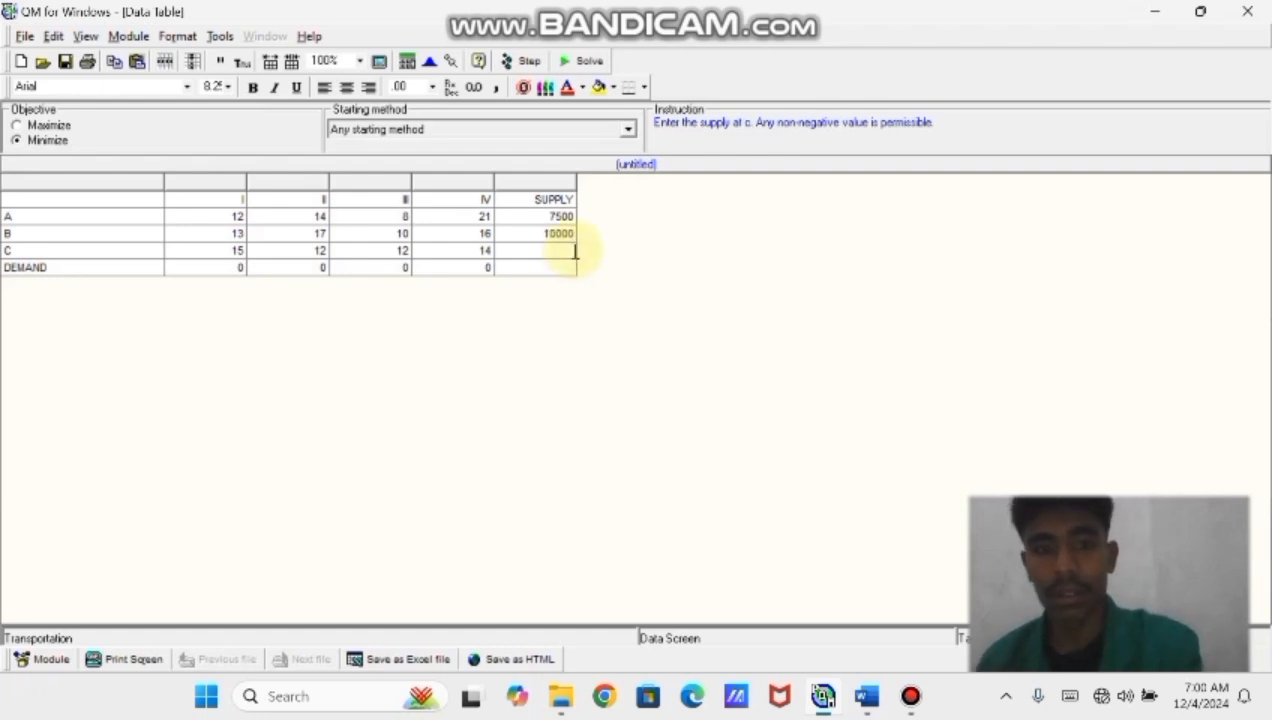
{"action": "type", "text": "8"}
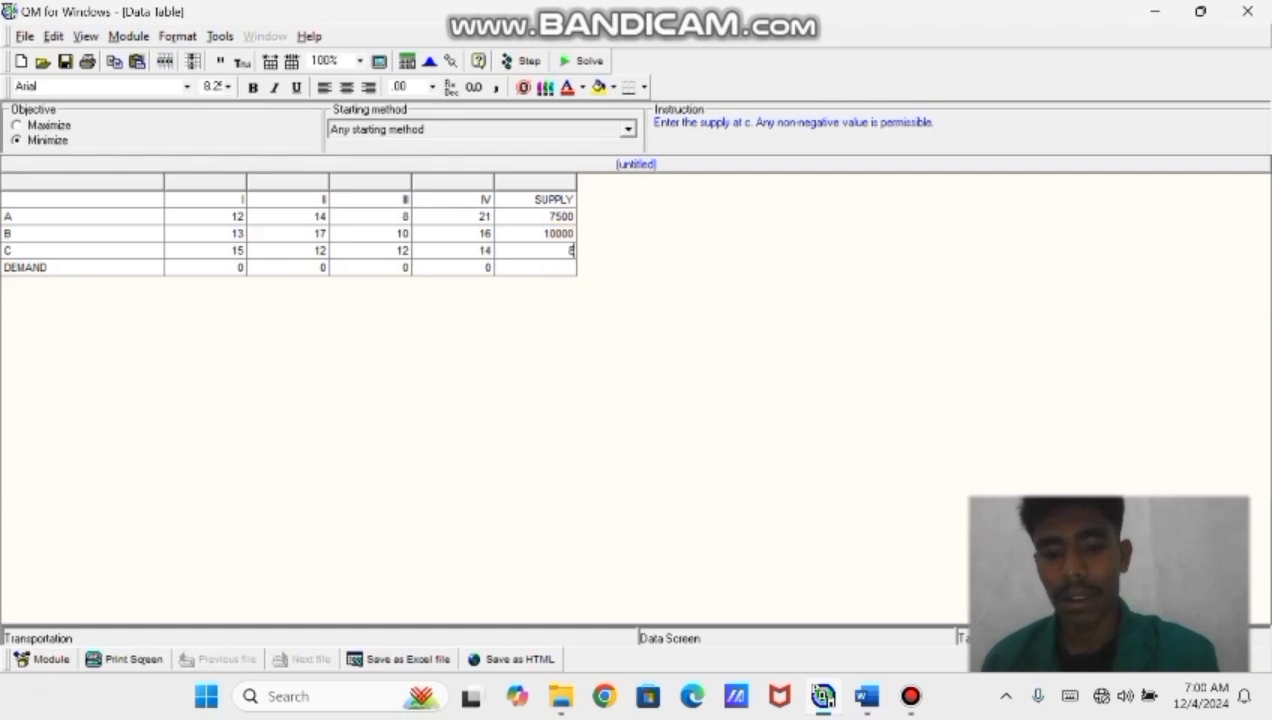
{"action": "type", "text": "00"}
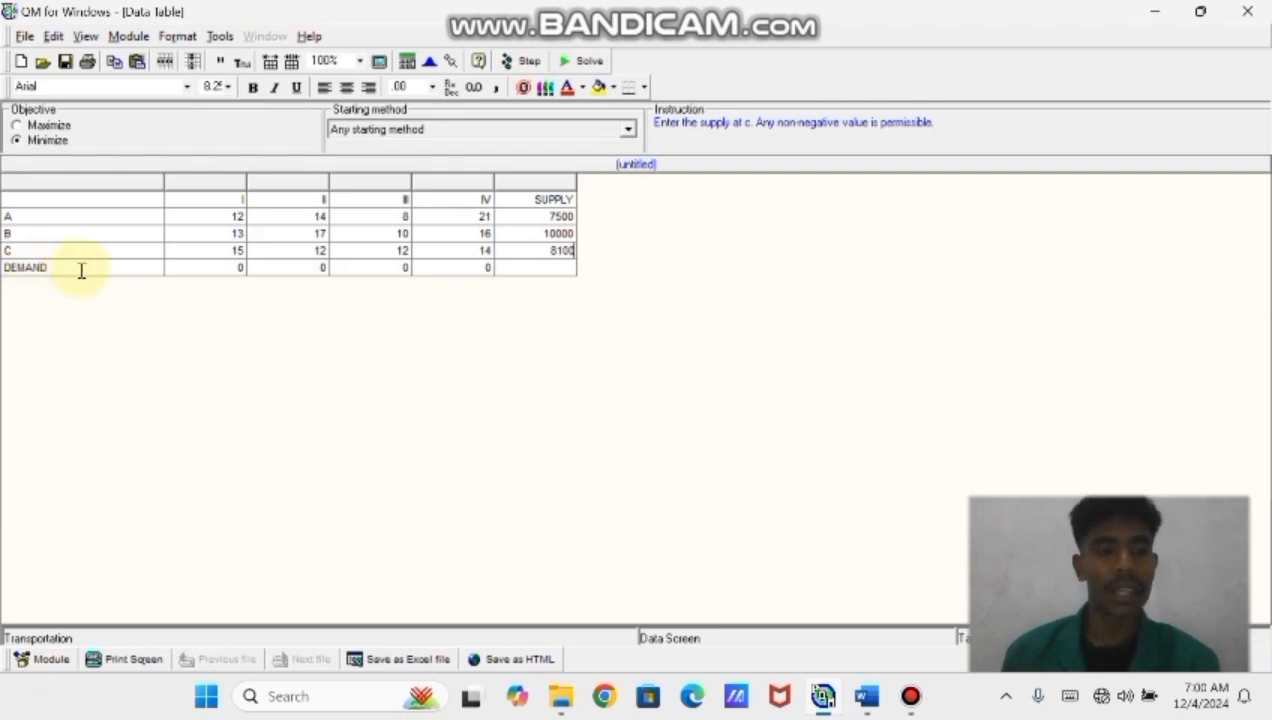
Enter the demands of destinations I to IV as 4200, 8300, 6300 and 7200
{"action": "left_click", "coordinate": [213, 270]}
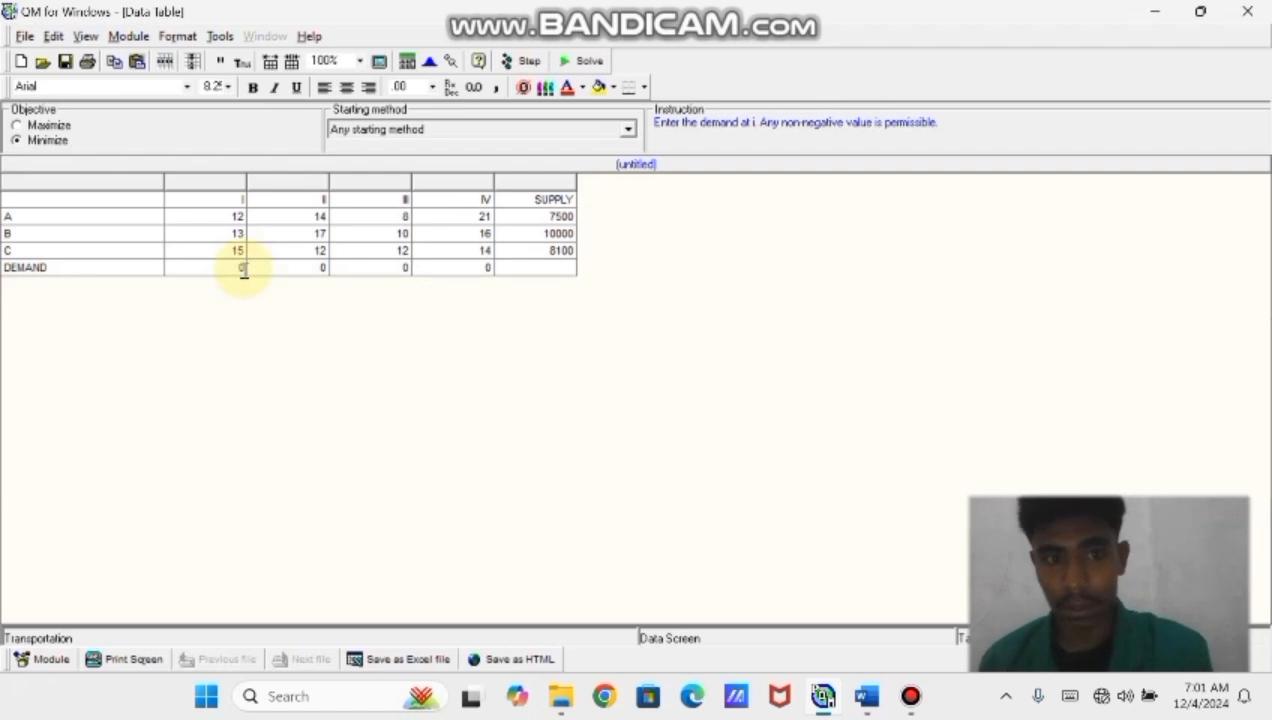
{"action": "type", "text": "4200"}
{"action": "left_click", "coordinate": [285, 266]}
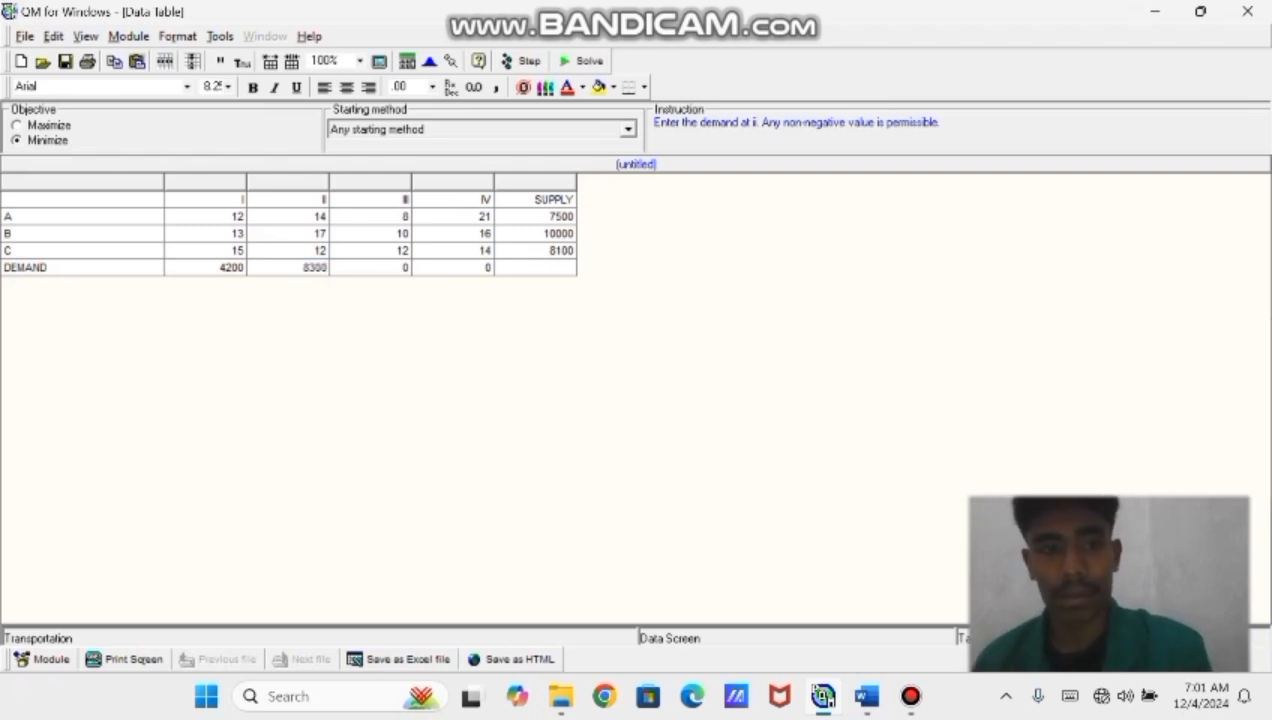
{"action": "left_click", "coordinate": [312, 267]}
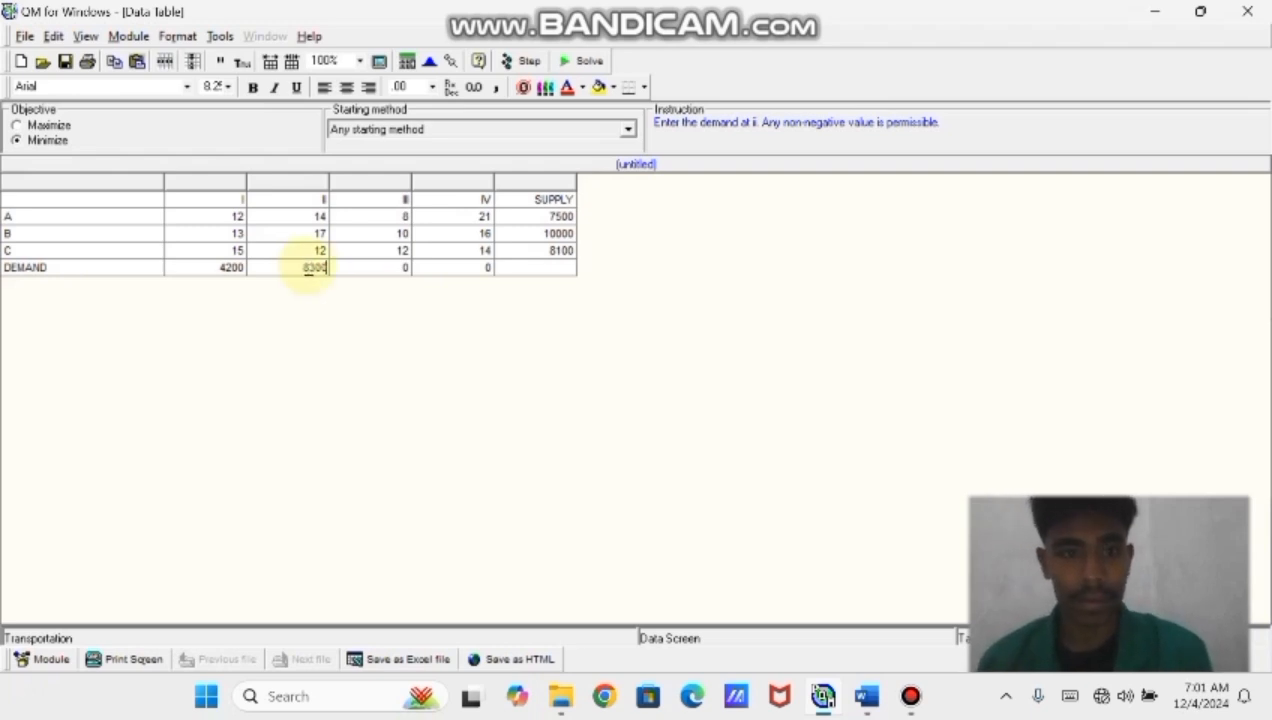
{"action": "left_click", "coordinate": [401, 267]}
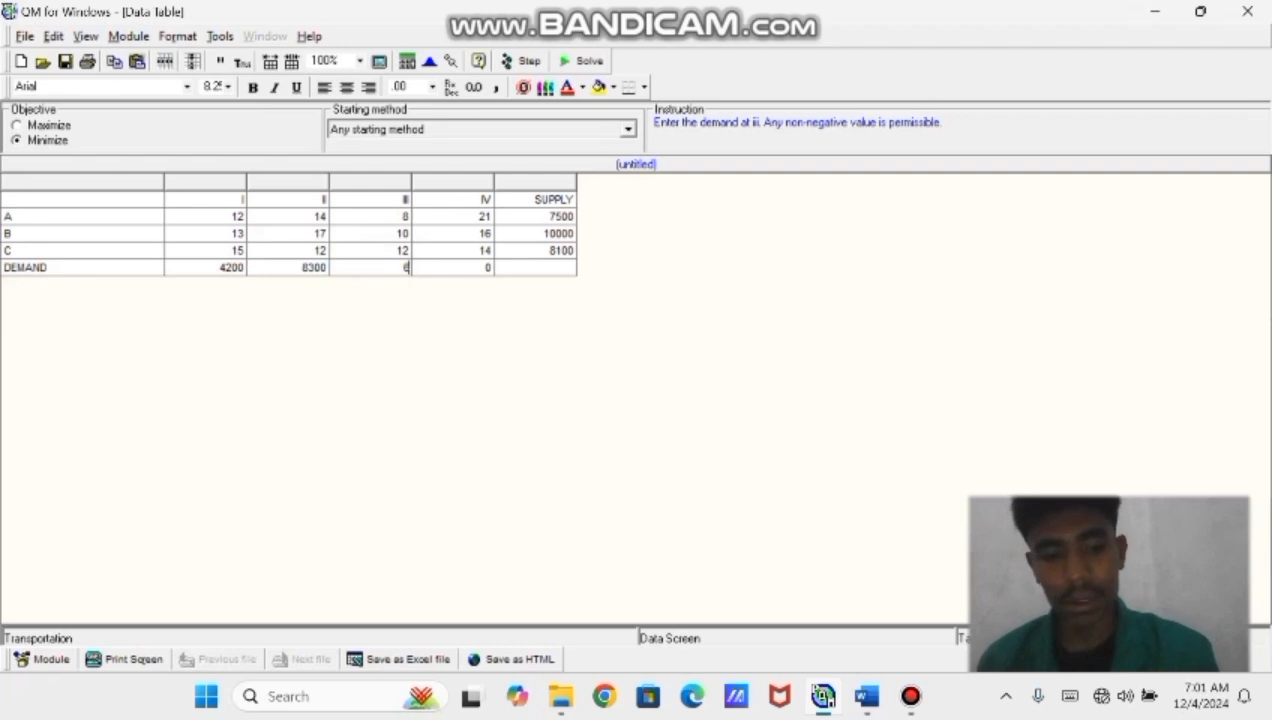
{"action": "left_click", "coordinate": [427, 266]}
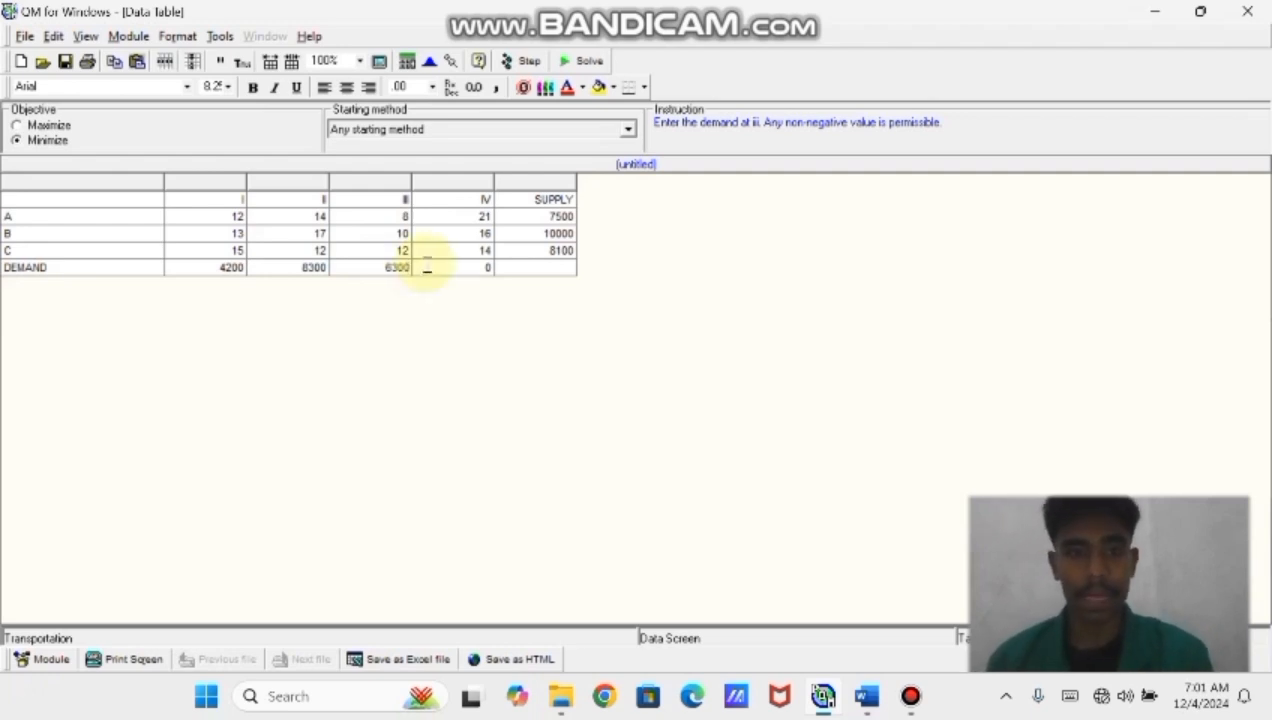
{"action": "left_click", "coordinate": [427, 268]}
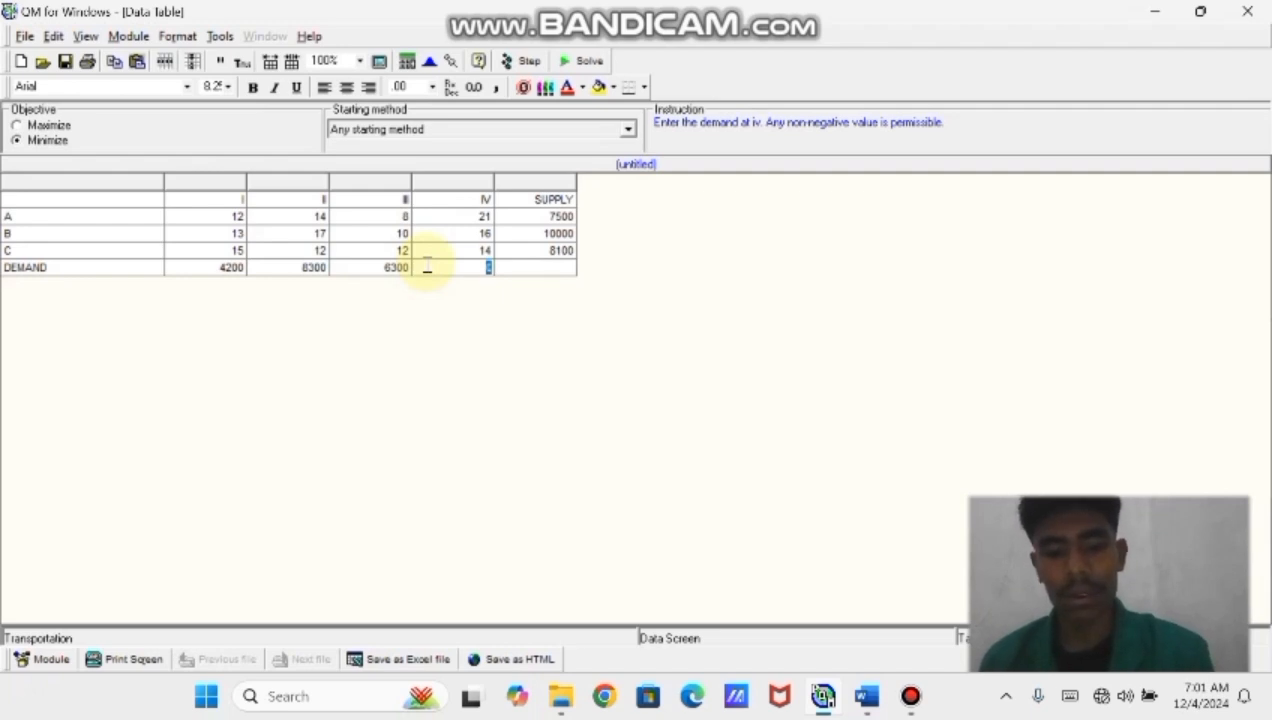
{"action": "type", "text": "7200"}
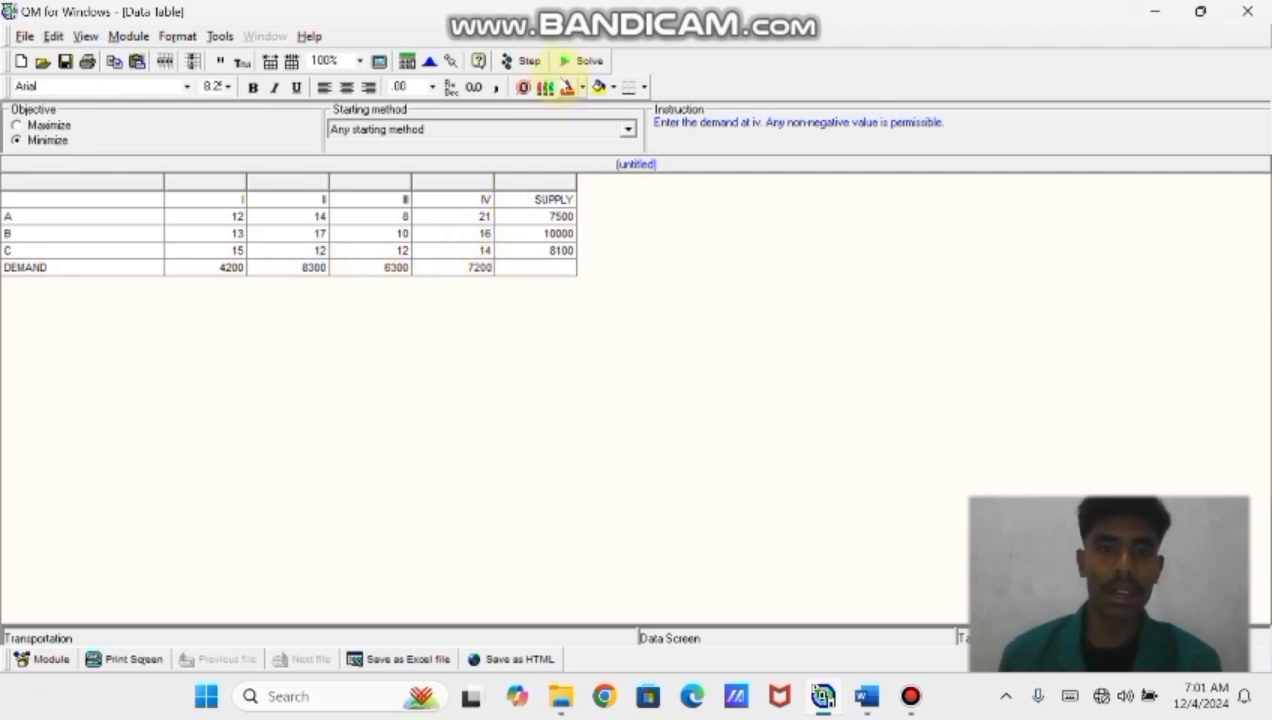
Solve the transportation problem
{"action": "left_click", "coordinate": [568, 62]}
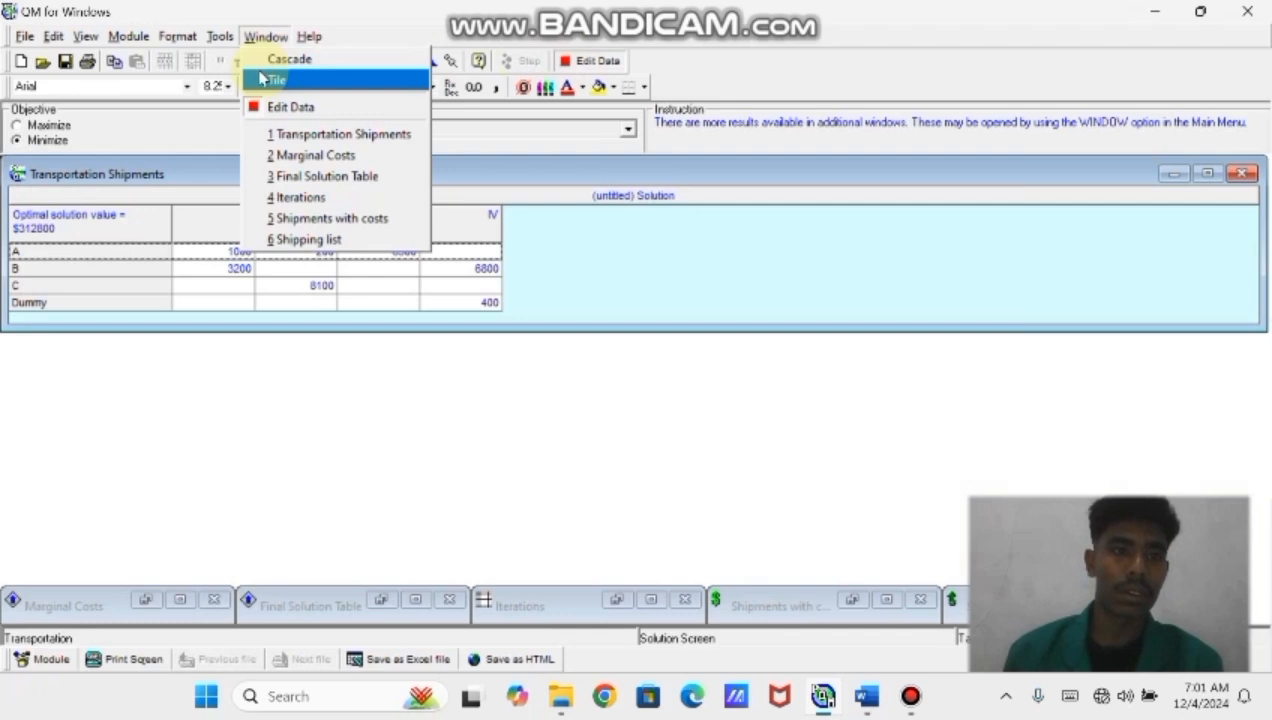
{"action": "left_click", "coordinate": [153, 410]}
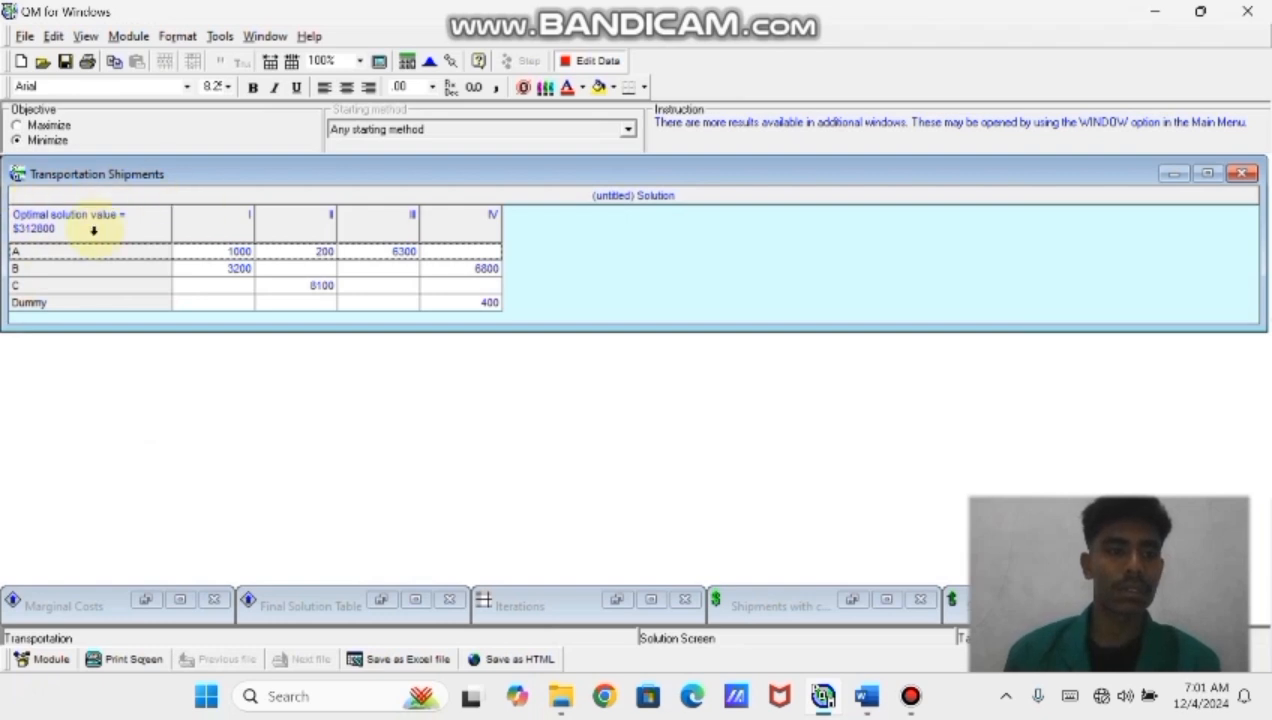
{"action": "left_click", "coordinate": [27, 253]}
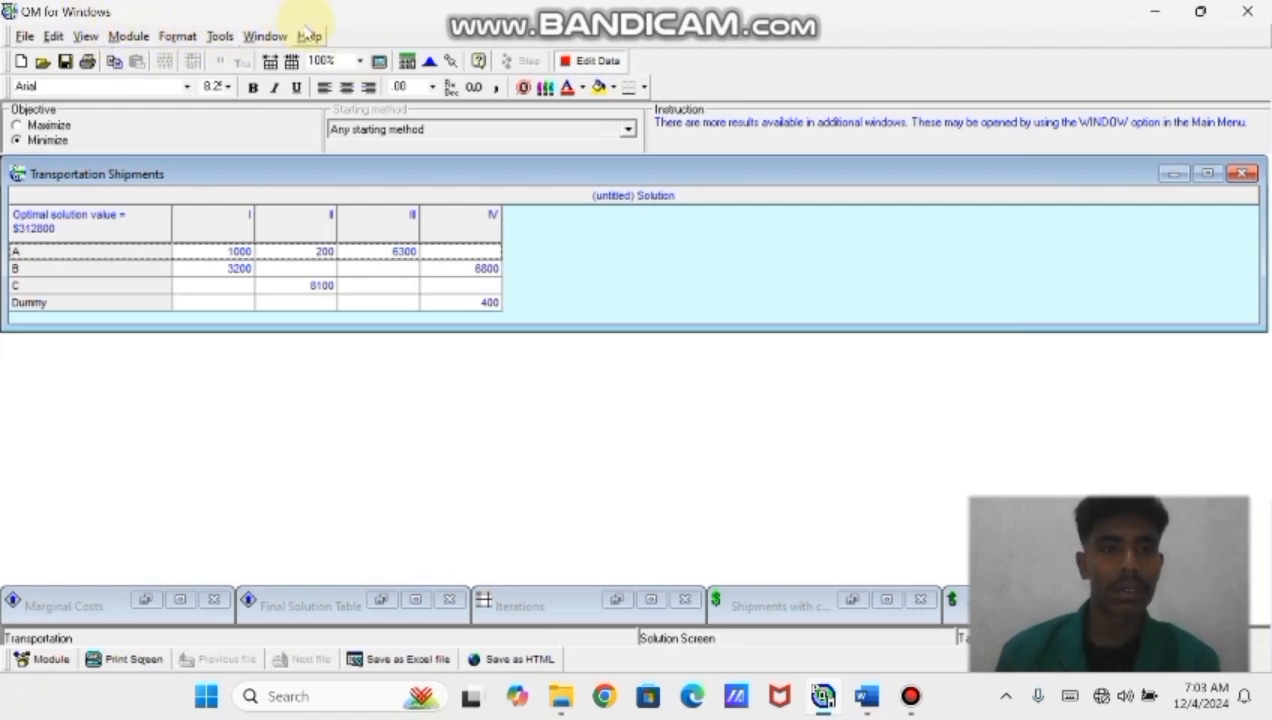
Open the Shipping list results window and review the shipments and costs
{"action": "left_click", "coordinate": [268, 36]}
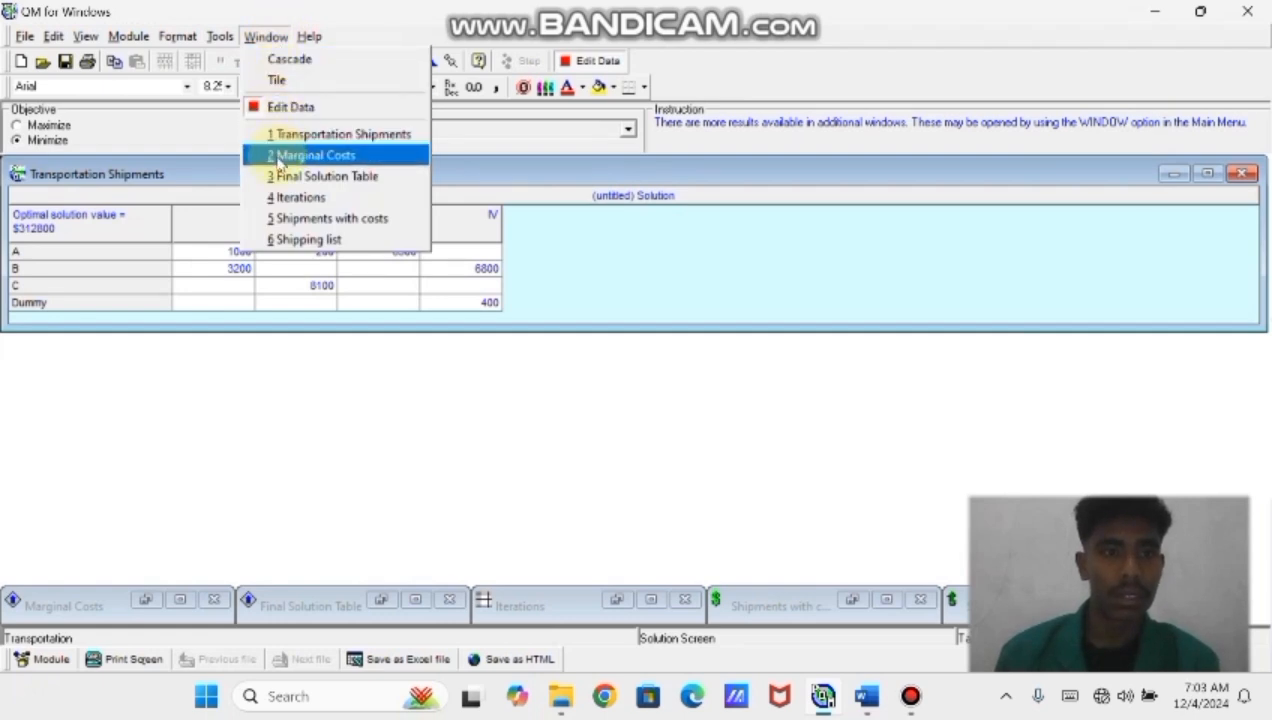
{"action": "left_click", "coordinate": [310, 242]}
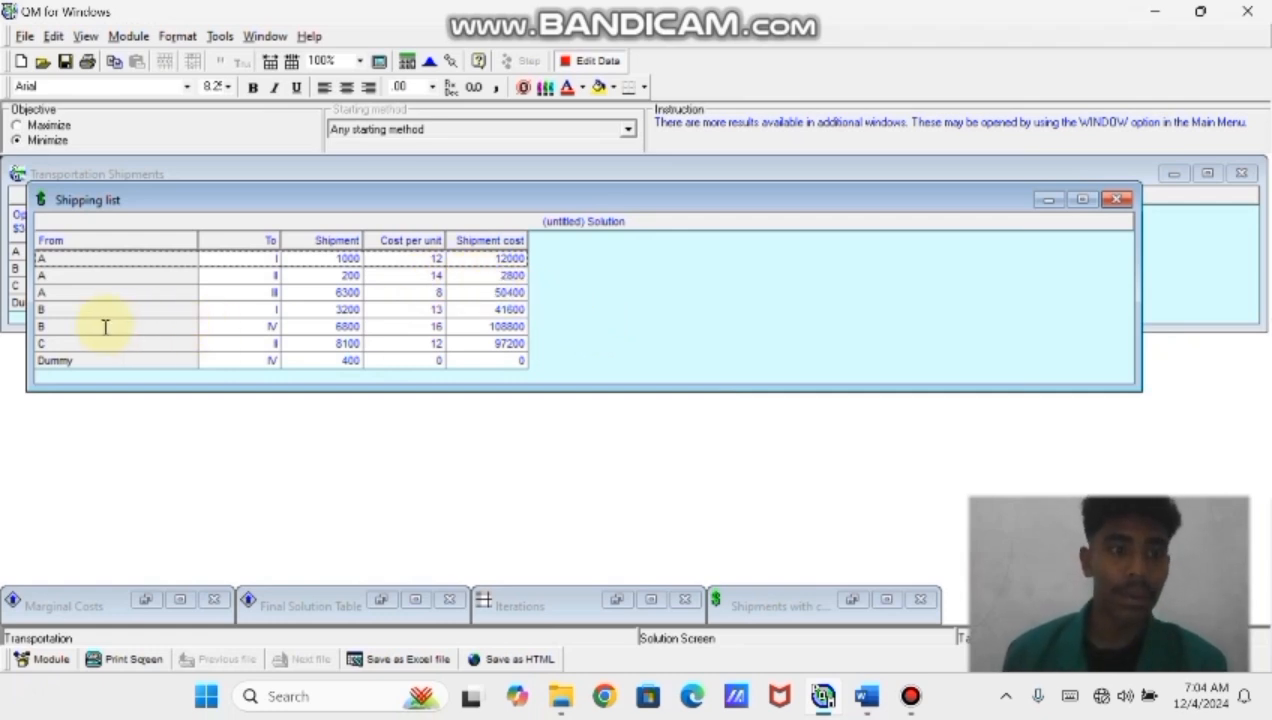
{"action": "left_click", "coordinate": [63, 287]}
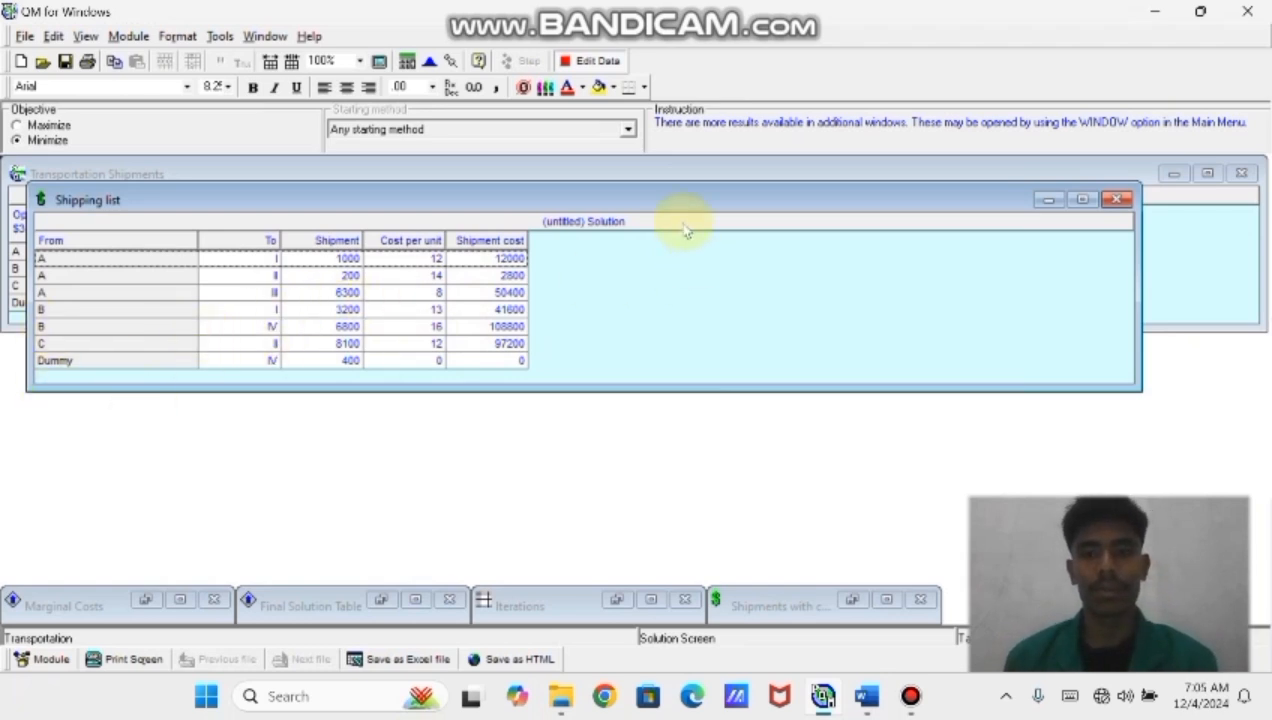
Exit QM for Windows without saving the current transportation problem
{"action": "mouse_move", "coordinate": [913, 700]}
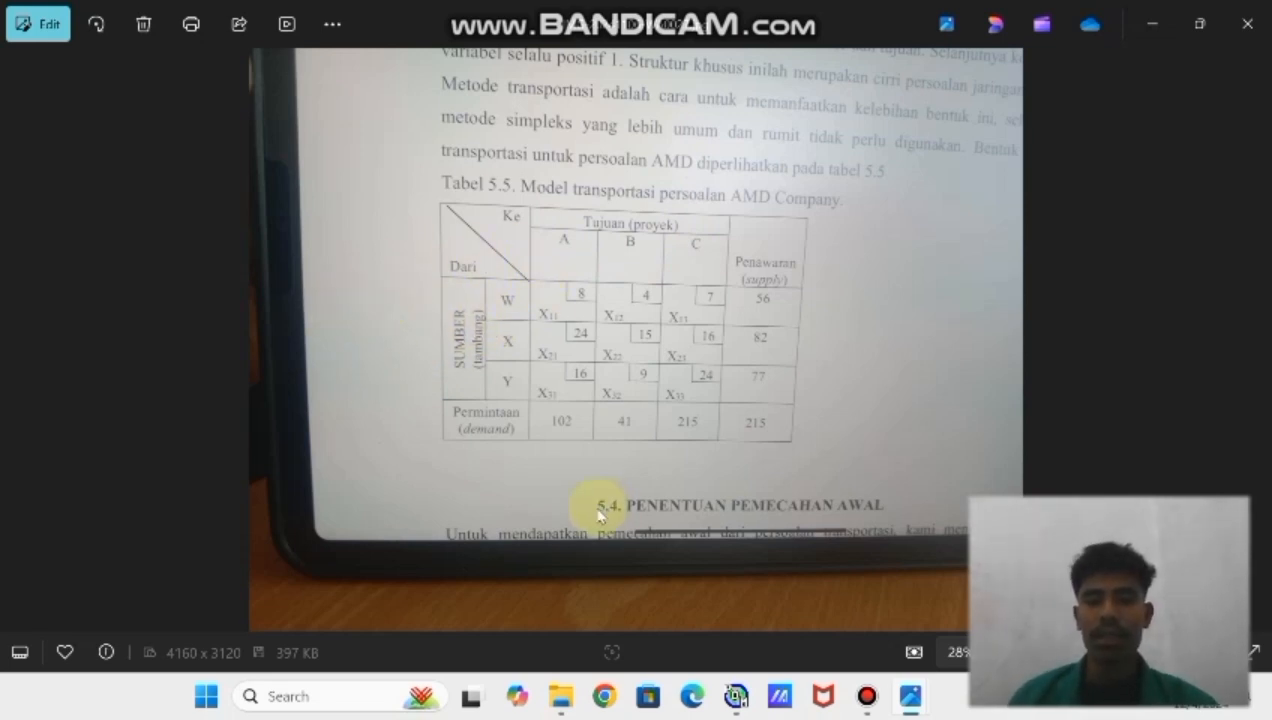
{"action": "mouse_move", "coordinate": [736, 697]}
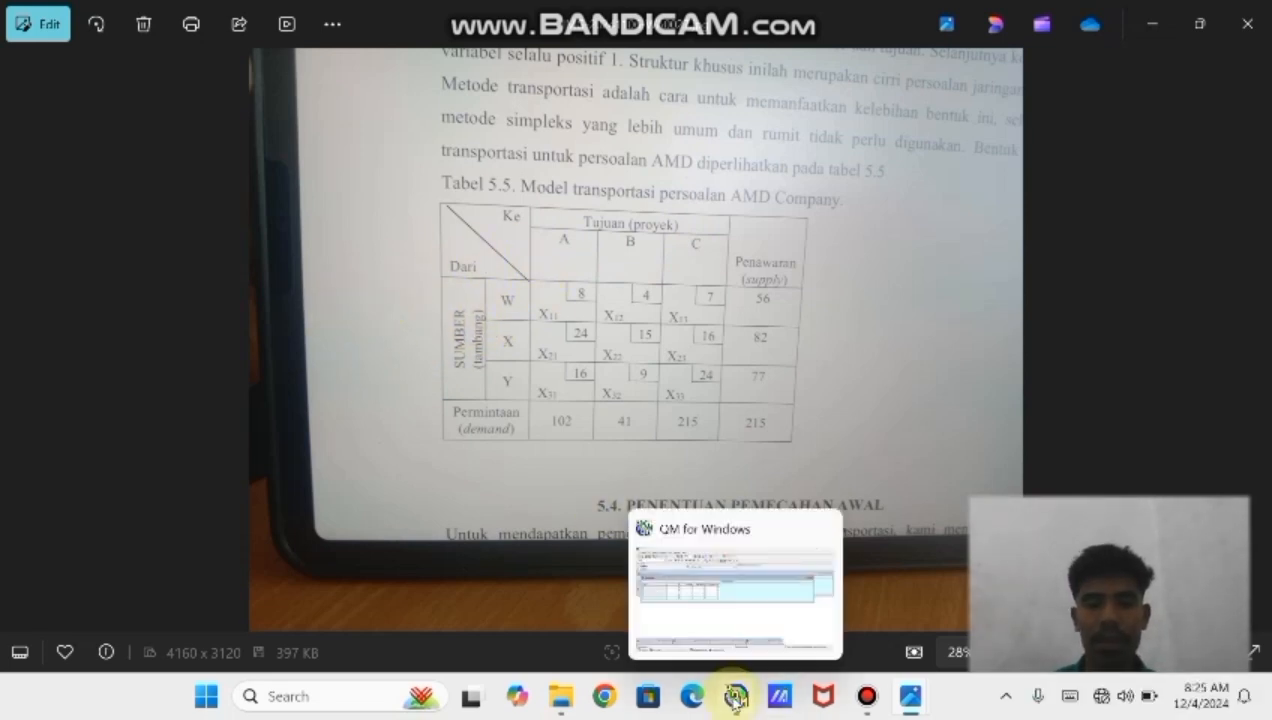
{"action": "left_click", "coordinate": [736, 697]}
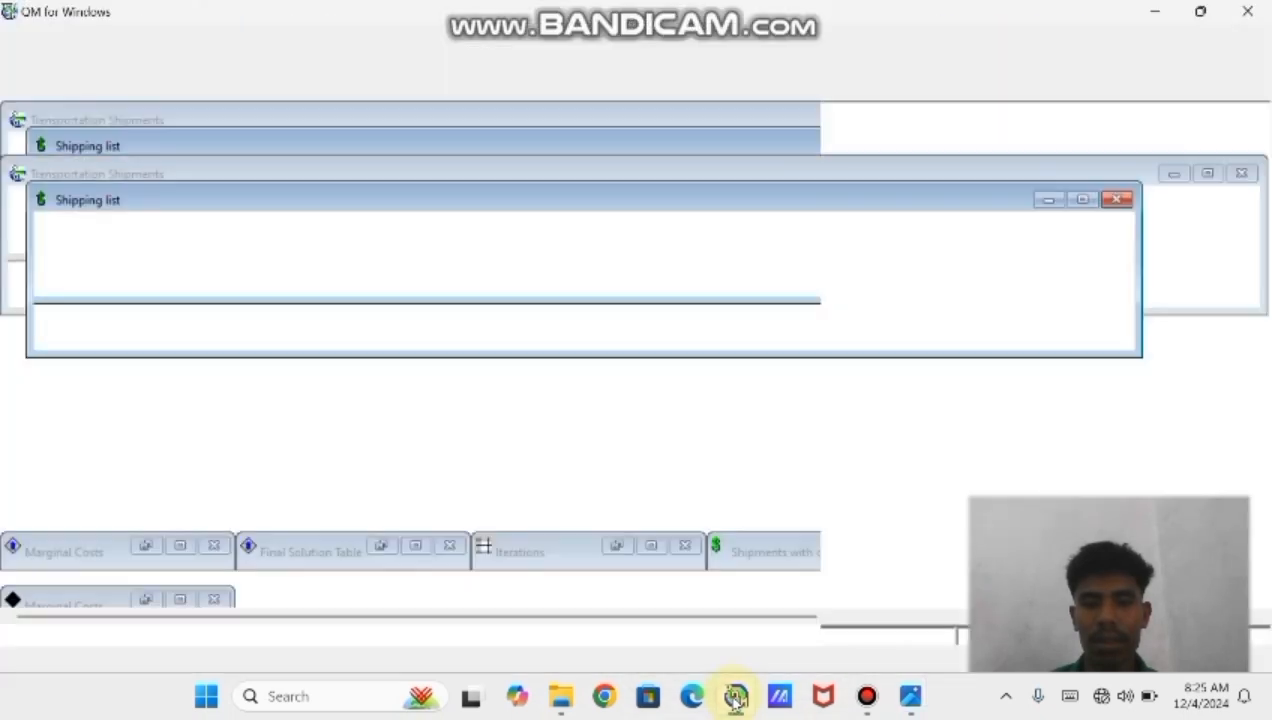
{"action": "left_click", "coordinate": [1247, 11]}
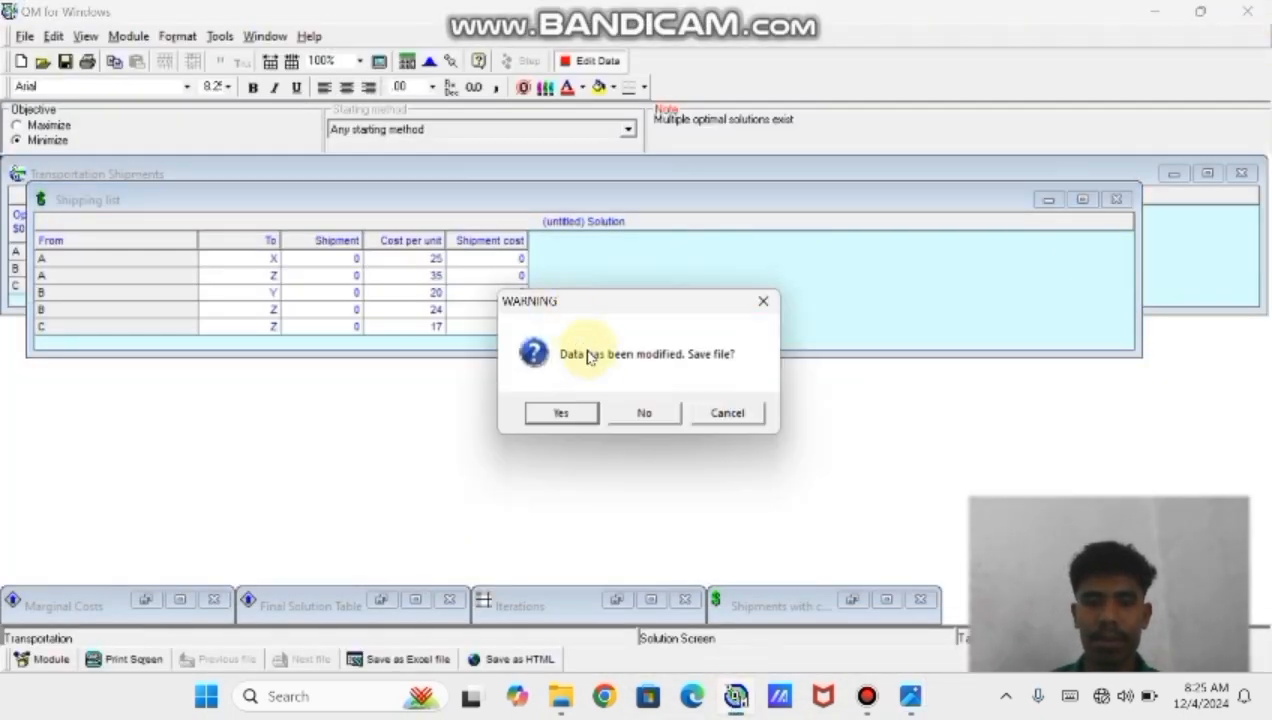
{"action": "left_click", "coordinate": [628, 408]}
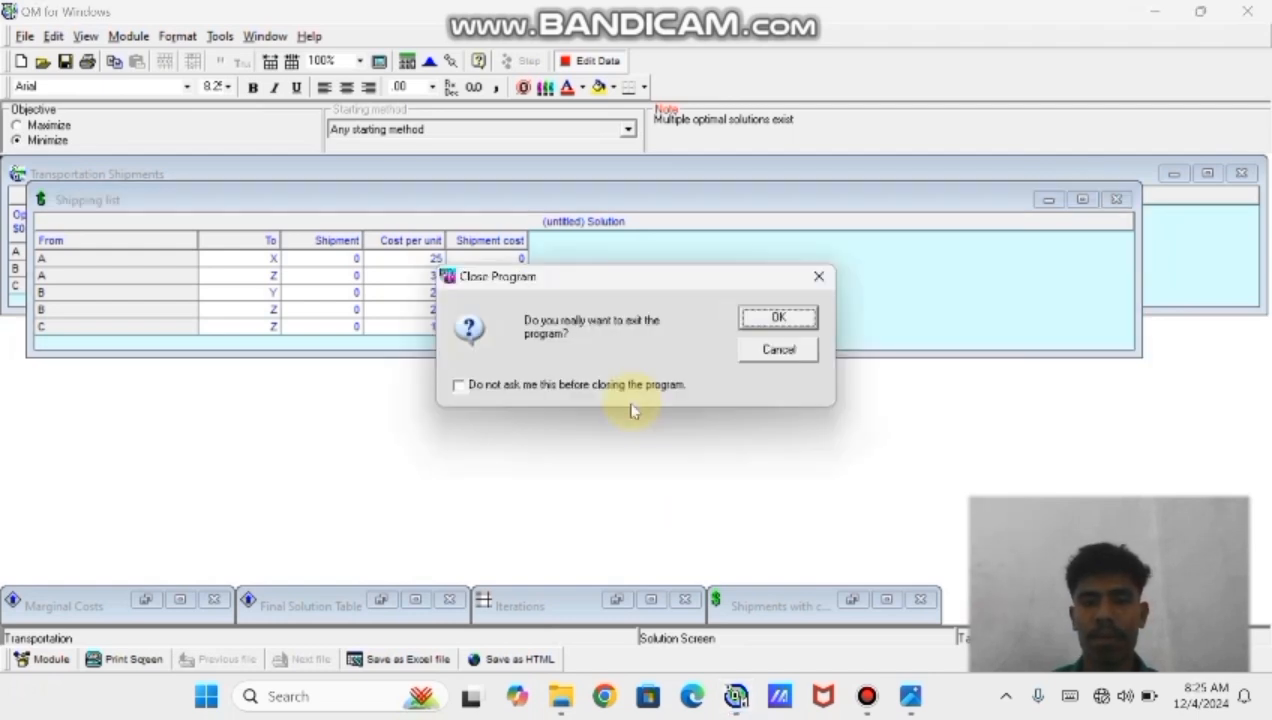
{"action": "left_click", "coordinate": [777, 317]}
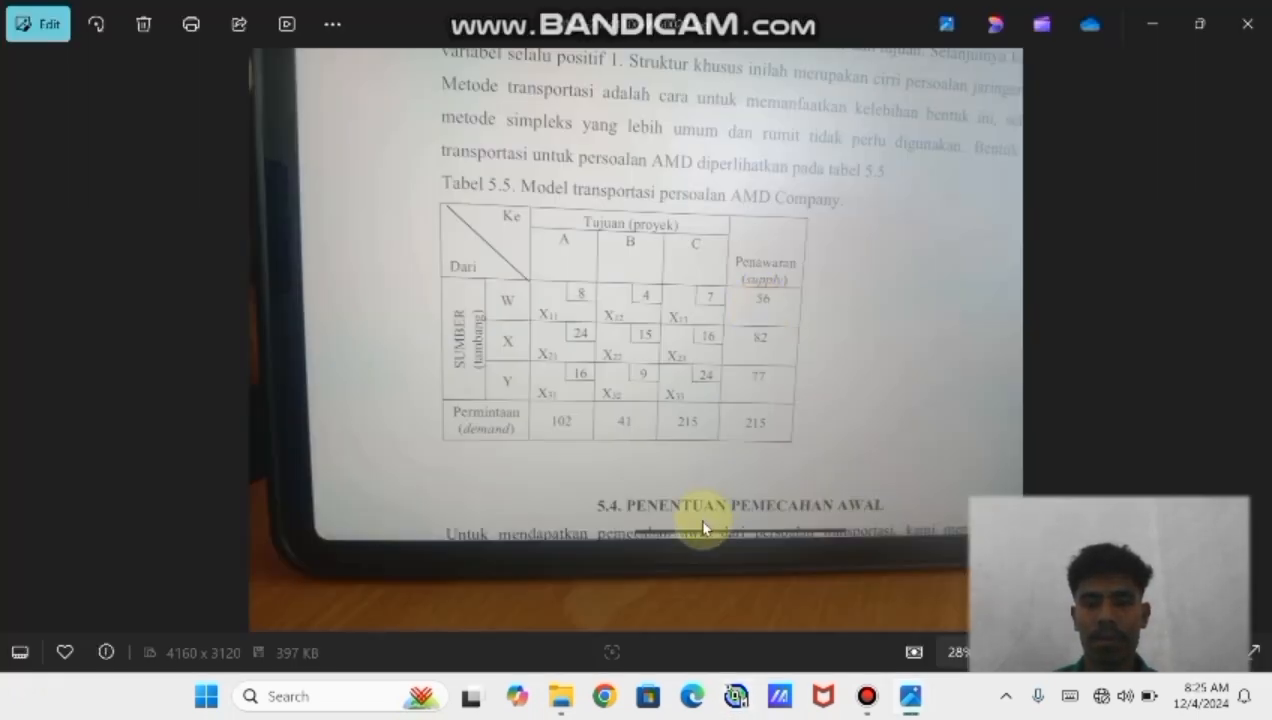
Relaunch QM for Windows, dismiss the tip of the day, and open the Transportation module
{"action": "left_click", "coordinate": [736, 696]}
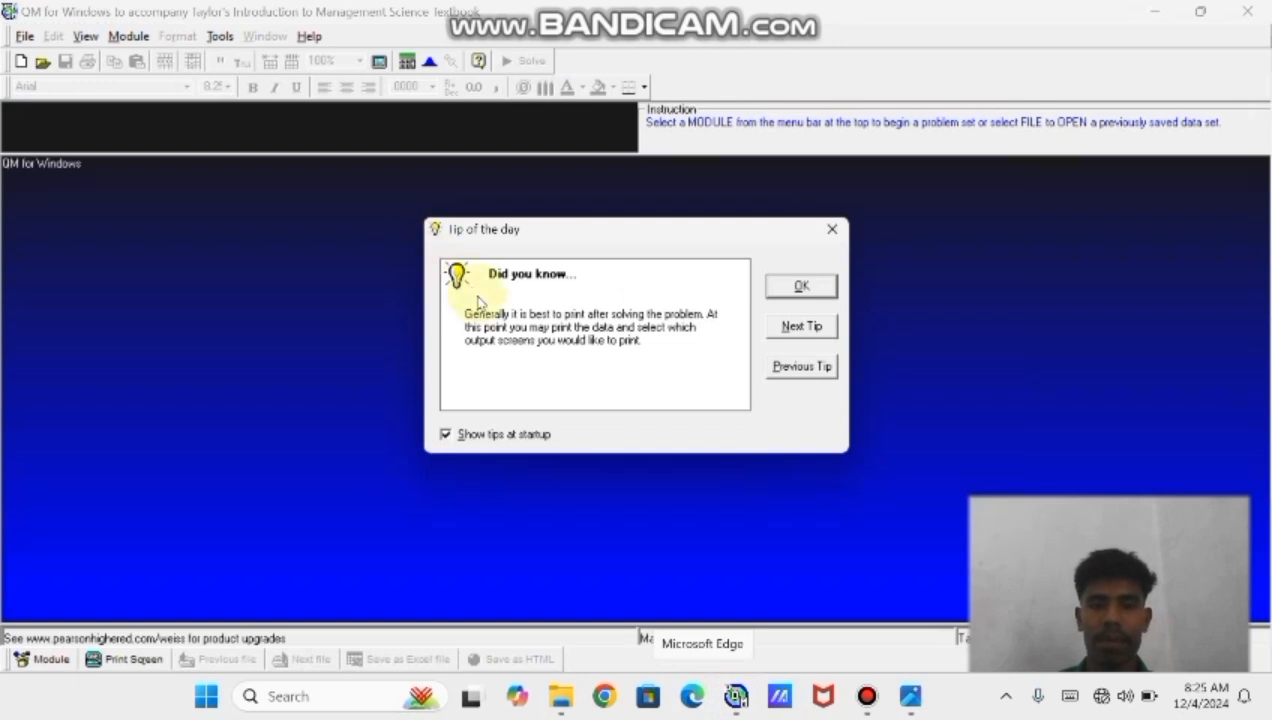
{"action": "left_click", "coordinate": [801, 287]}
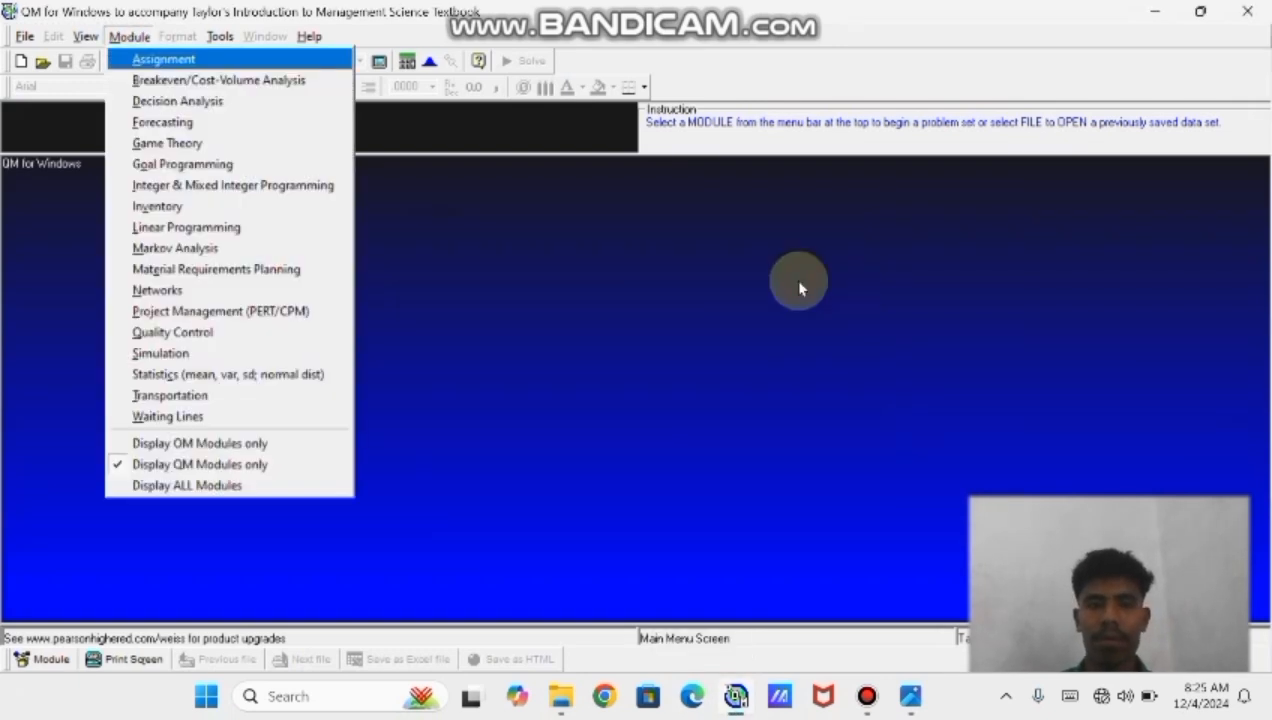
{"action": "left_click", "coordinate": [294, 406]}
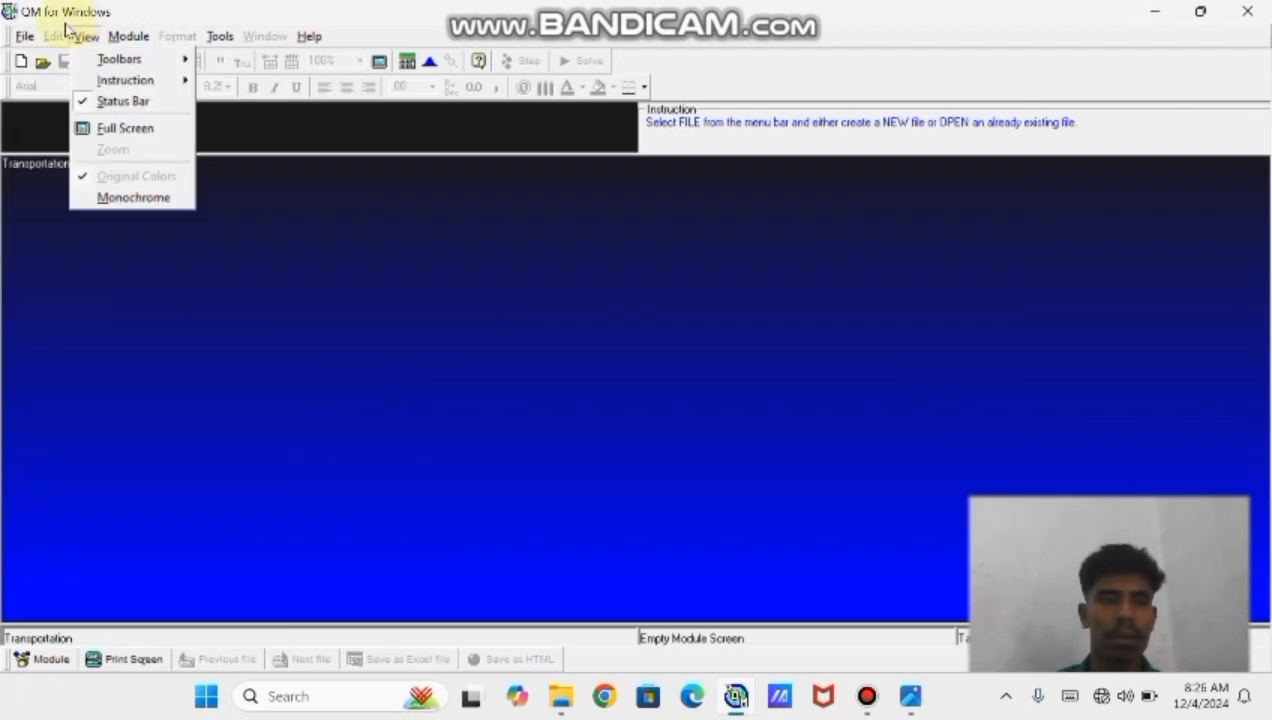
Create a new transportation data set with 3 sources, 3 destinations and a Minimize objective
{"action": "left_click", "coordinate": [25, 38]}
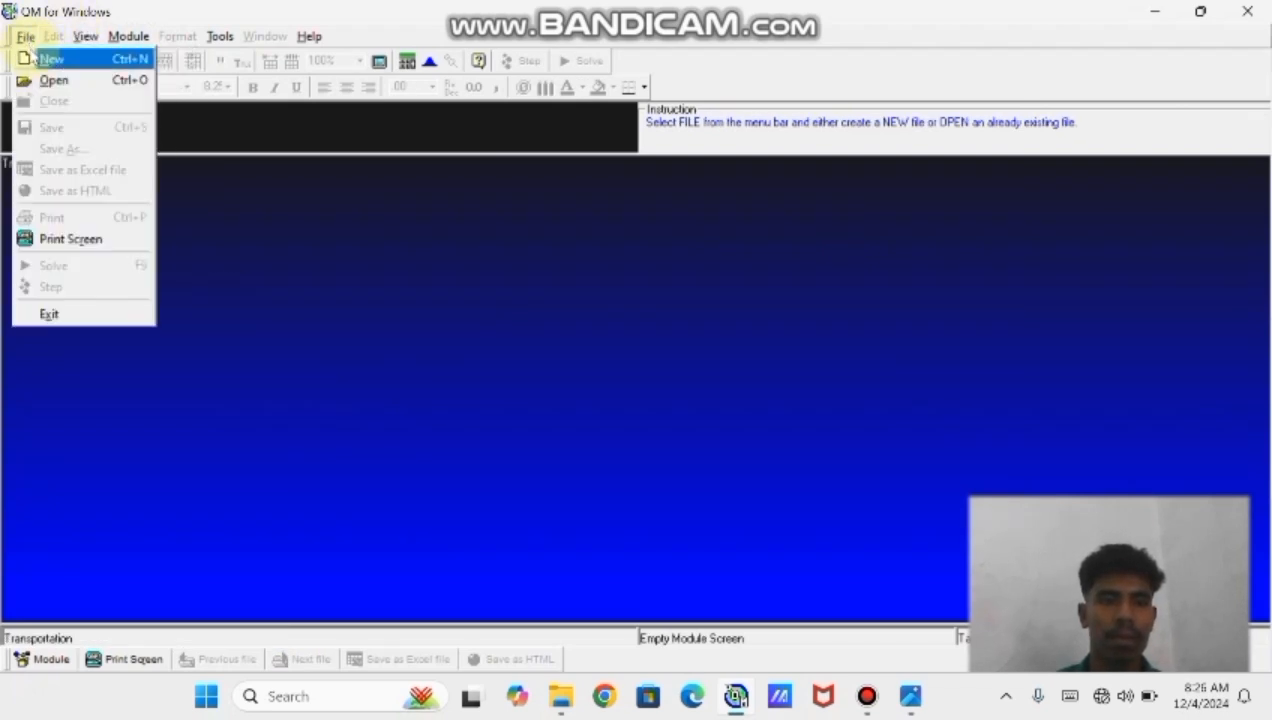
{"action": "left_click", "coordinate": [35, 58]}
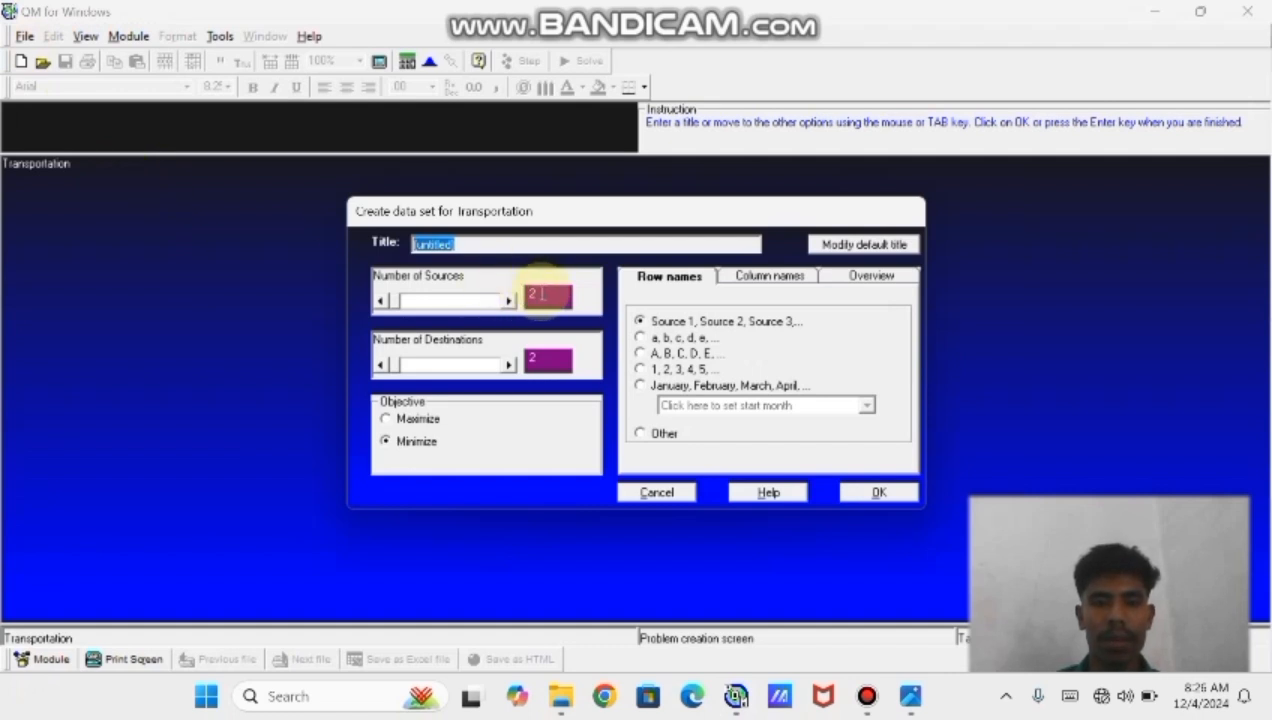
{"action": "left_click", "coordinate": [537, 293]}
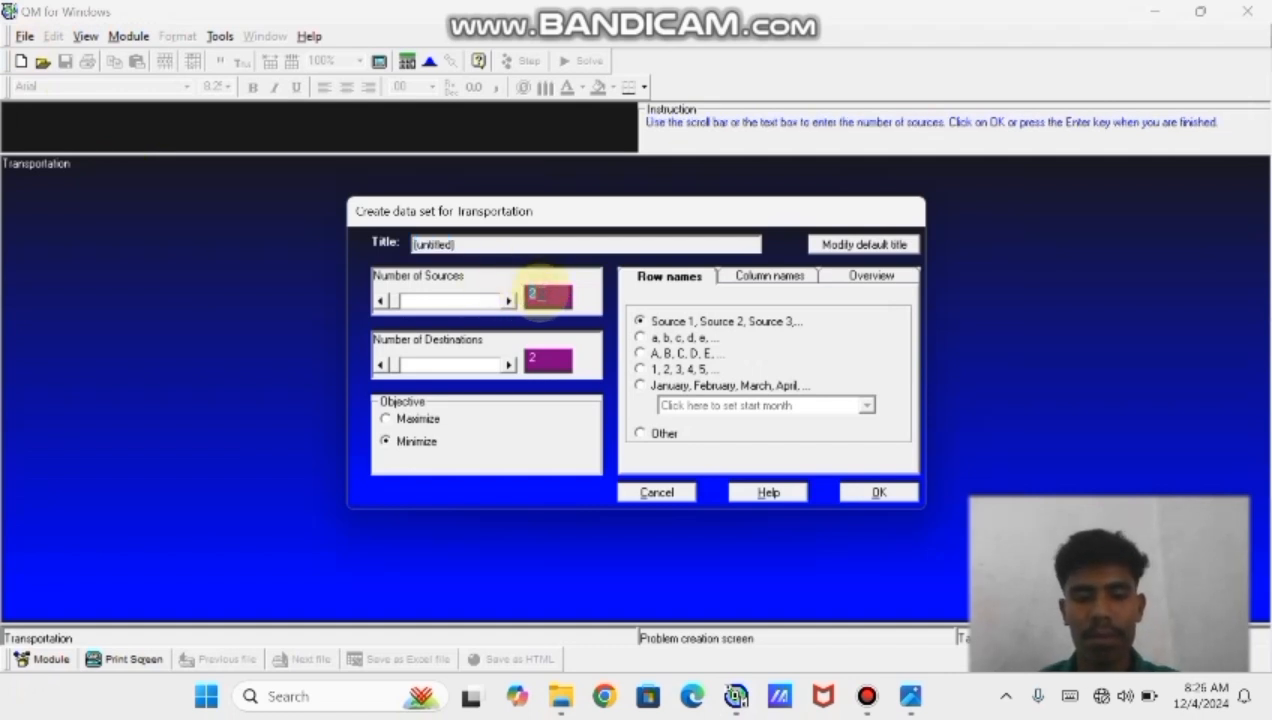
{"action": "type", "text": "3"}
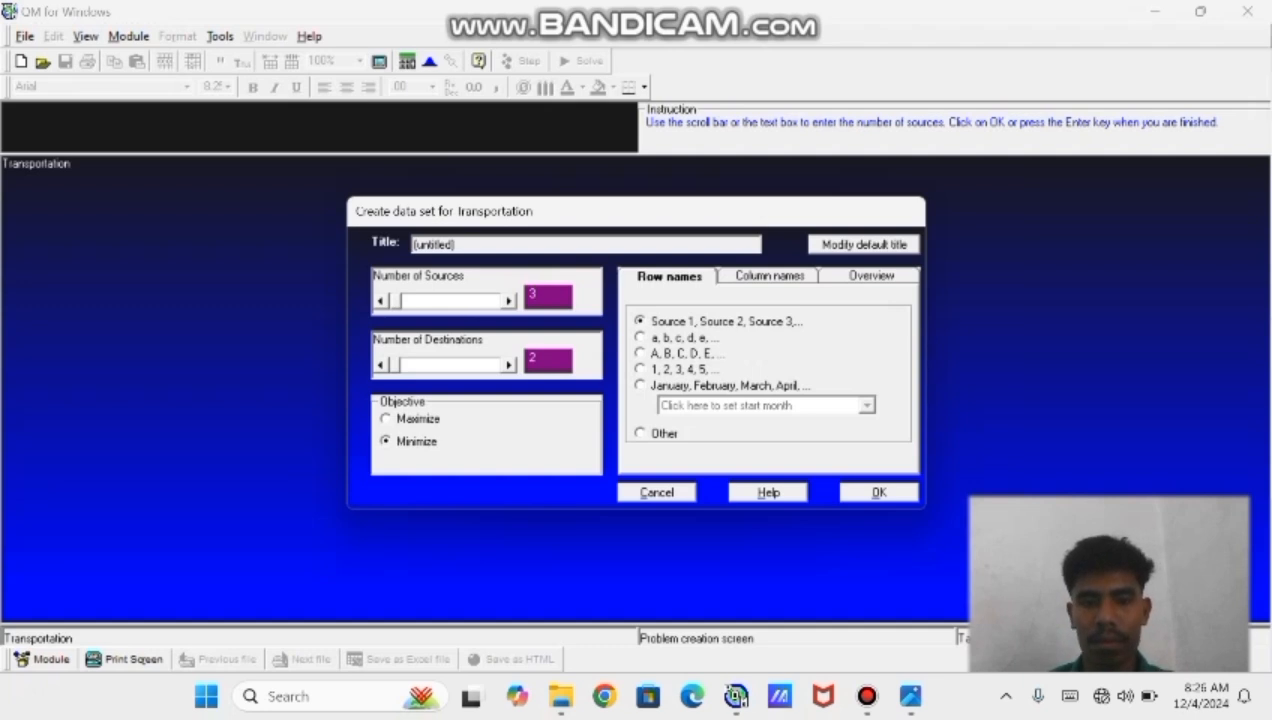
{"action": "left_click", "coordinate": [541, 362]}
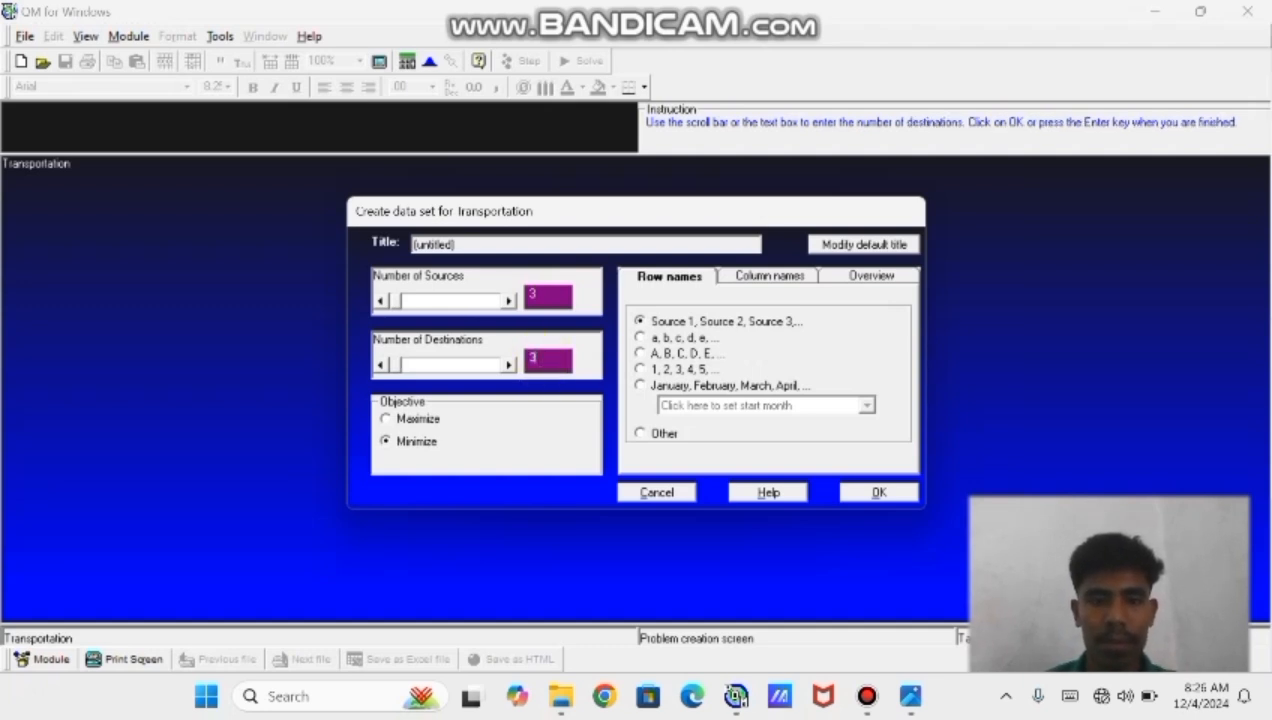
{"action": "left_click", "coordinate": [384, 443]}
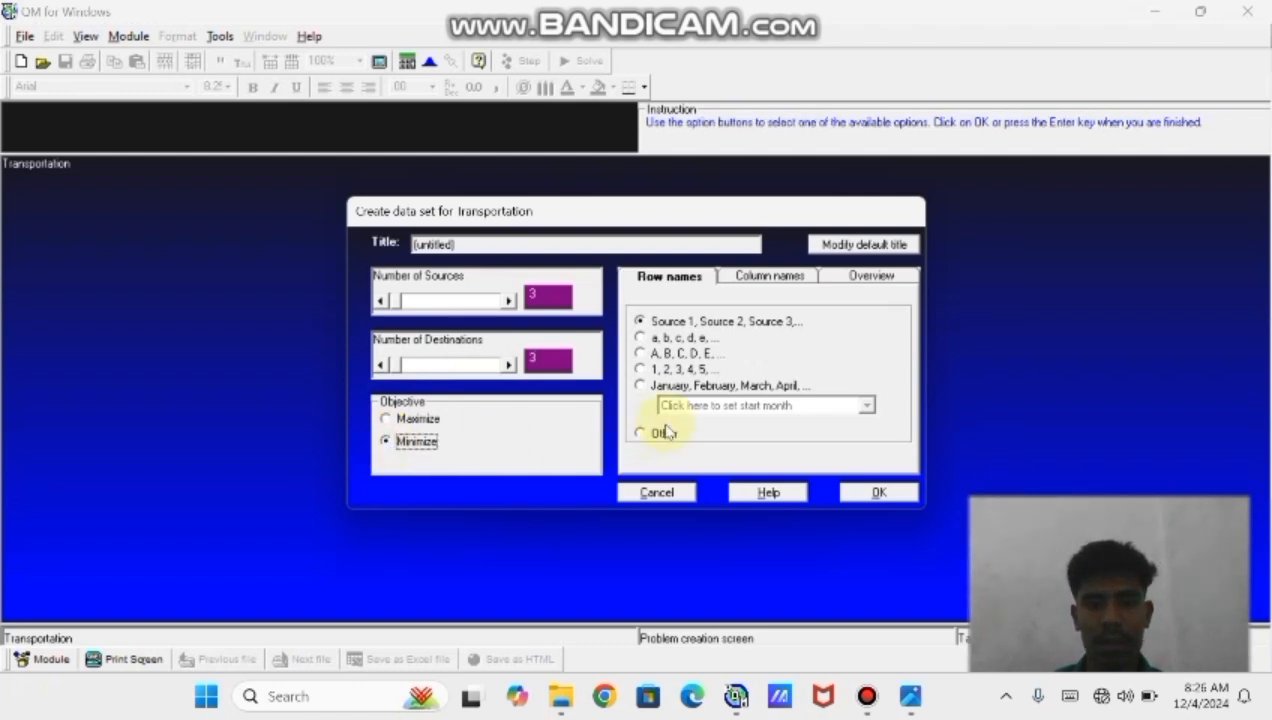
{"action": "left_click", "coordinate": [872, 493]}
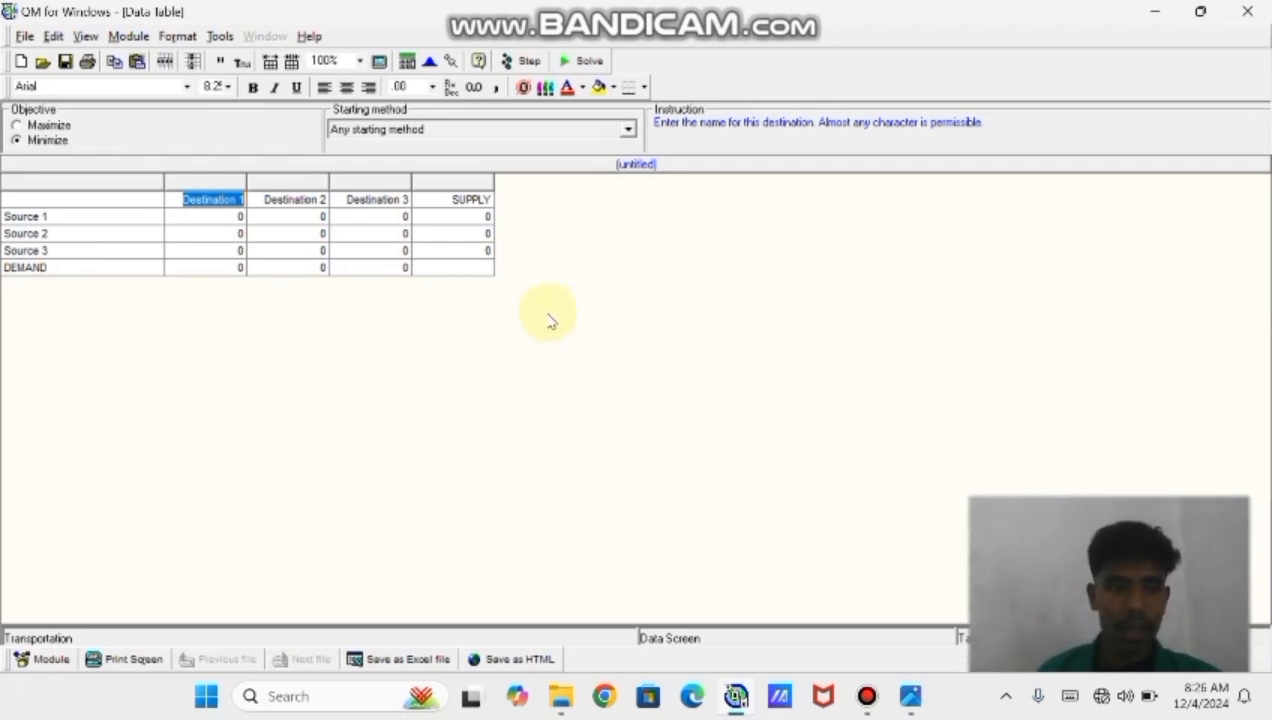
Rename the three destination columns as A, B and C
{"action": "left_click", "coordinate": [225, 199]}
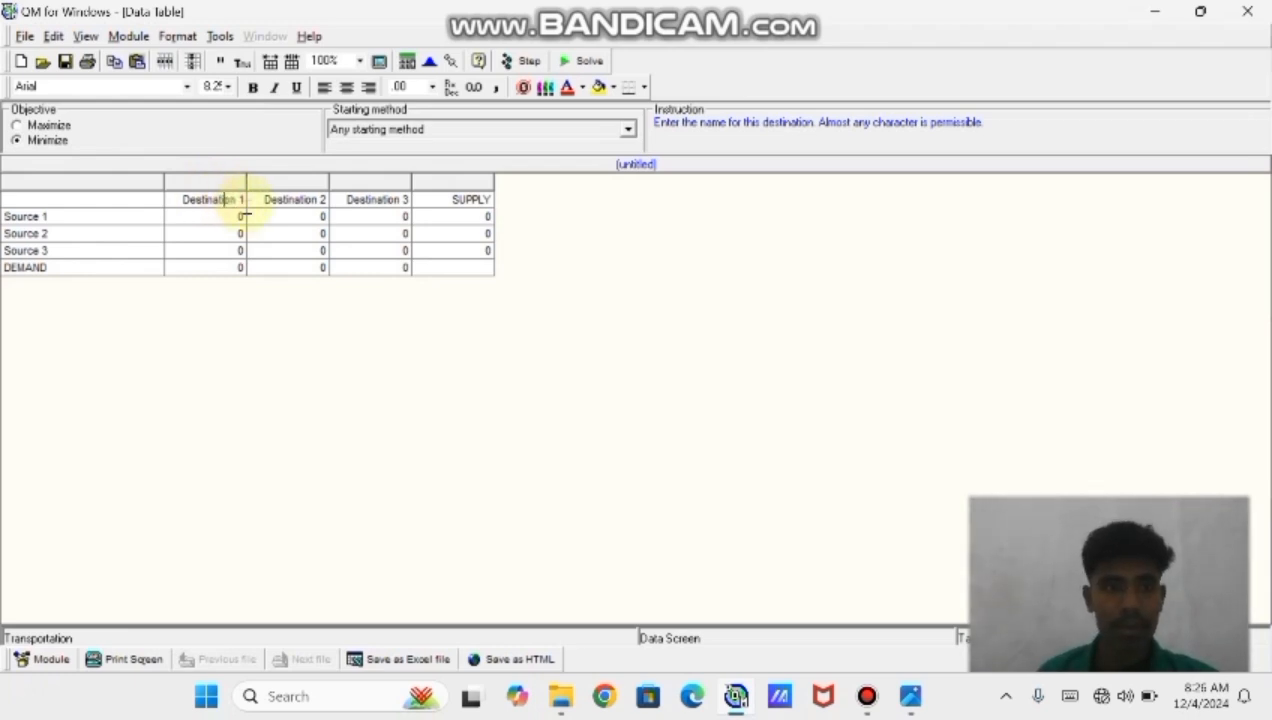
{"action": "key", "text": "BackSpace"}
{"action": "key", "text": "BackSpace"}
{"action": "key", "text": "BackSpace"}
{"action": "key", "text": "BackSpace"}
{"action": "key", "text": "BackSpace"}
{"action": "key", "text": "BackSpace"}
{"action": "key", "text": "BackSpace"}
{"action": "key", "text": "BackSpace"}
{"action": "key", "text": "BackSpace"}
{"action": "key", "text": "BackSpace"}
{"action": "key", "text": "BackSpace"}
{"action": "key", "text": "BackSpace"}
{"action": "key", "text": "BackSpace"}
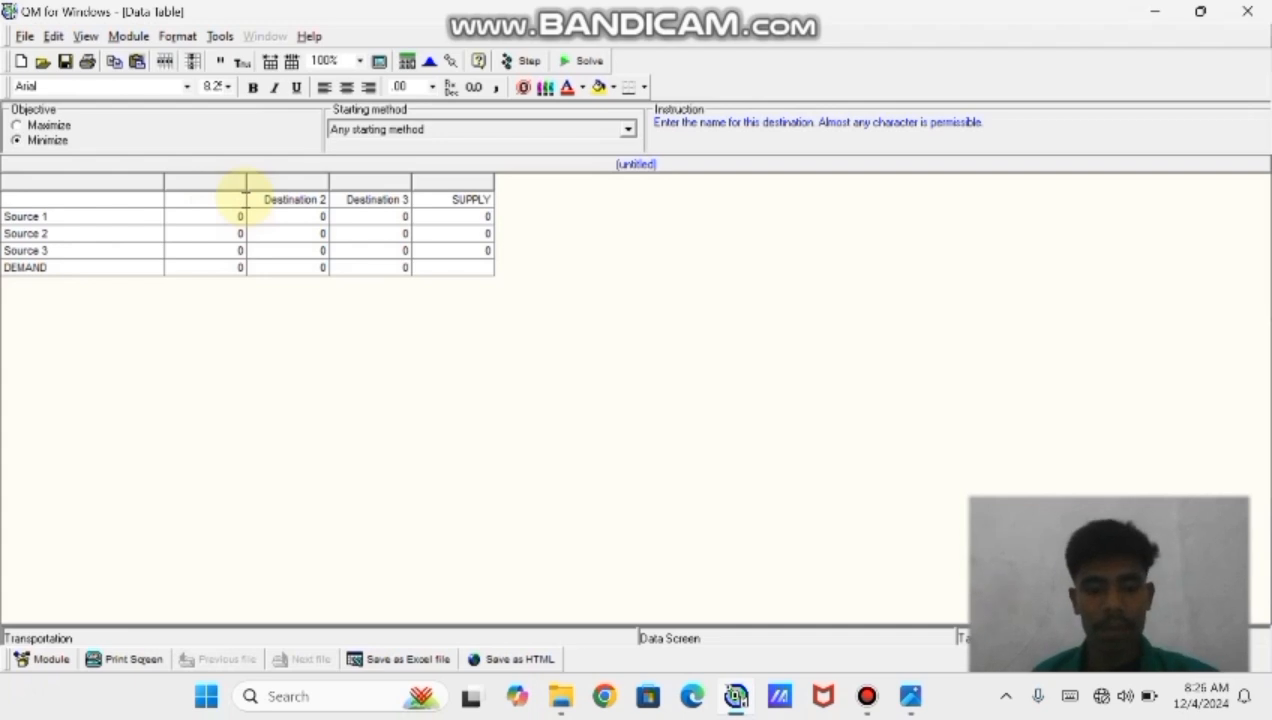
{"action": "type", "text": "A"}
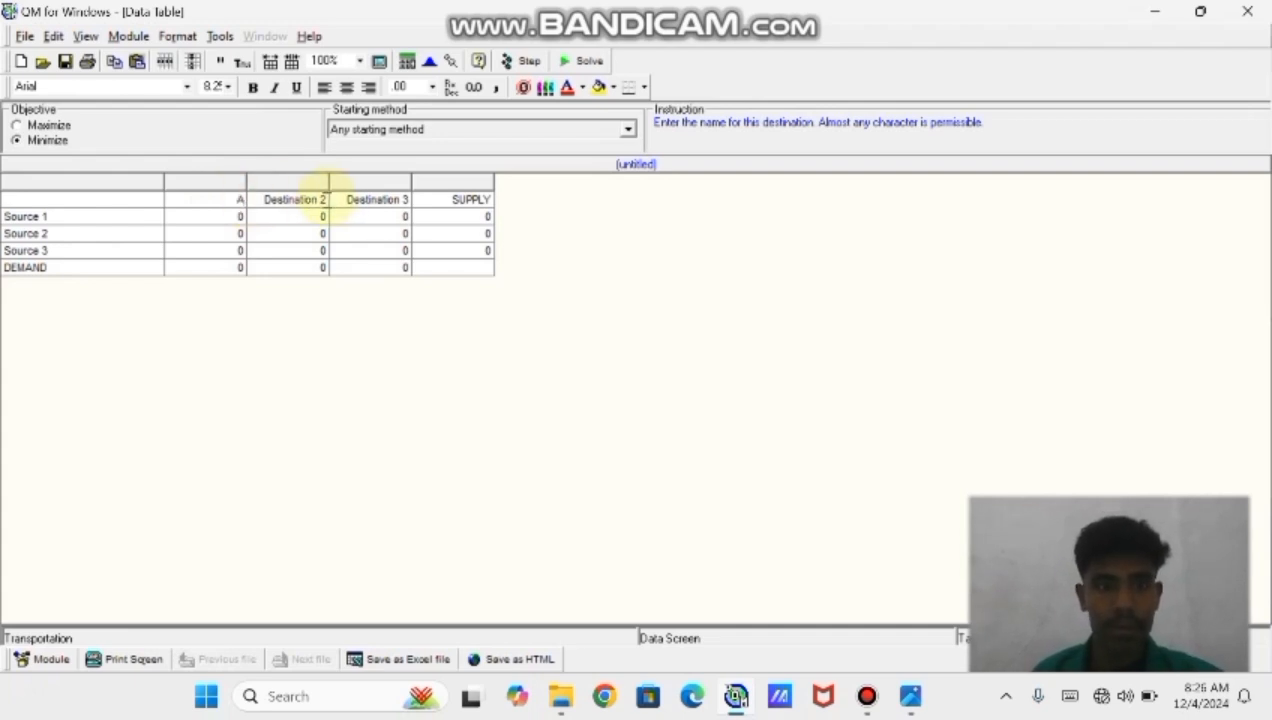
{"action": "left_click", "coordinate": [300, 199]}
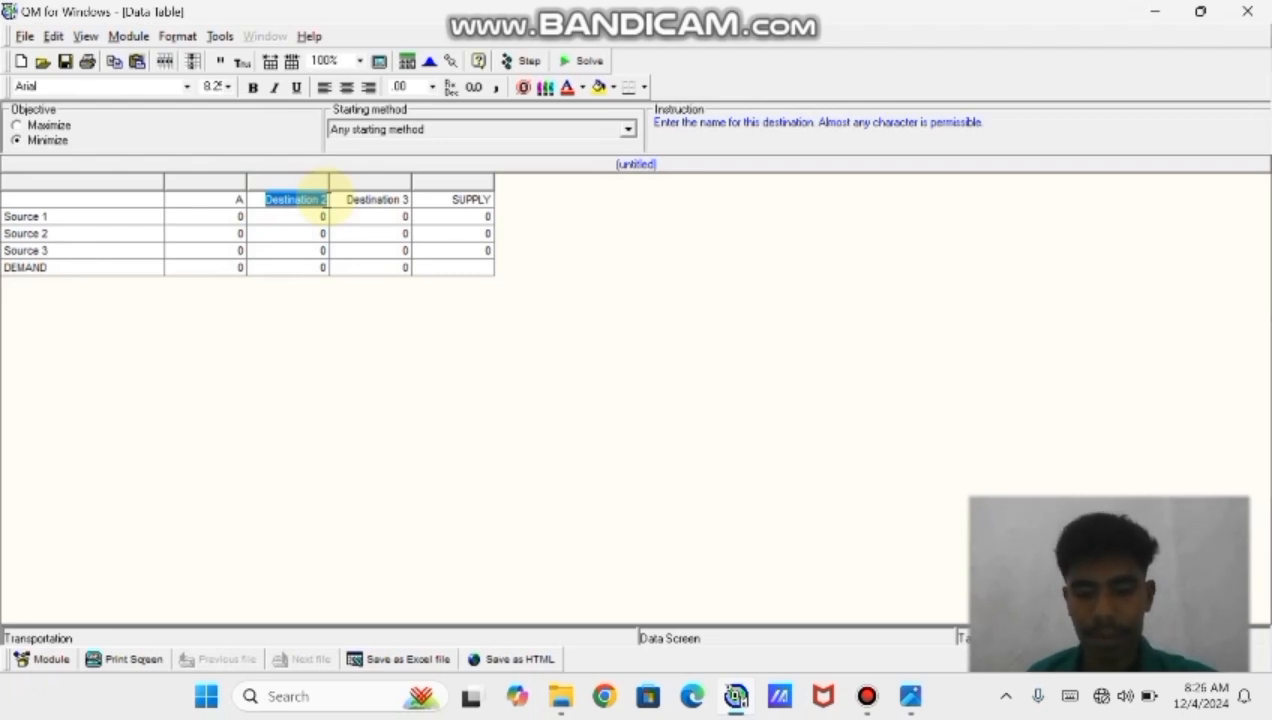
{"action": "type", "text": "B"}
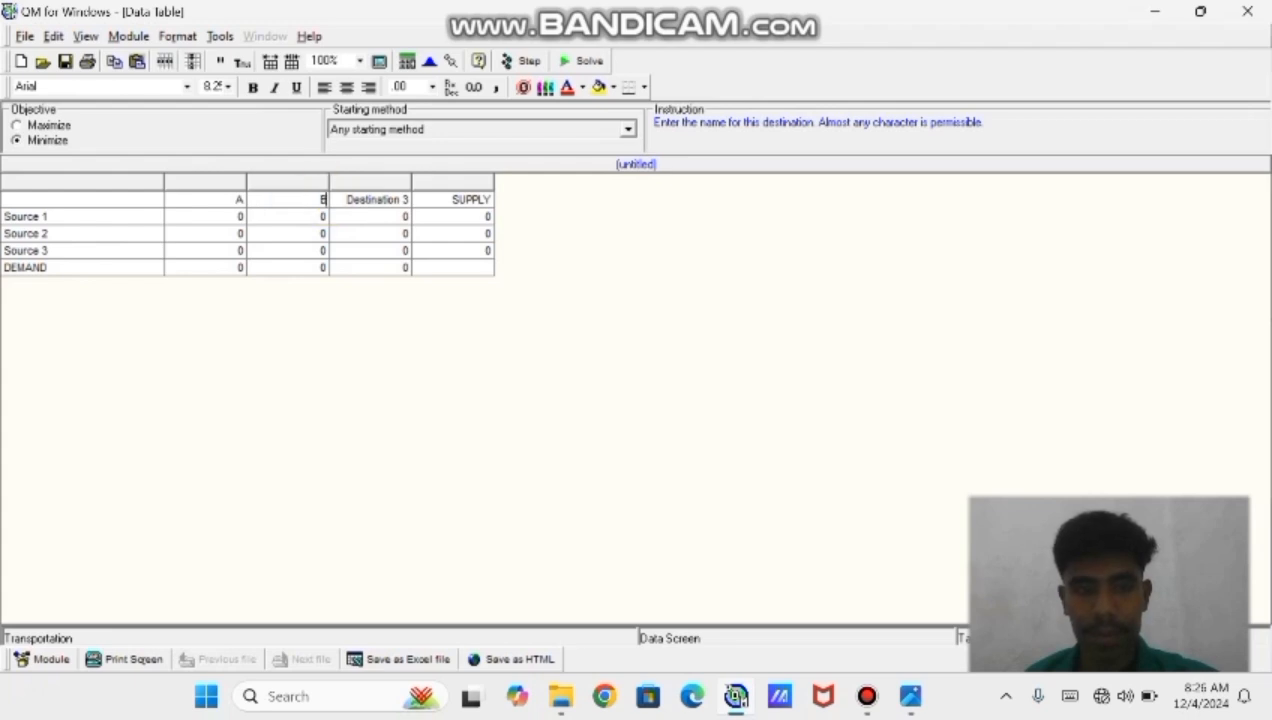
{"action": "key", "text": "Tab"}
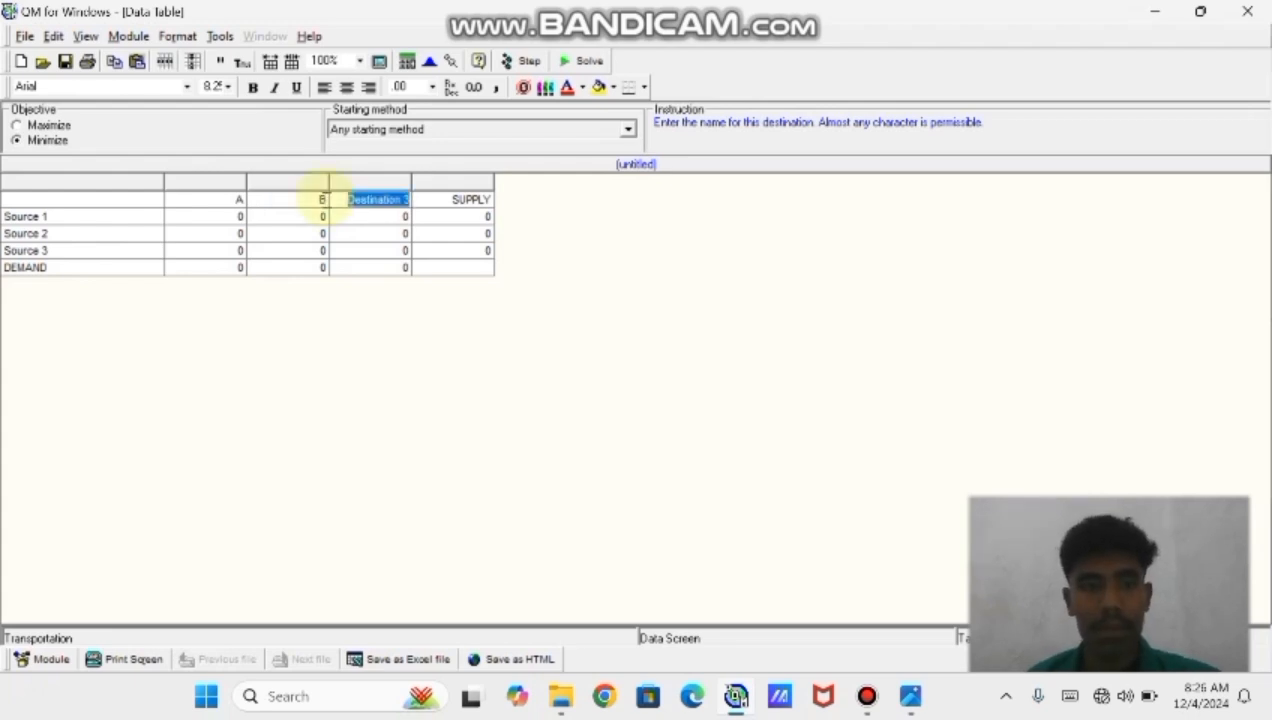
{"action": "type", "text": "C"}
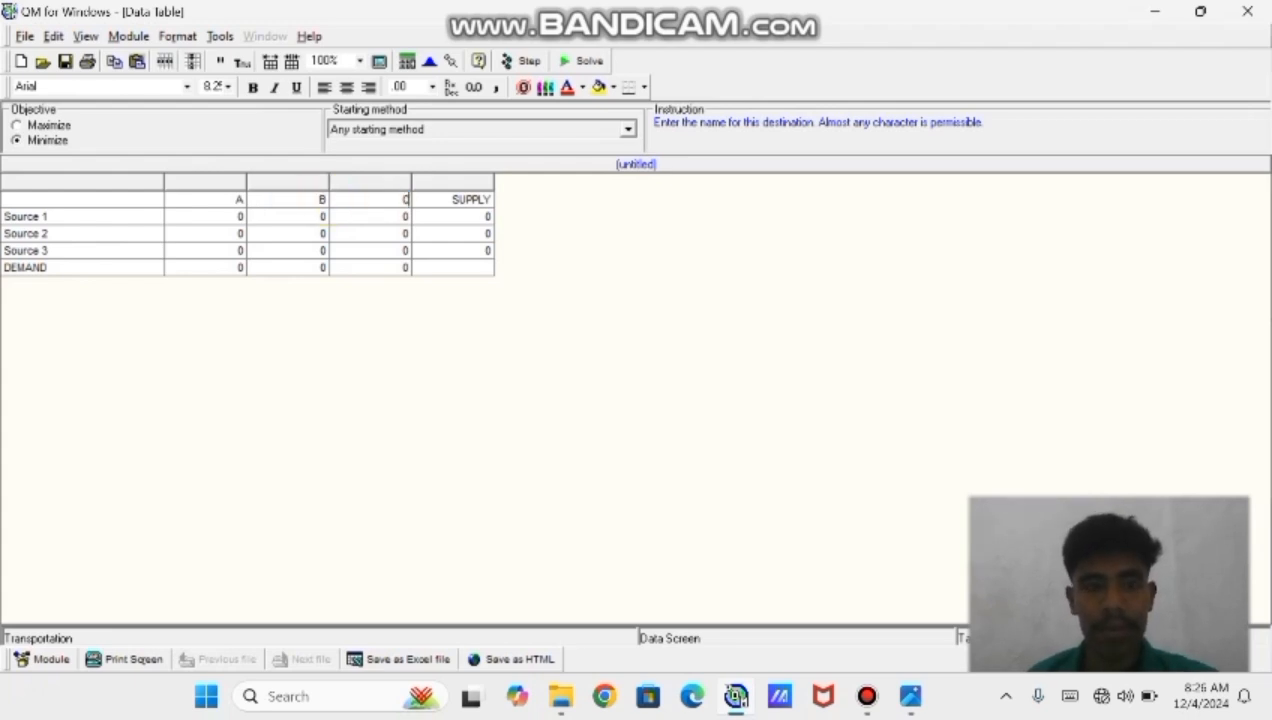
Rename the three source rows as W, X and Y
{"action": "left_click", "coordinate": [80, 221]}
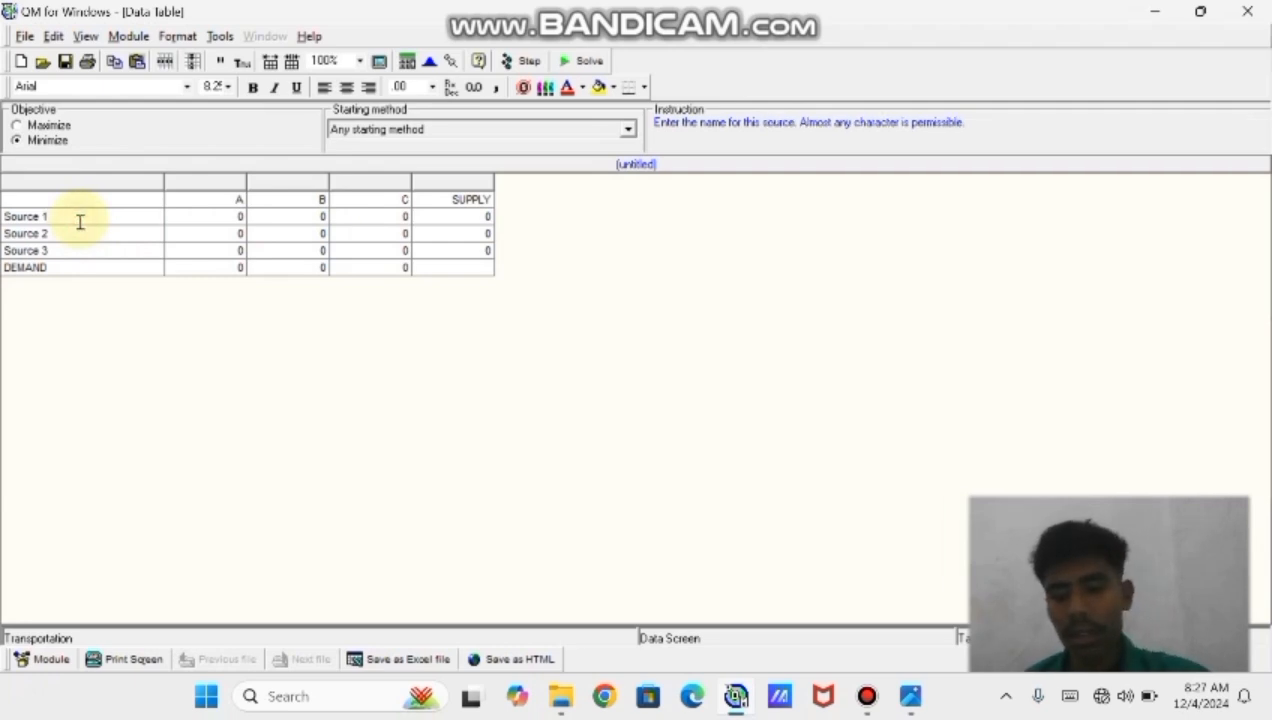
{"action": "key", "text": "BackSpace"}
{"action": "key", "text": "BackSpace"}
{"action": "key", "text": "BackSpace"}
{"action": "key", "text": "BackSpace"}
{"action": "key", "text": "BackSpace"}
{"action": "key", "text": "BackSpace"}
{"action": "key", "text": "BackSpace"}
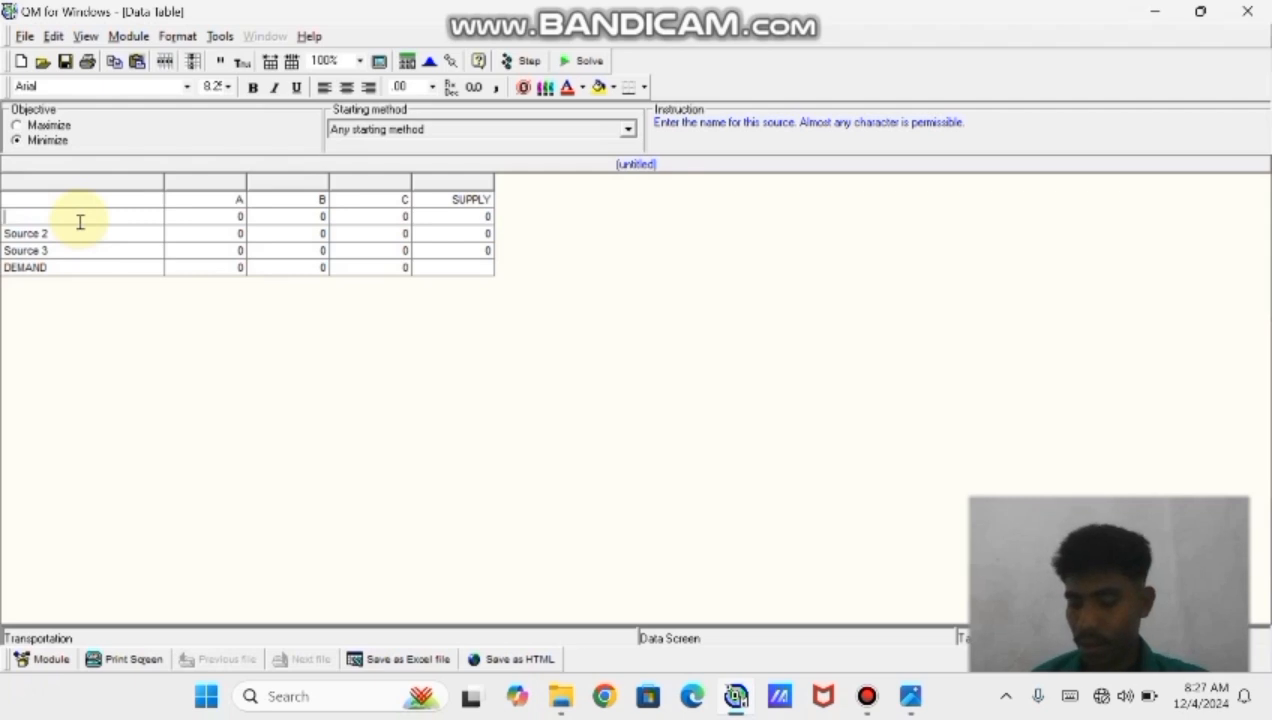
{"action": "type", "text": "W"}
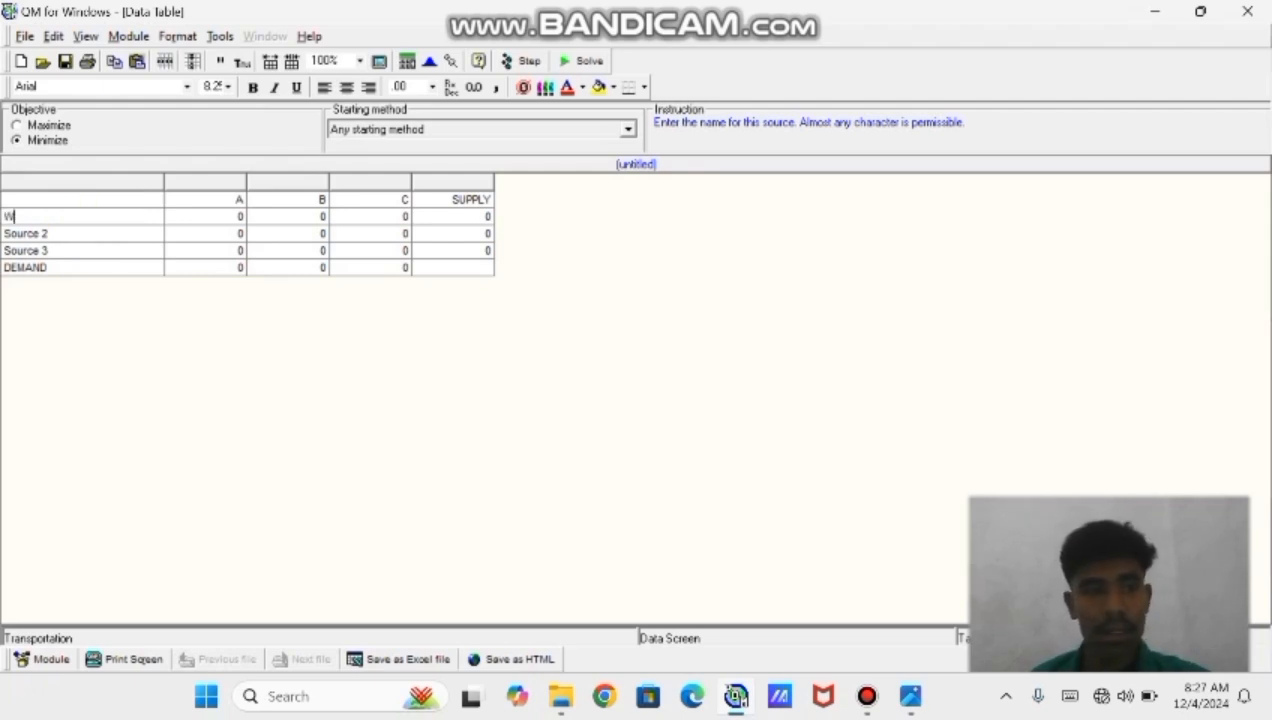
{"action": "key", "text": "Return"}
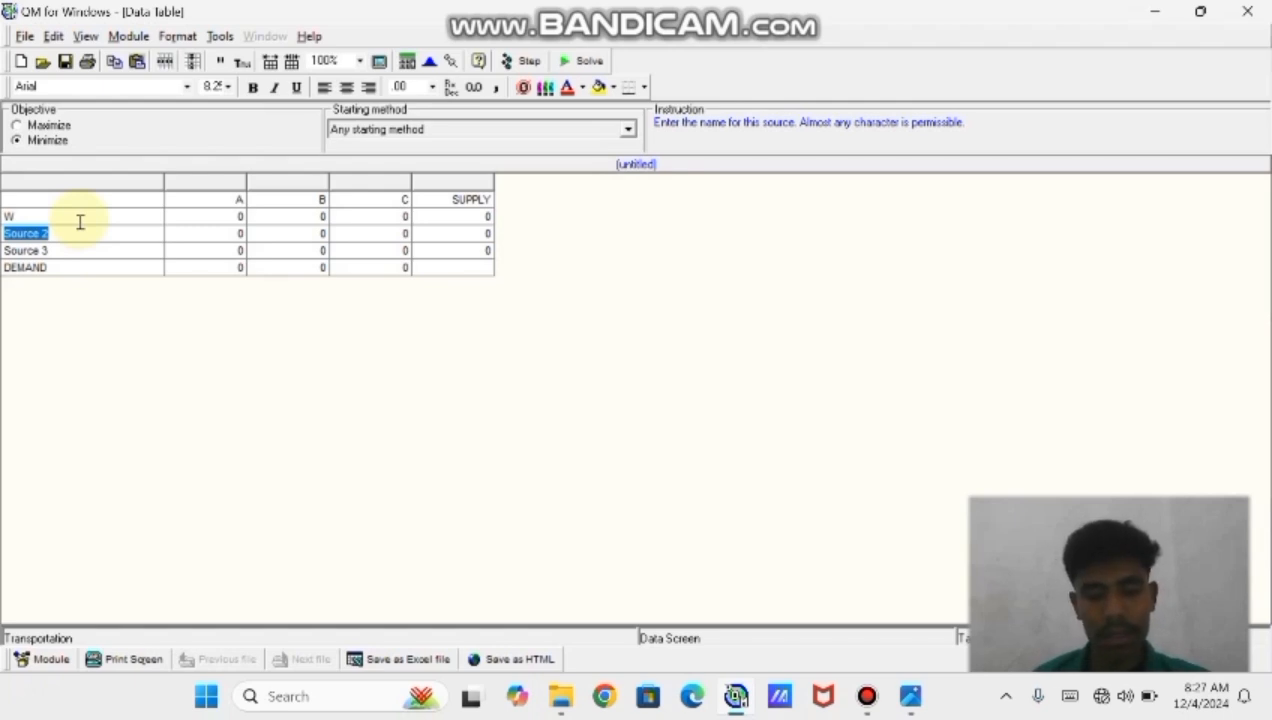
{"action": "type", "text": "X"}
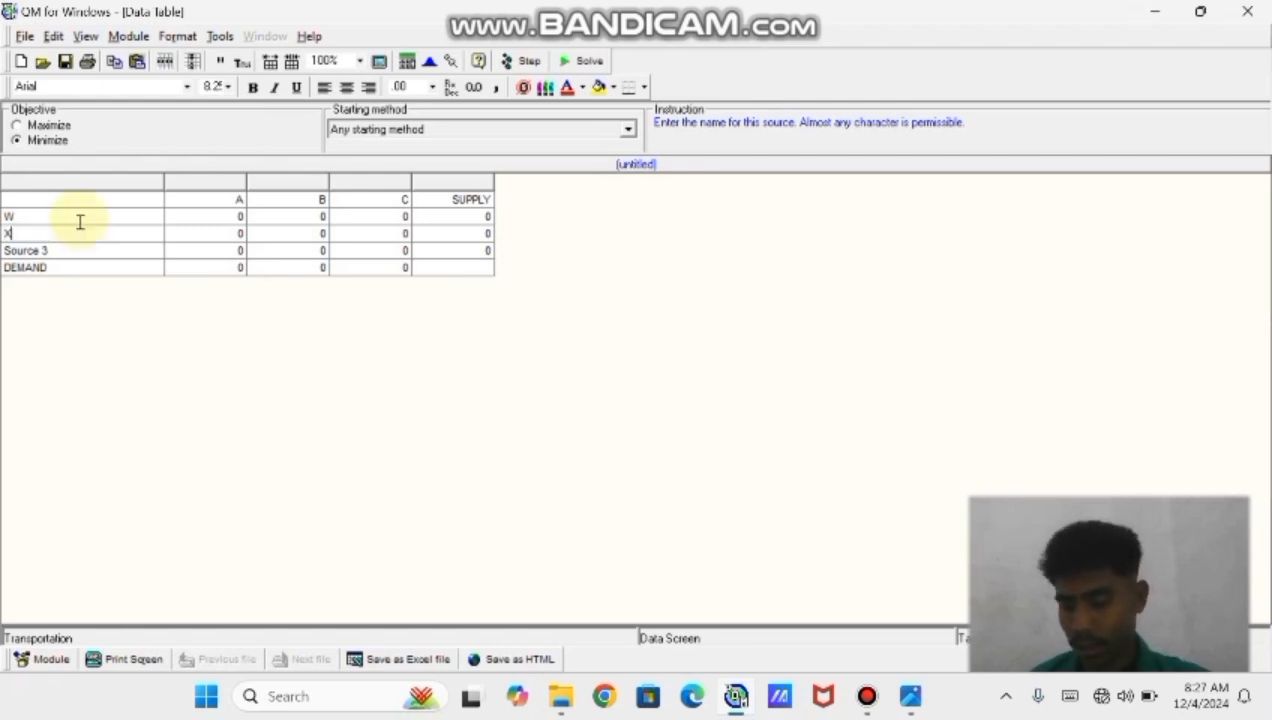
{"action": "key", "text": "Return"}
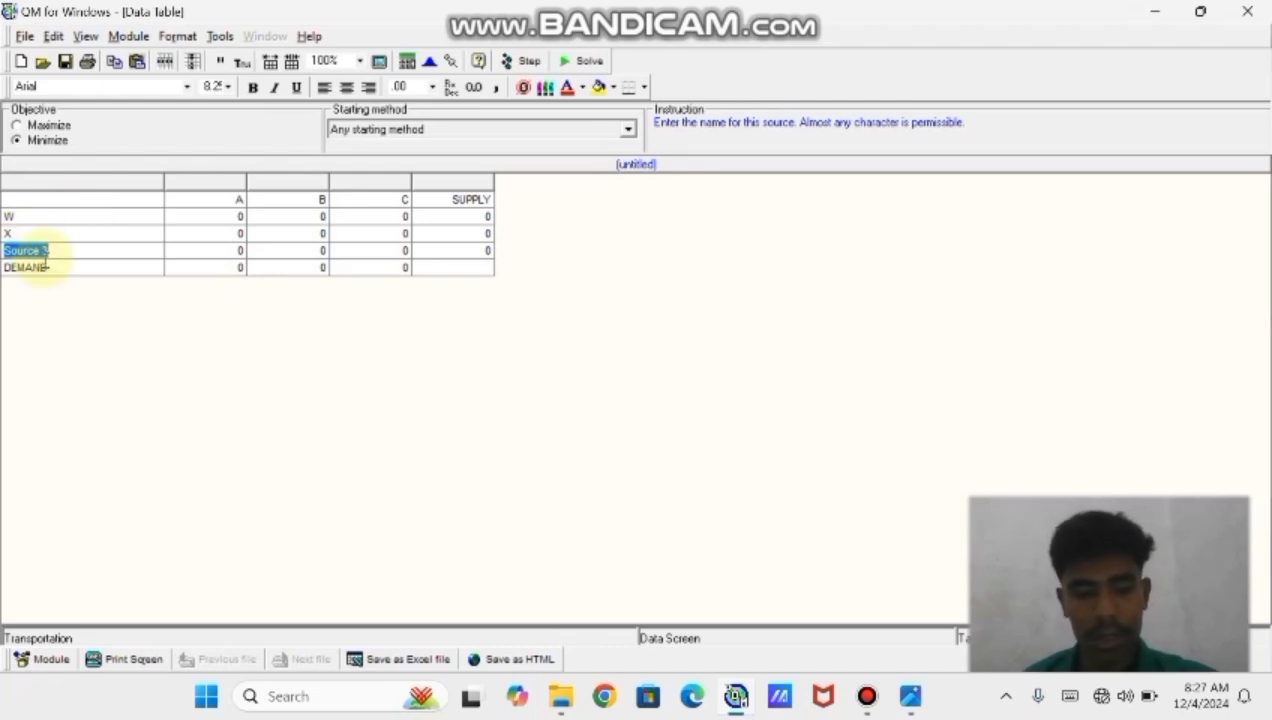
{"action": "type", "text": "Y"}
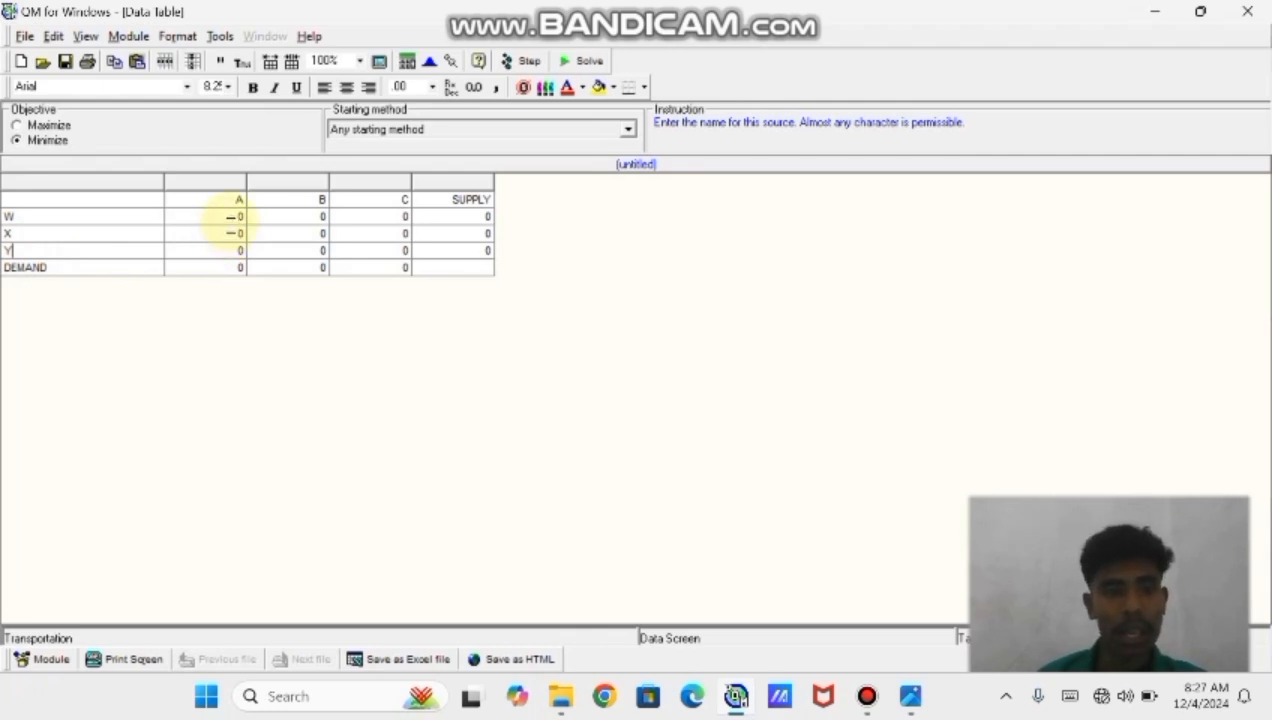
Enter the shipping costs from source W: 8 to A, 4 to B and 7 to C
{"action": "left_click", "coordinate": [240, 216]}
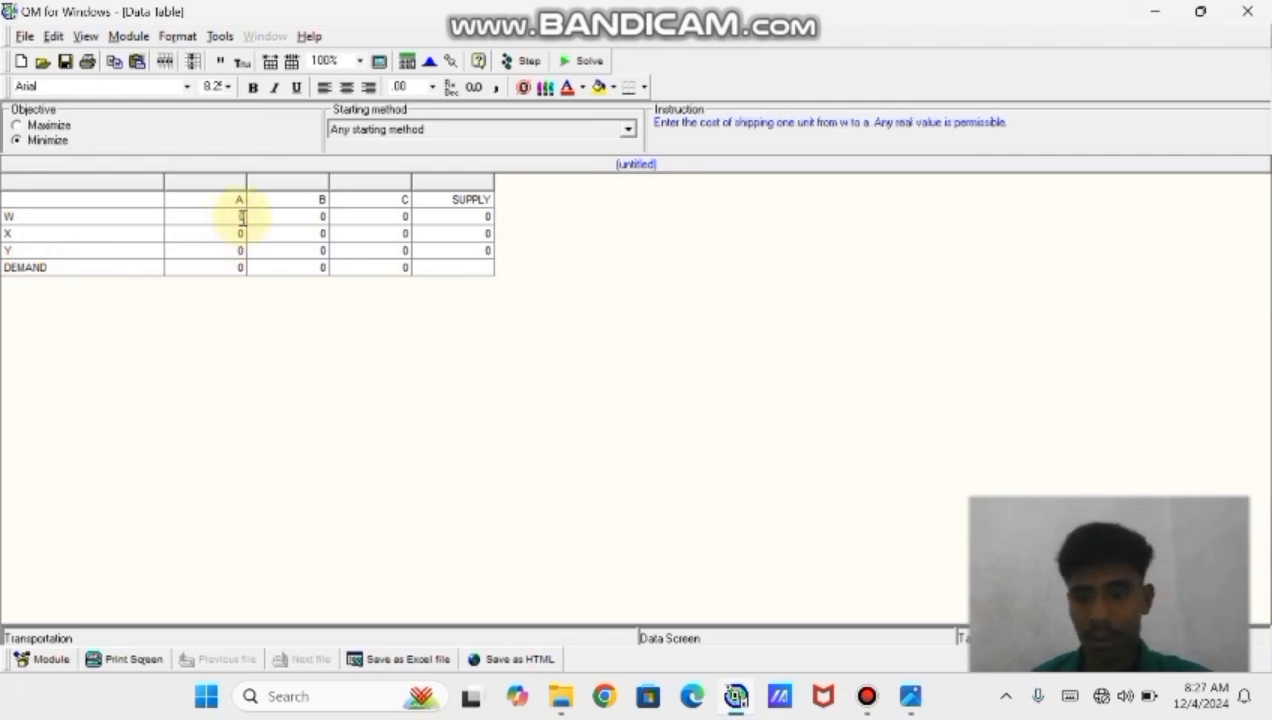
{"action": "key", "text": "BackSpace"}
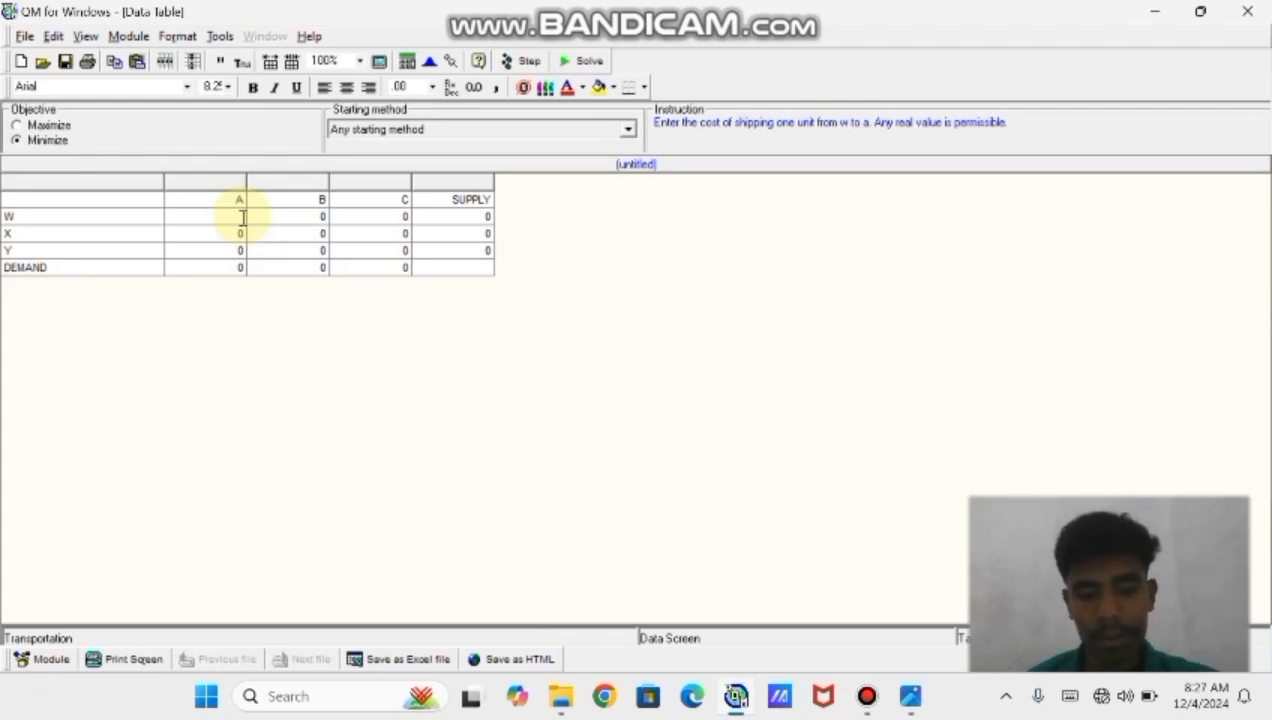
{"action": "left_click", "coordinate": [242, 217]}
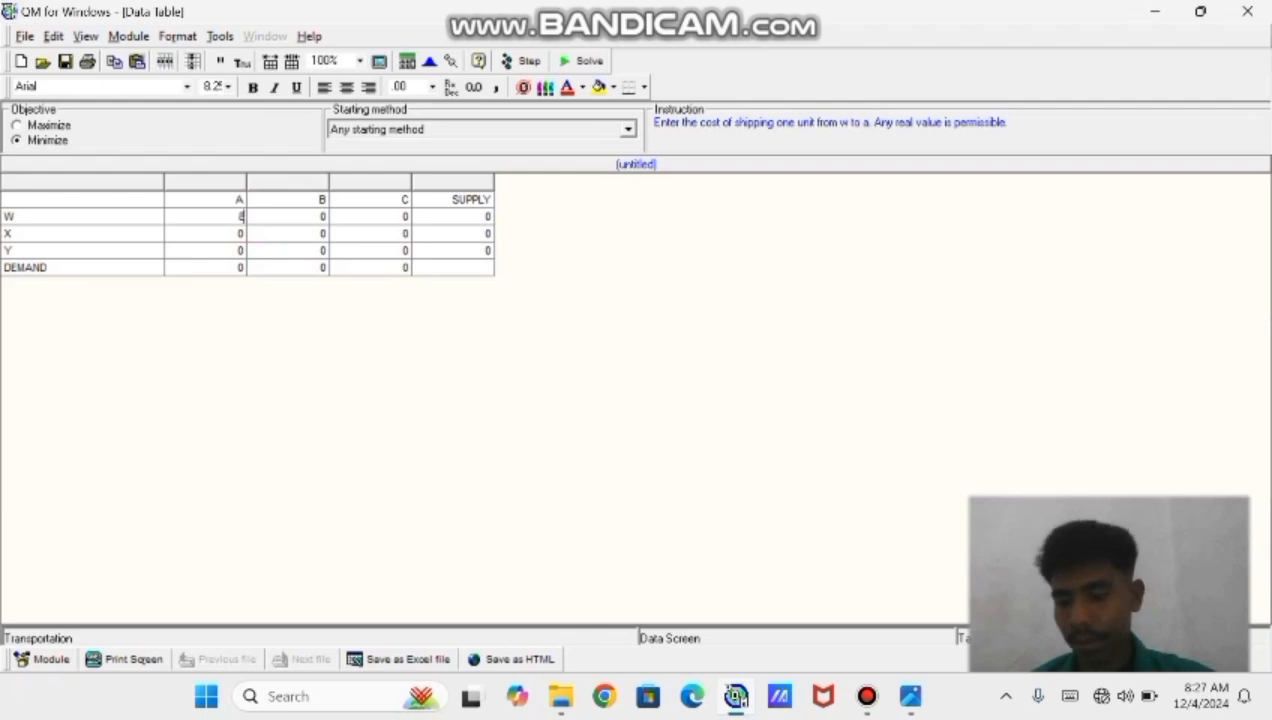
{"action": "key", "text": "Tab"}
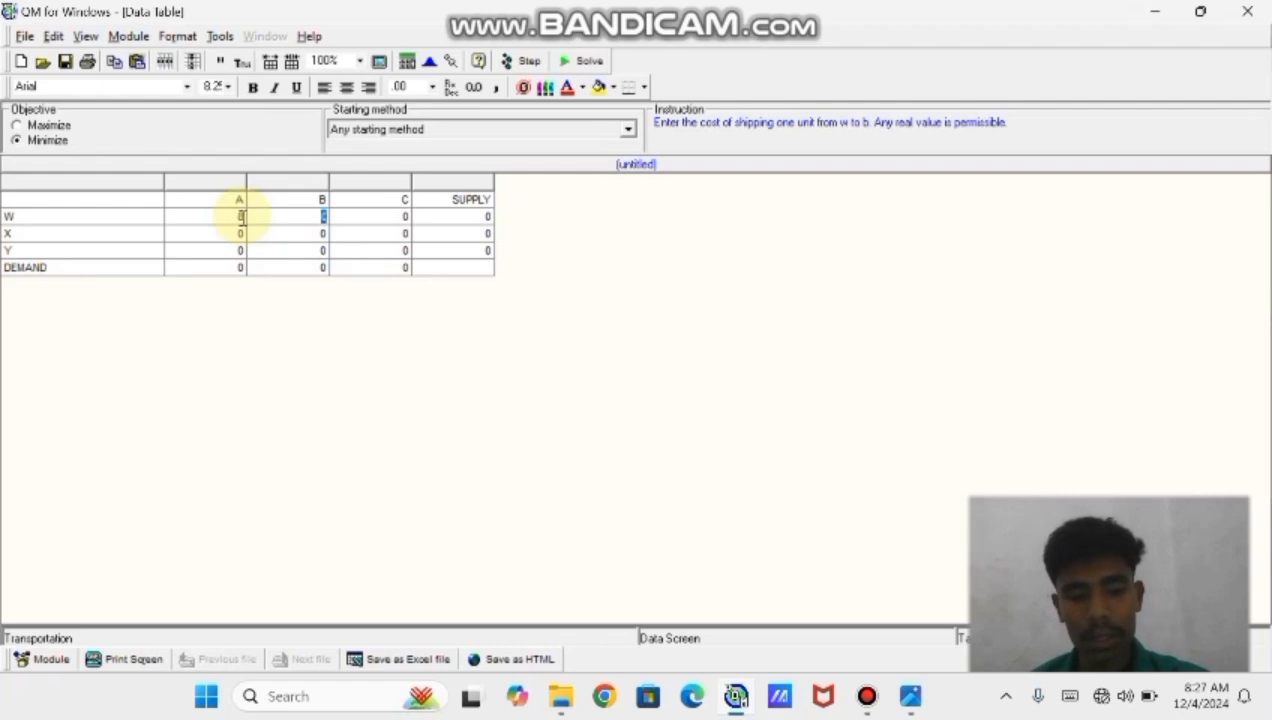
{"action": "type", "text": "4"}
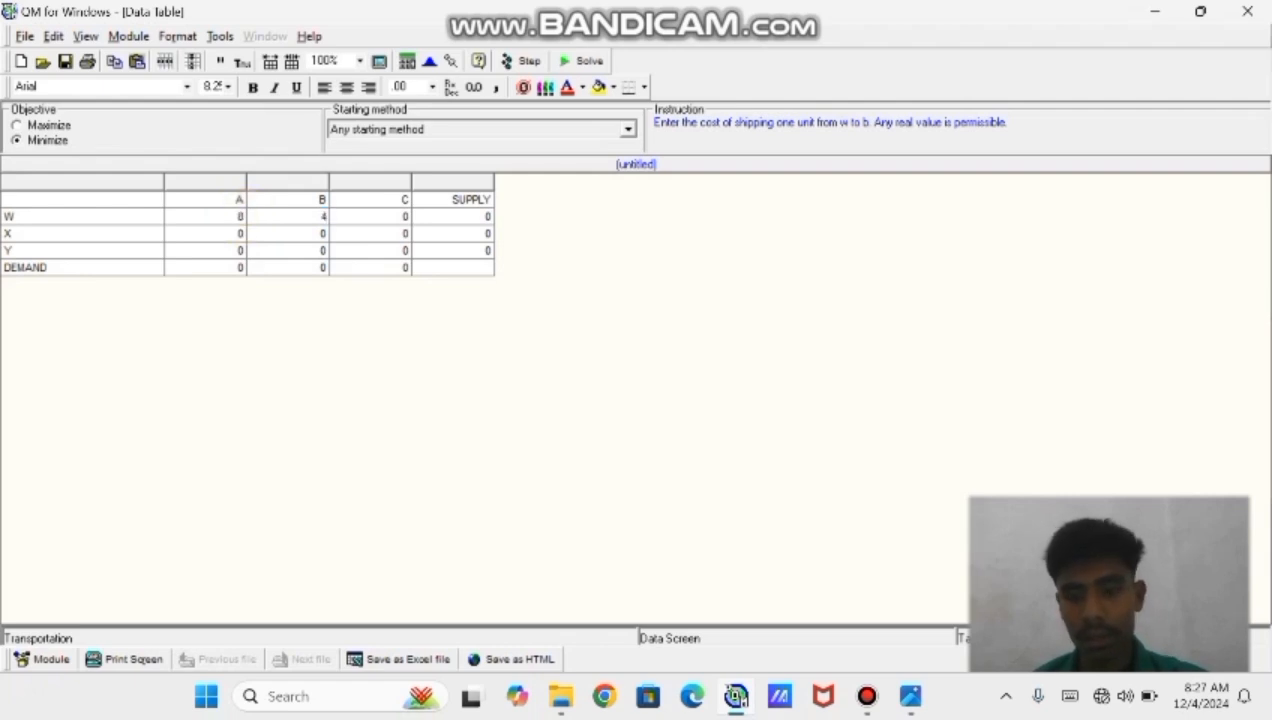
{"action": "key", "text": "Return"}
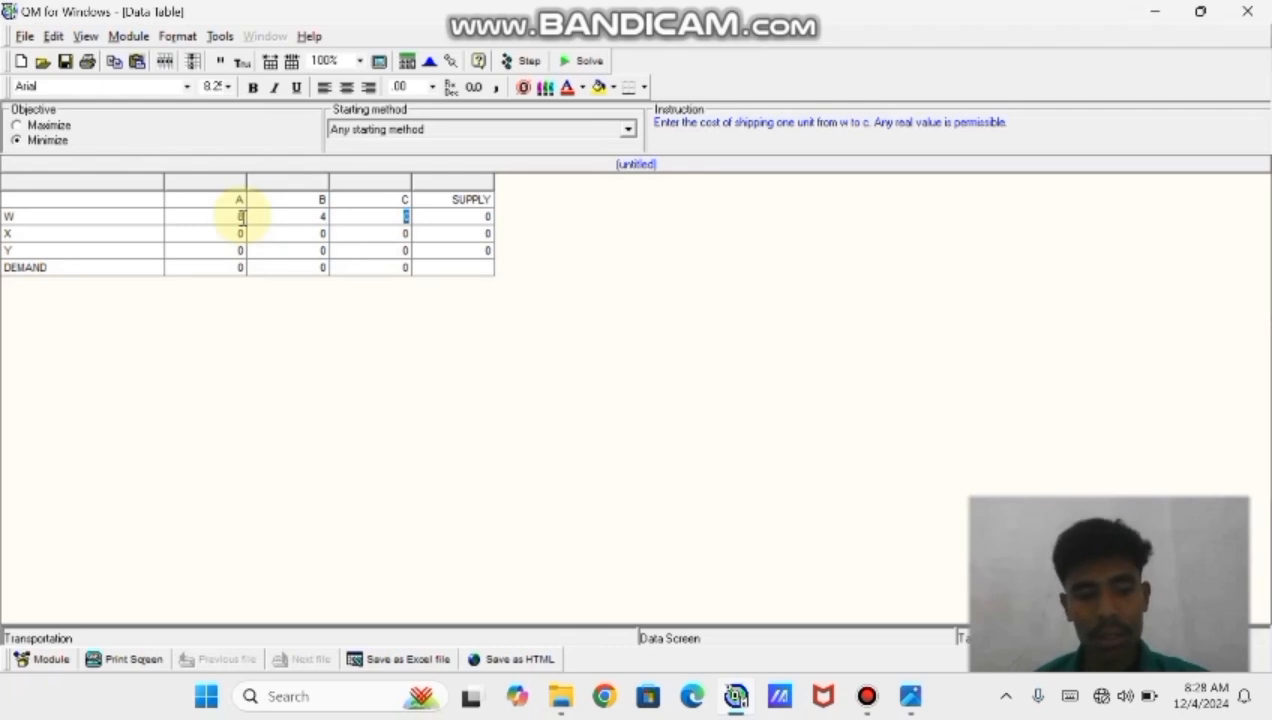
{"action": "type", "text": "7"}
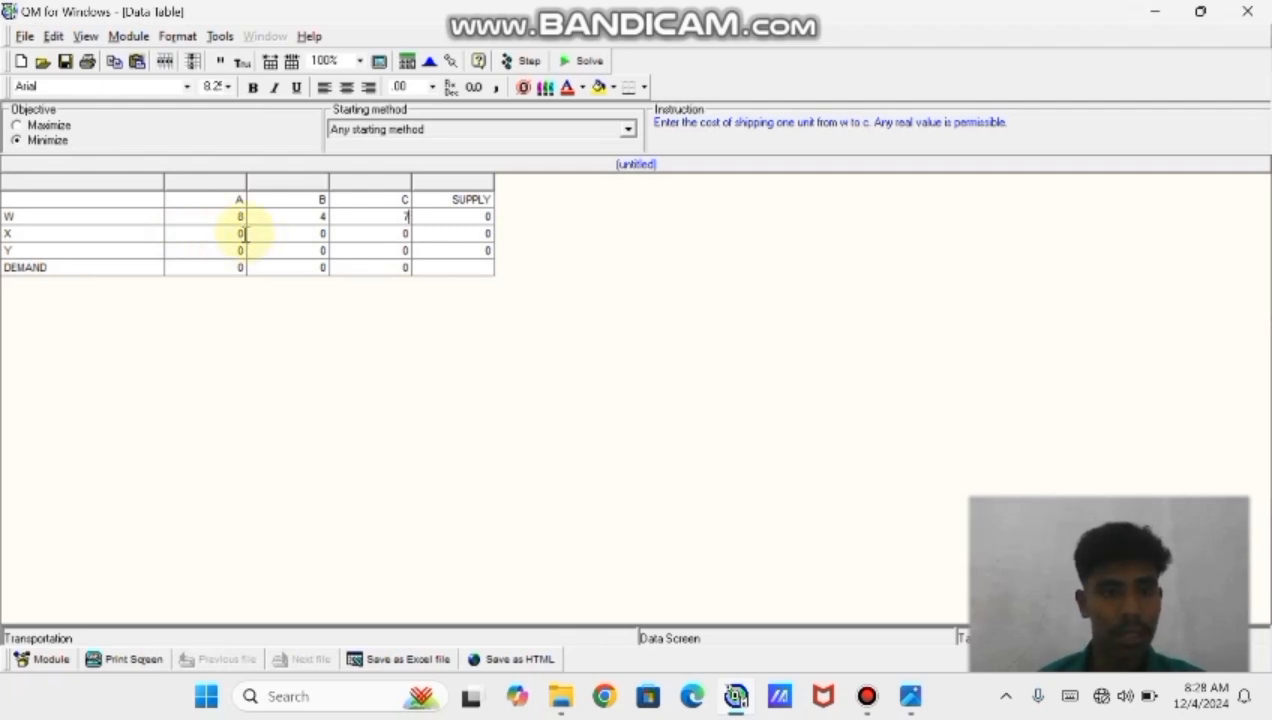
Enter the shipping costs from source X: 24 to A, 15 to B and 16 to C
{"action": "left_click", "coordinate": [248, 234]}
{"action": "key", "text": "BackSpace"}
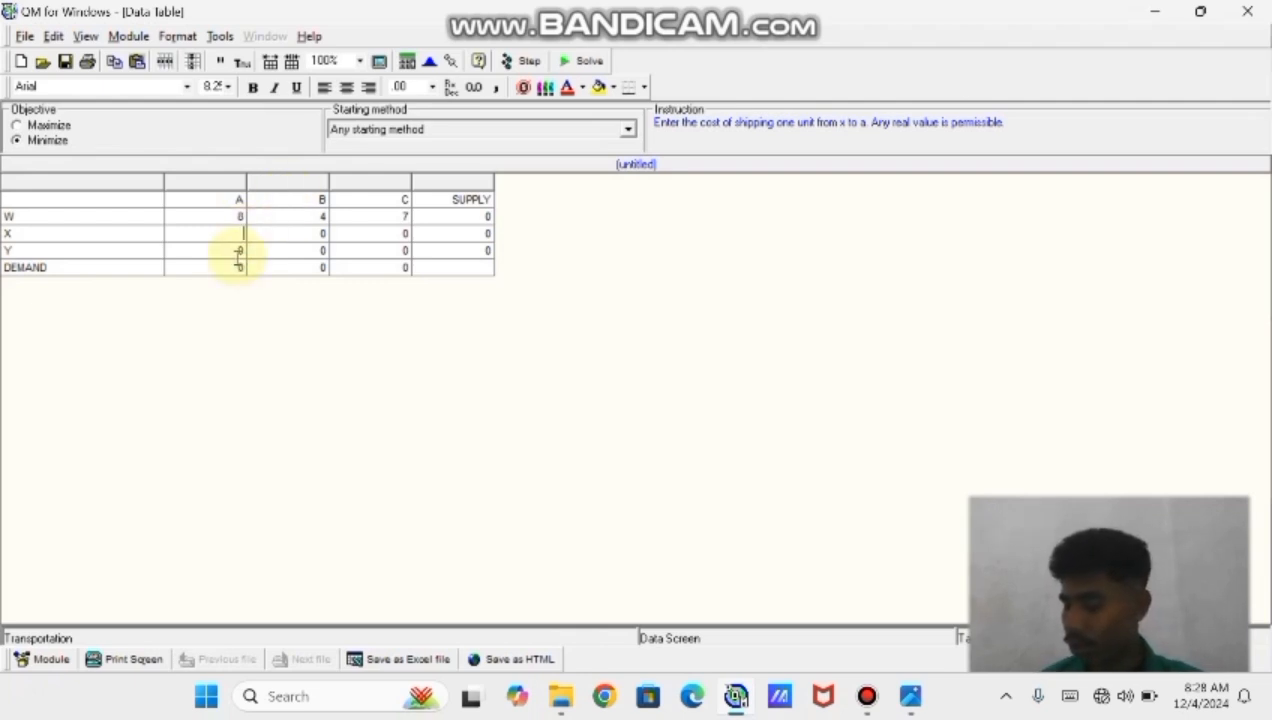
{"action": "type", "text": "24"}
{"action": "key", "text": "Tab"}
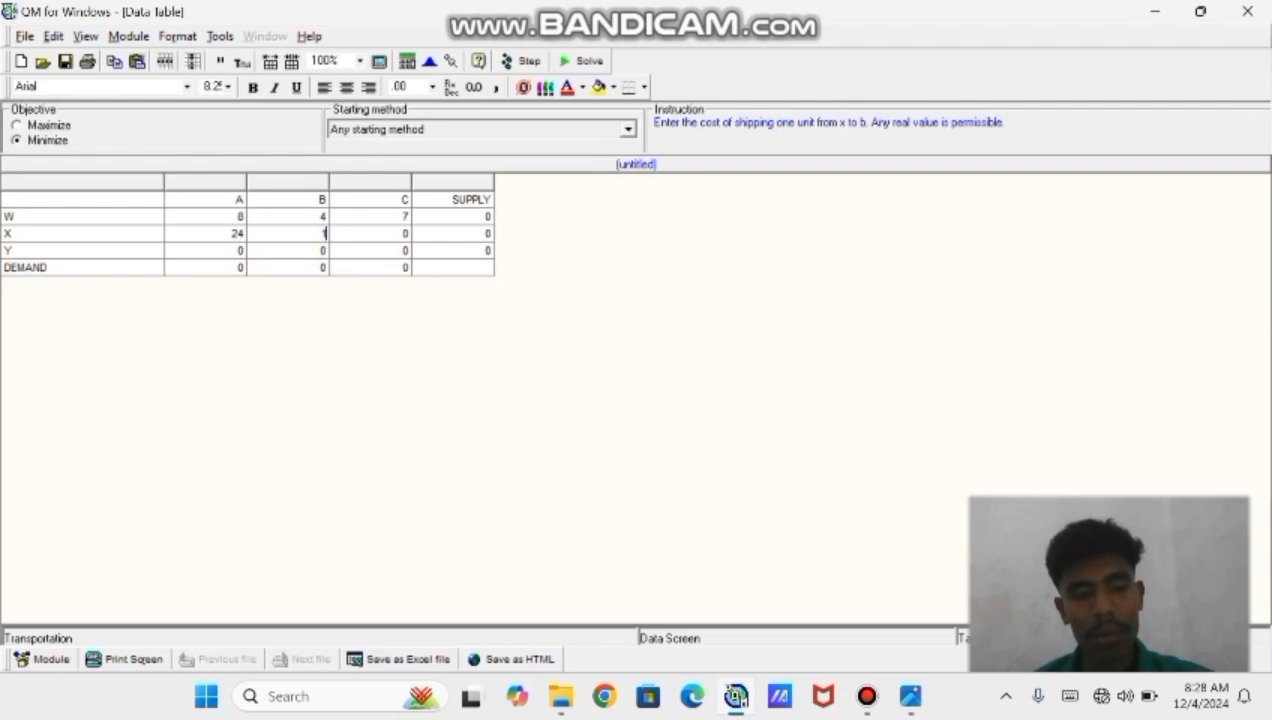
{"action": "type", "text": "15"}
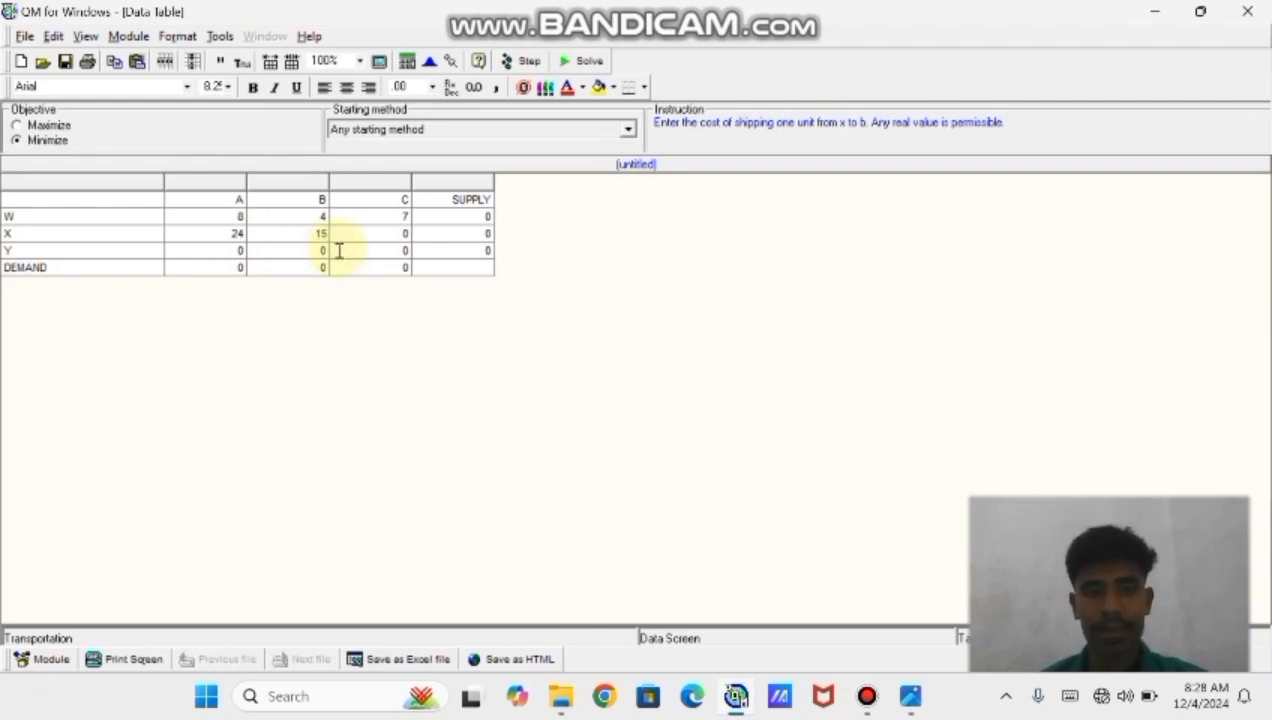
{"action": "key", "text": "Tab"}
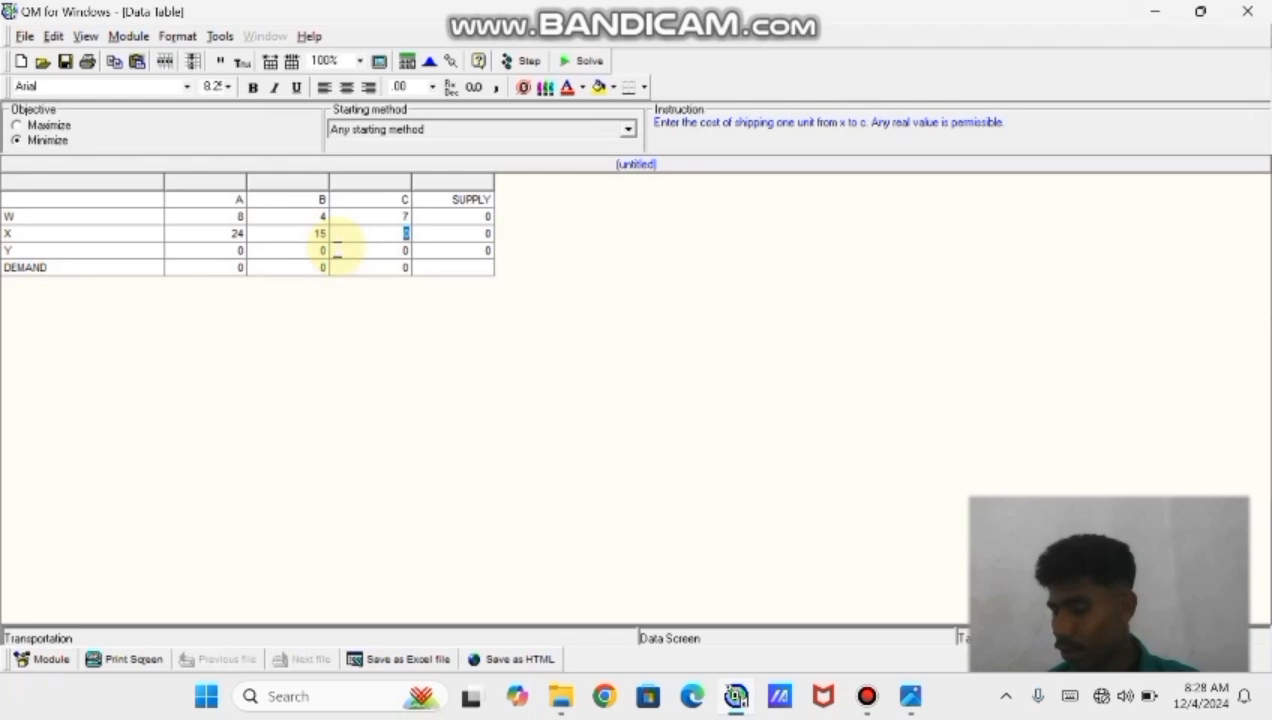
{"action": "type", "text": "16"}
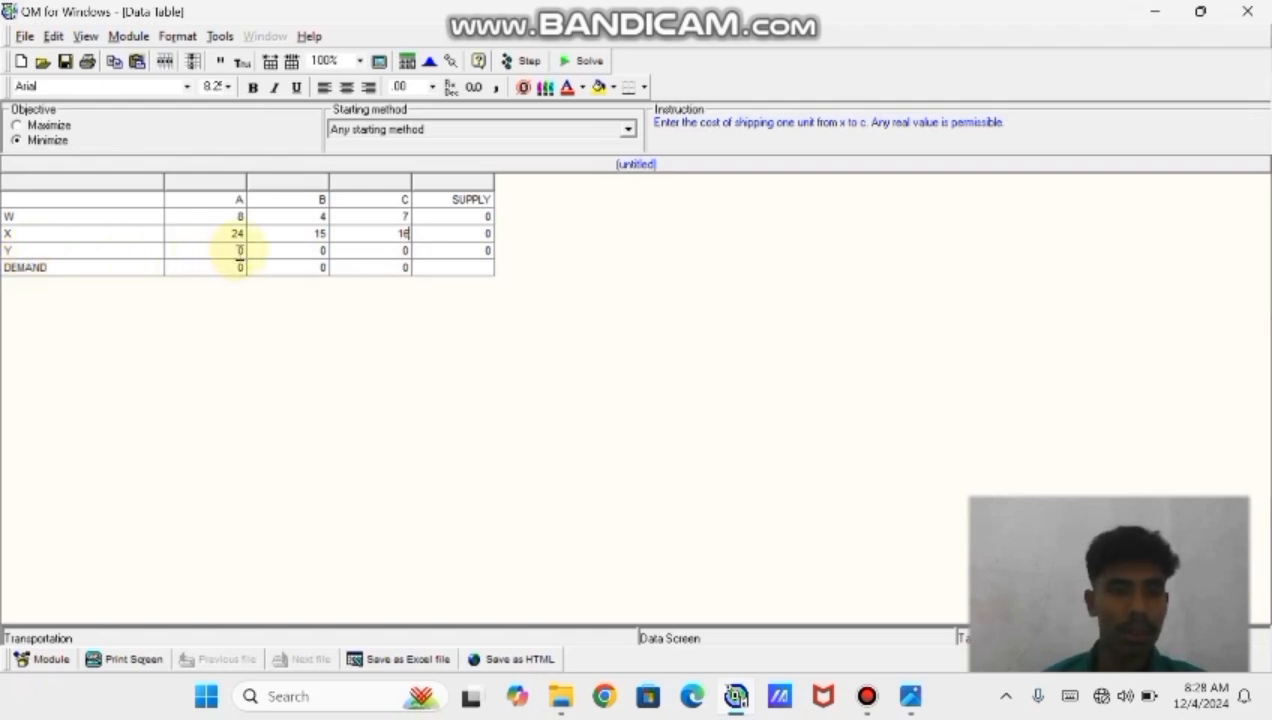
Enter the shipping costs from source Y: 16 to A, 9 to B and 24 to C
{"action": "left_click", "coordinate": [240, 250]}
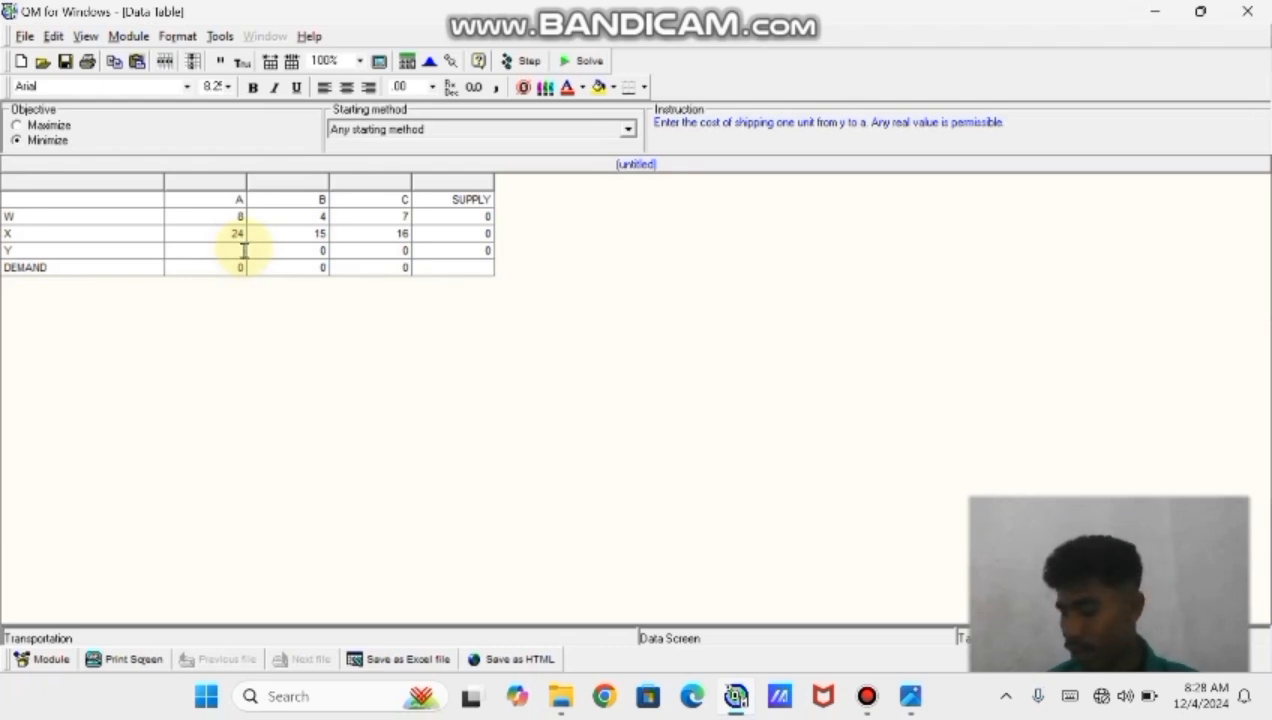
{"action": "type", "text": "18"}
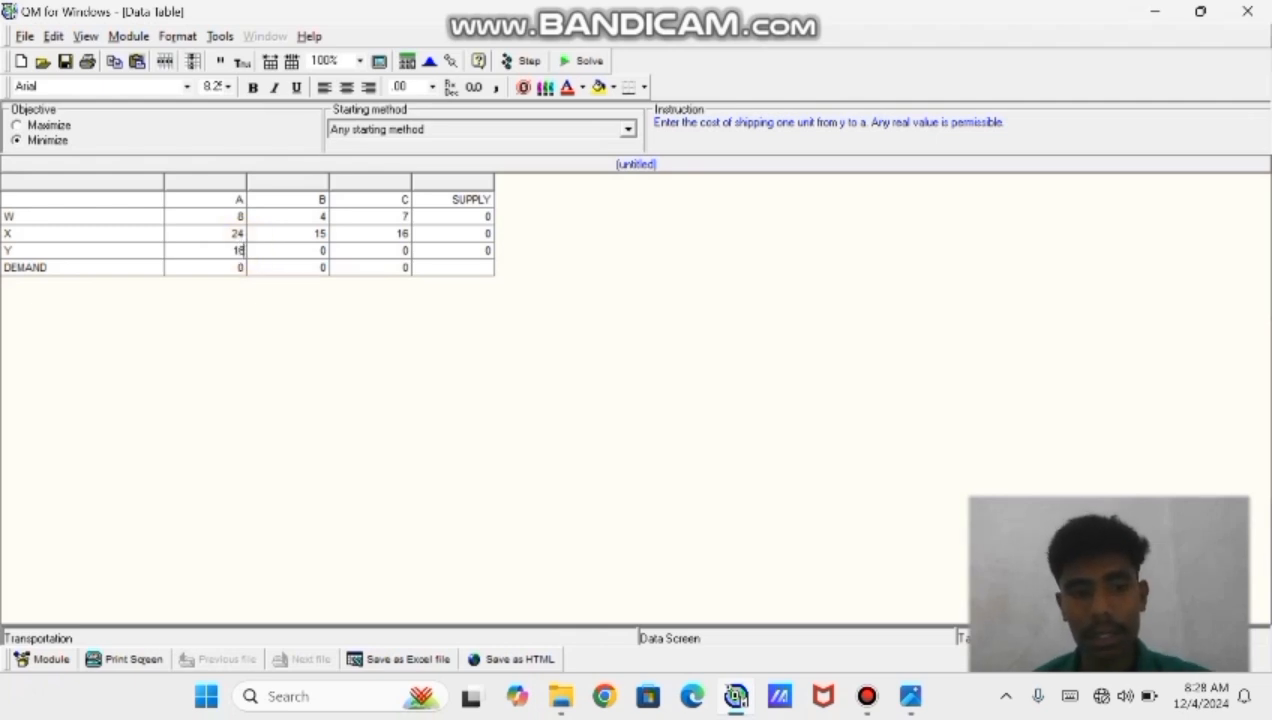
{"action": "key", "text": "Tab"}
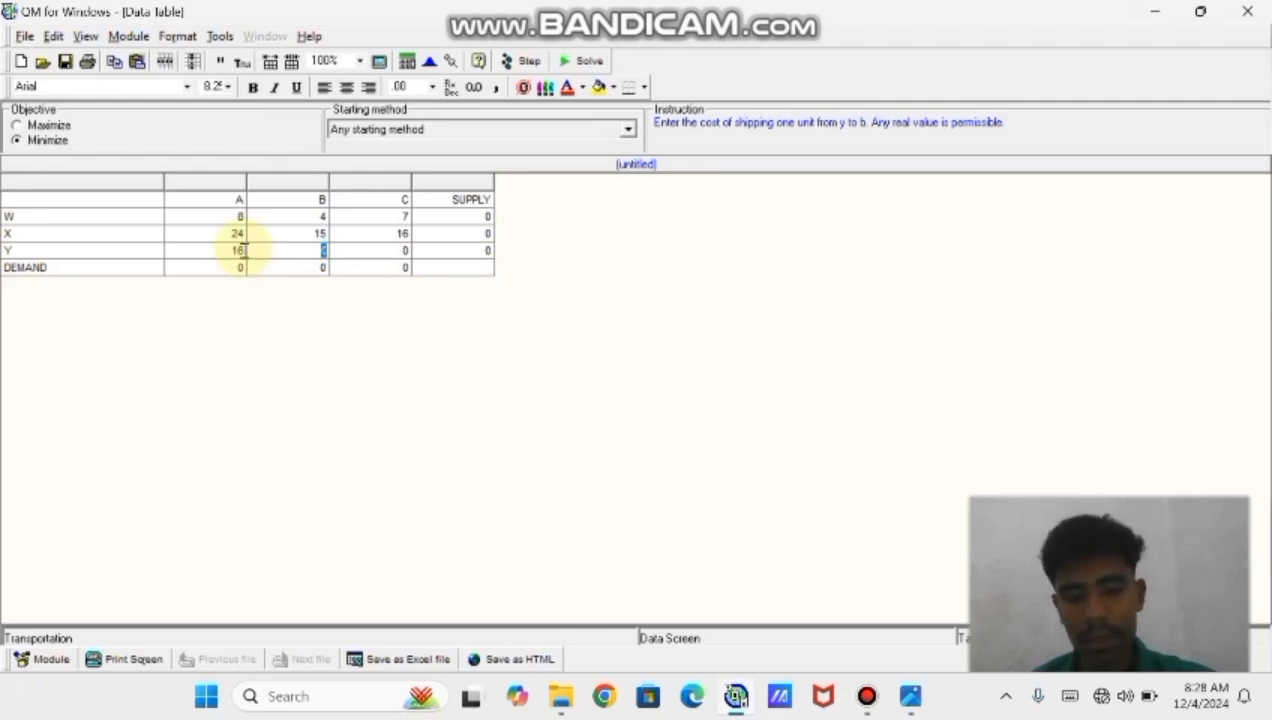
{"action": "type", "text": "9"}
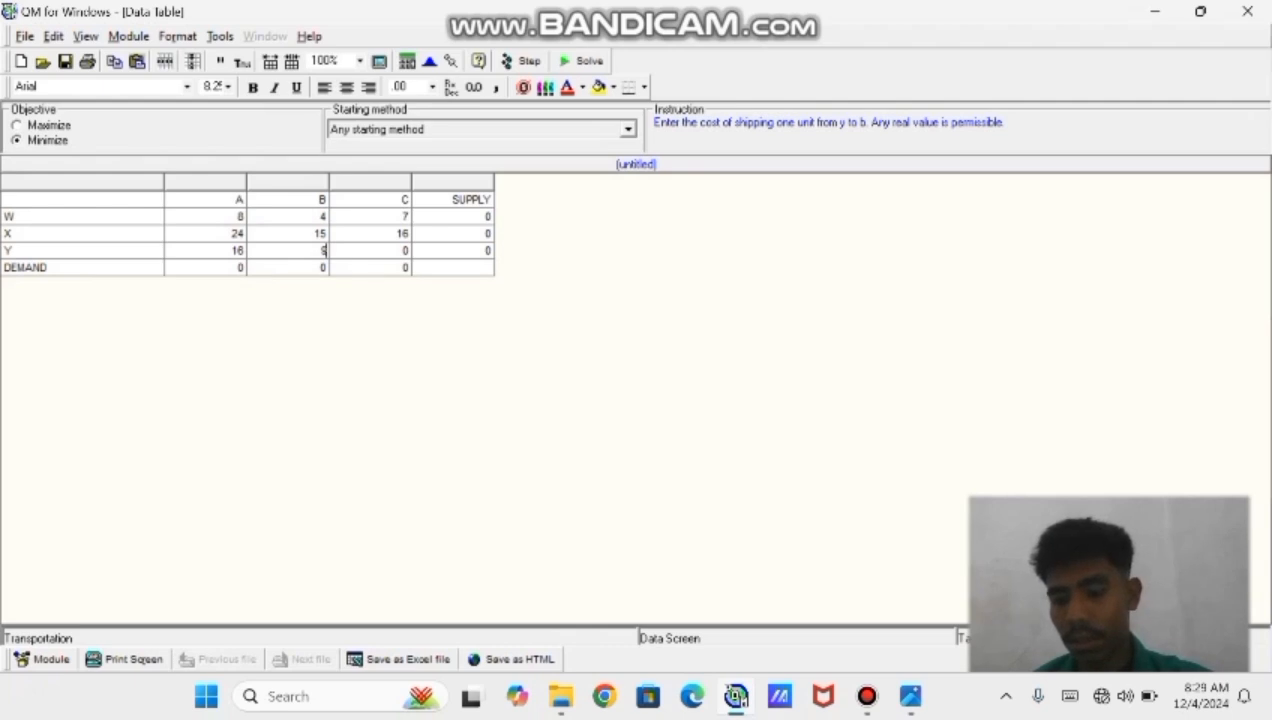
{"action": "key", "text": "Tab"}
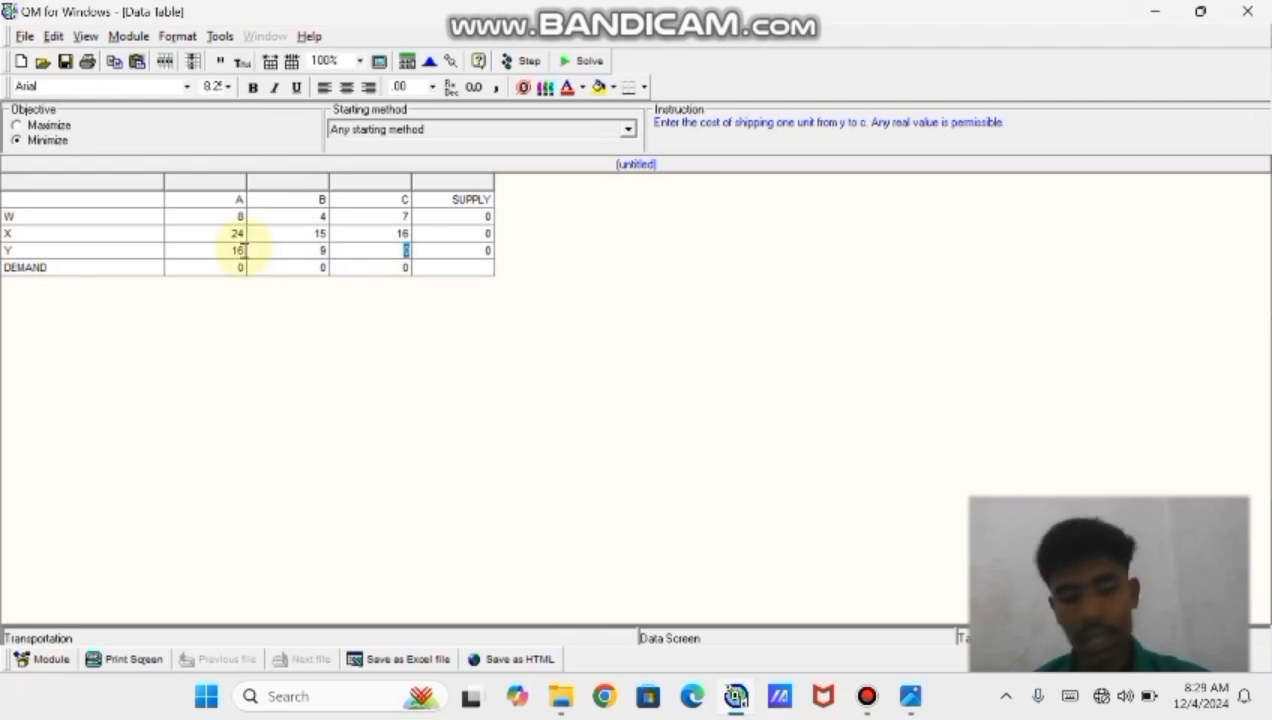
{"action": "type", "text": "24"}
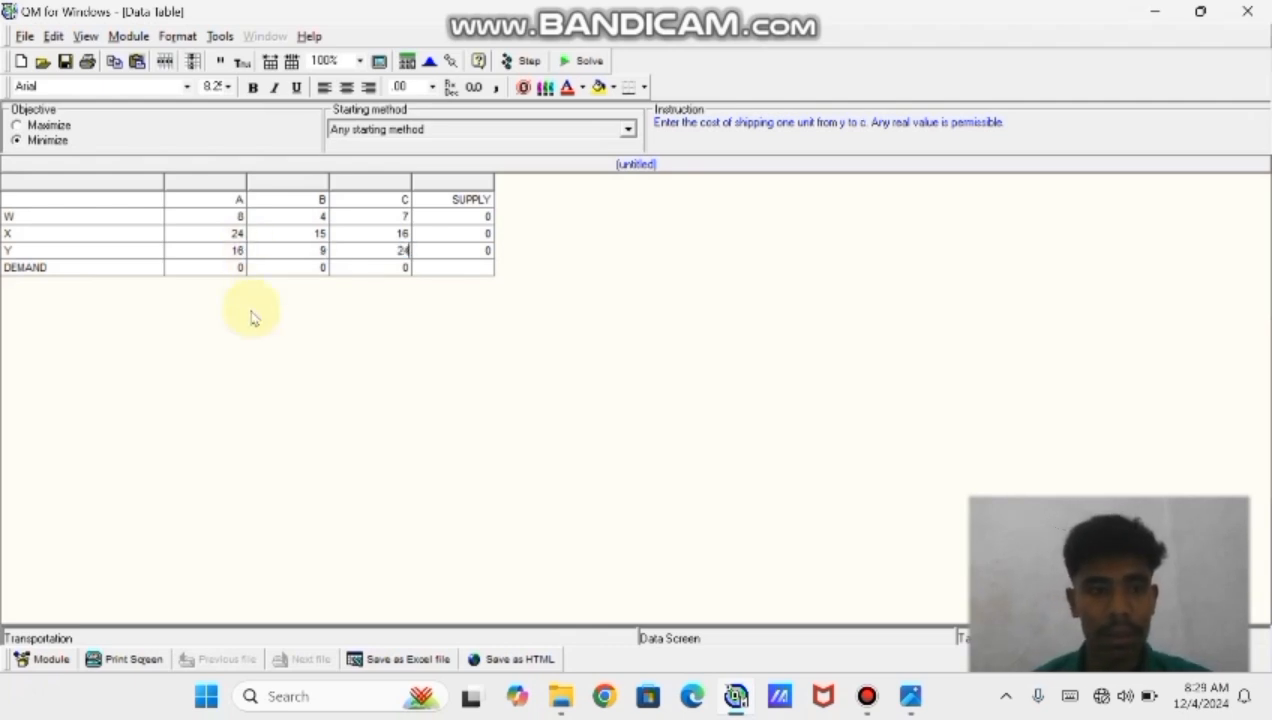
Set the supplies of sources W, X and Y to 56, 82 and 77
{"action": "left_click", "coordinate": [477, 216]}
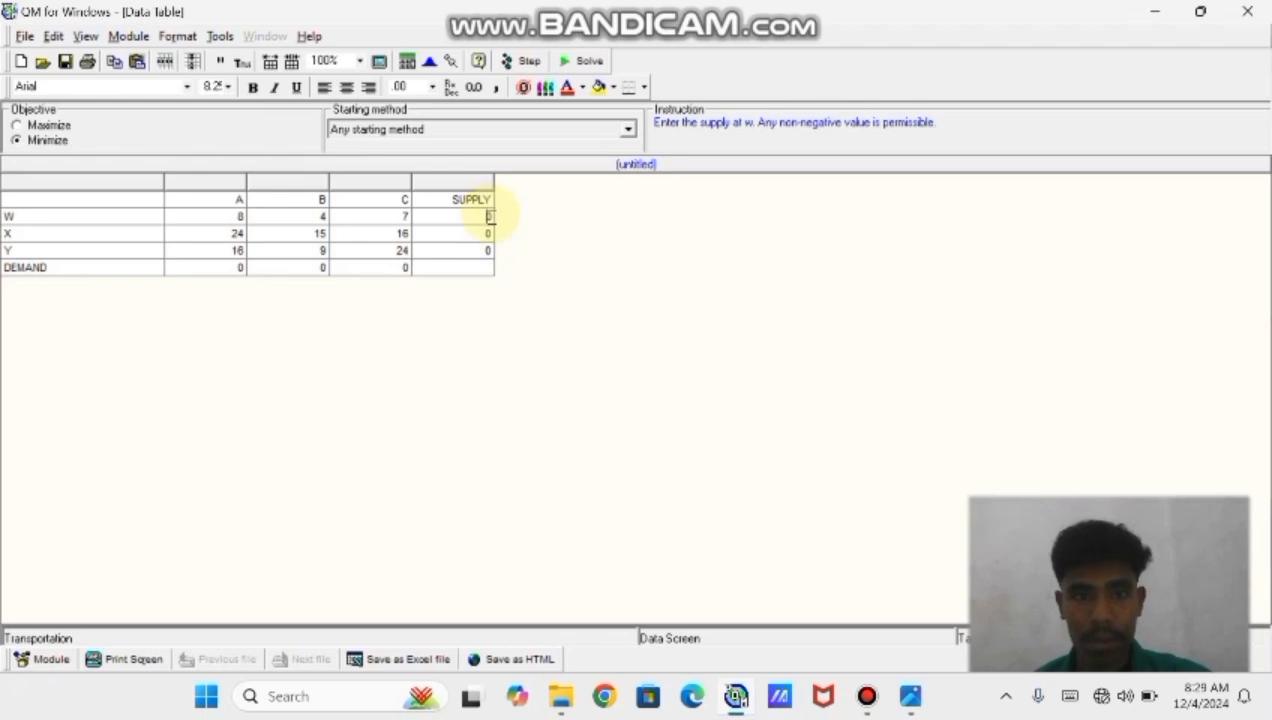
{"action": "key", "text": "BackSpace"}
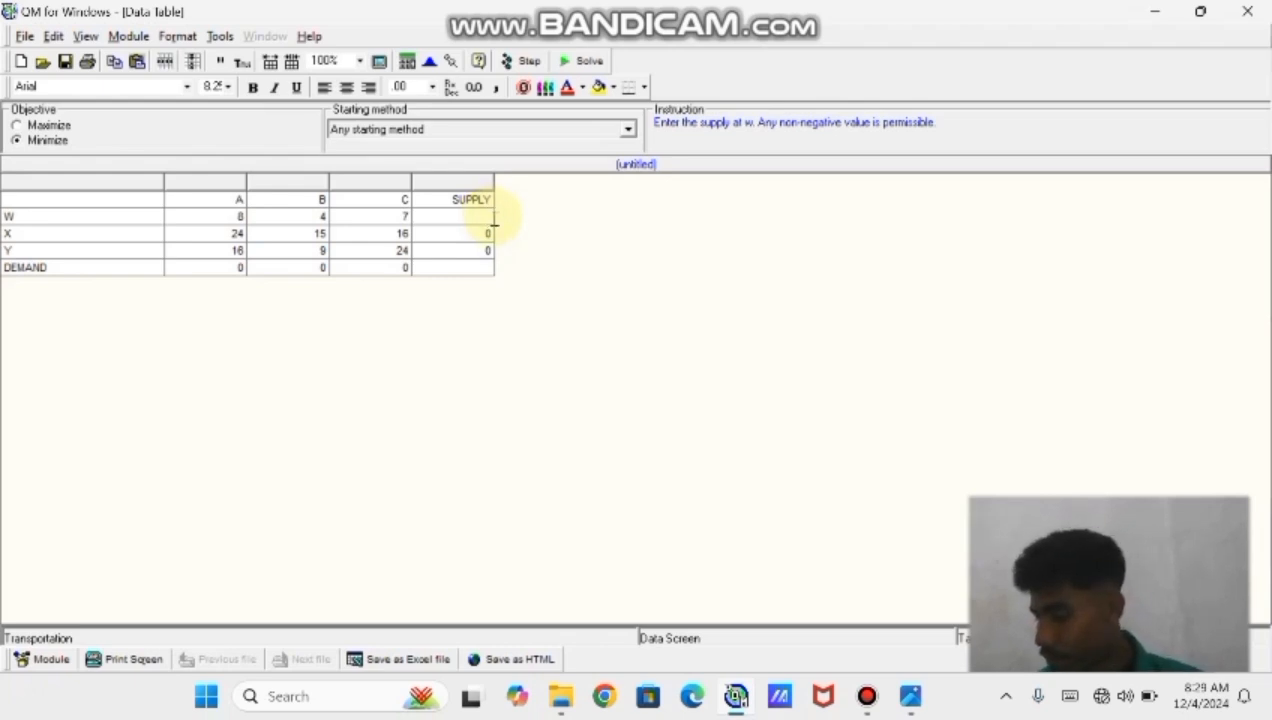
{"action": "type", "text": "50"}
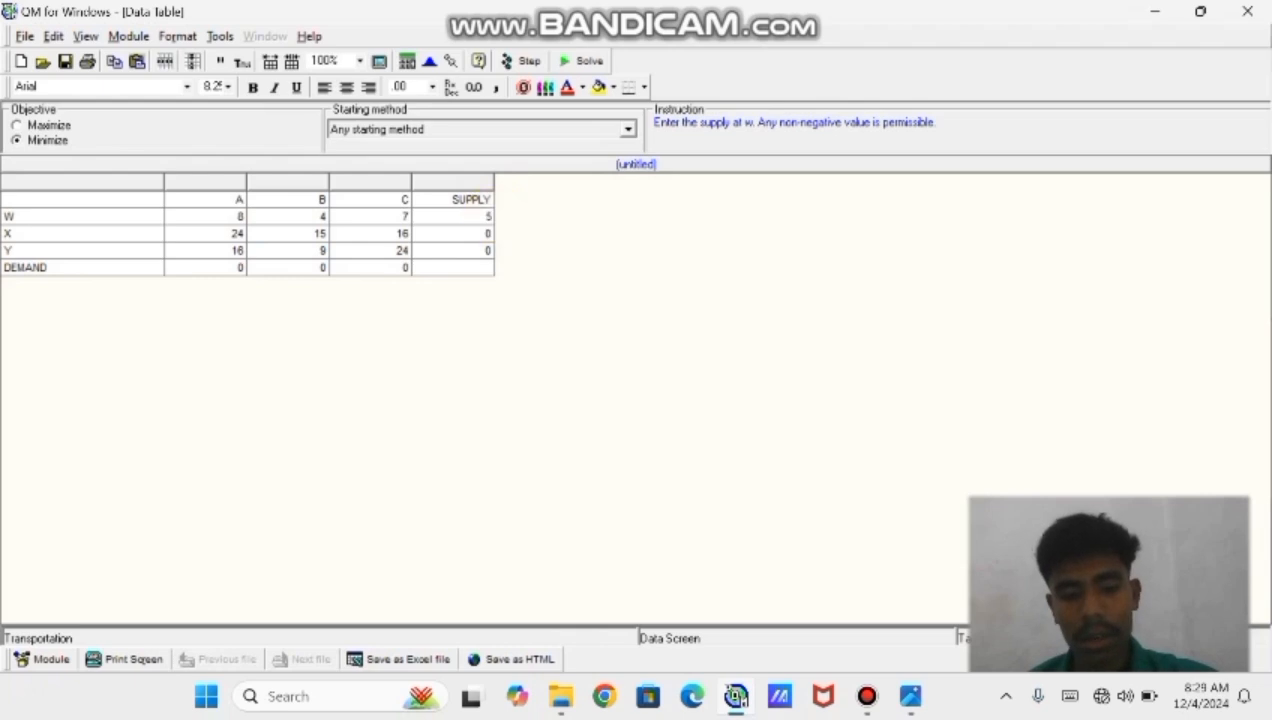
{"action": "left_click", "coordinate": [489, 233]}
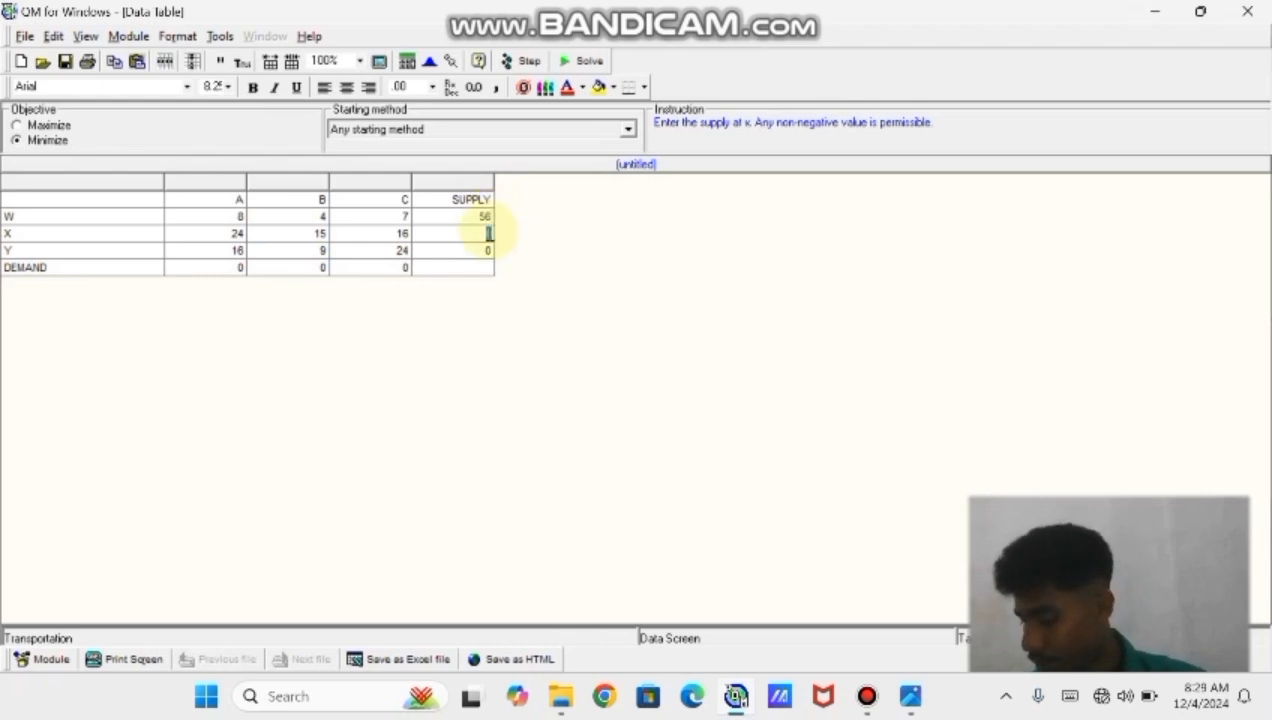
{"action": "type", "text": "82"}
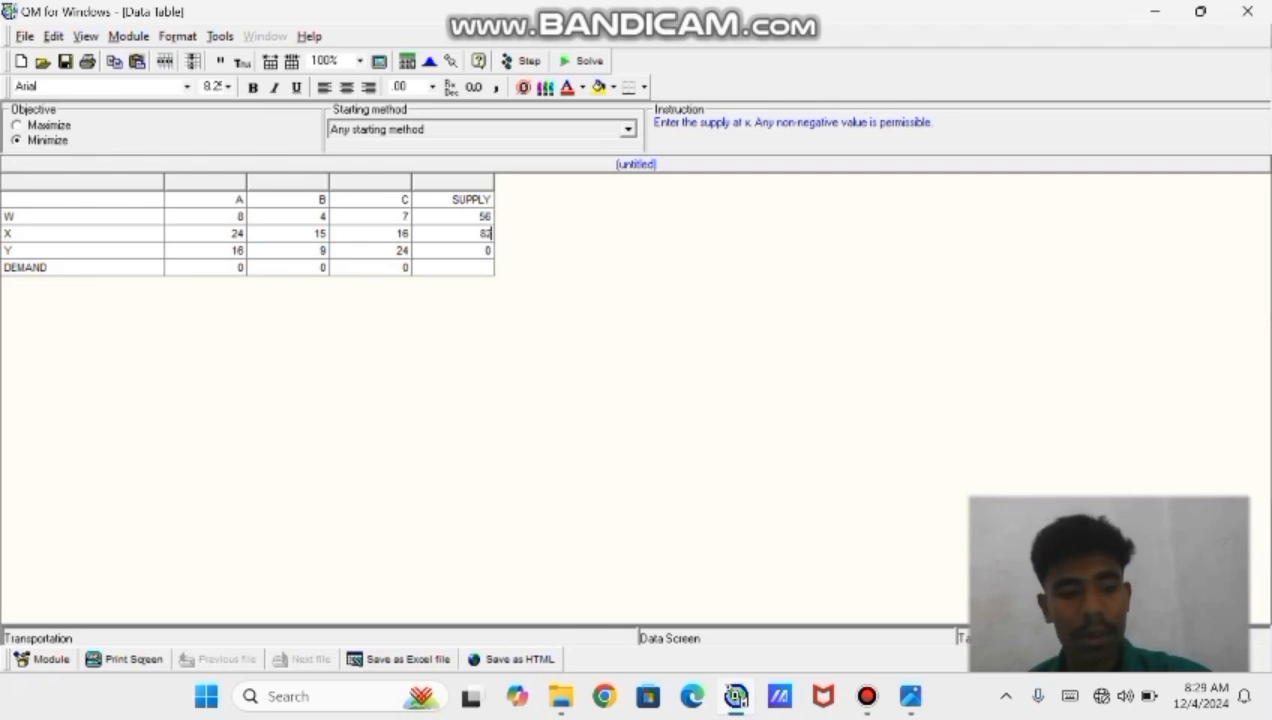
{"action": "left_click", "coordinate": [489, 248]}
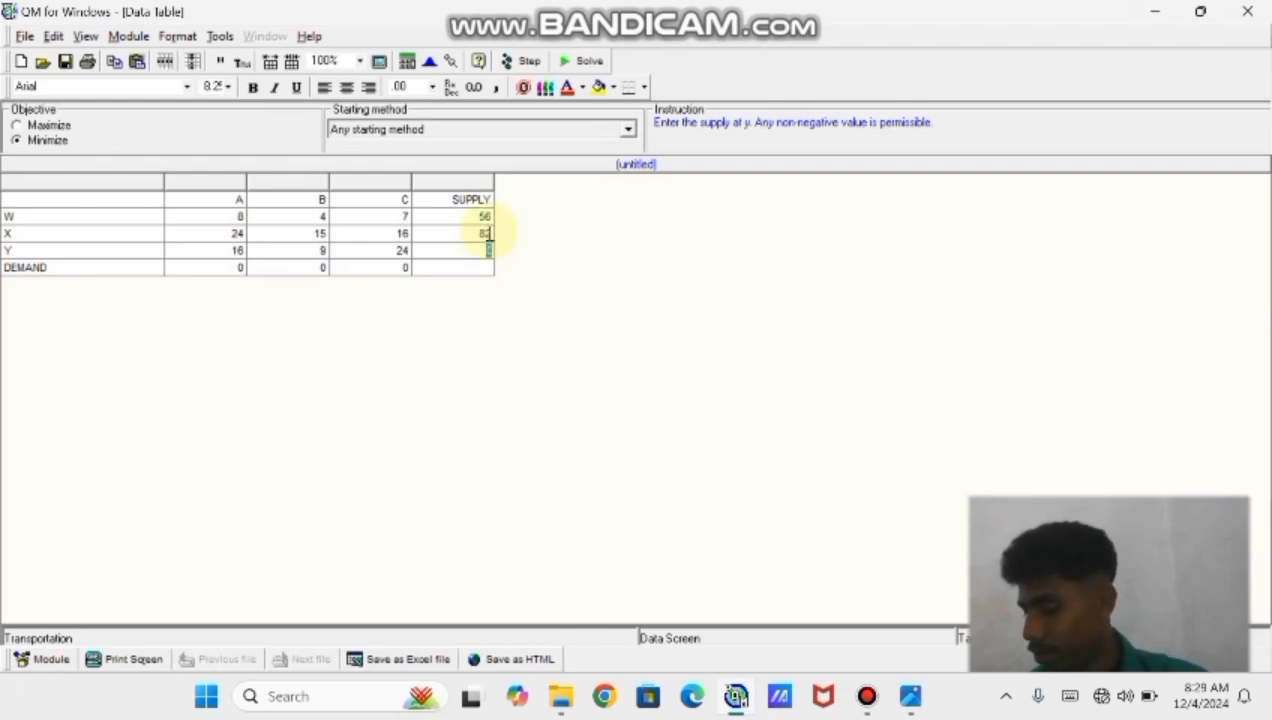
{"action": "type", "text": "77"}
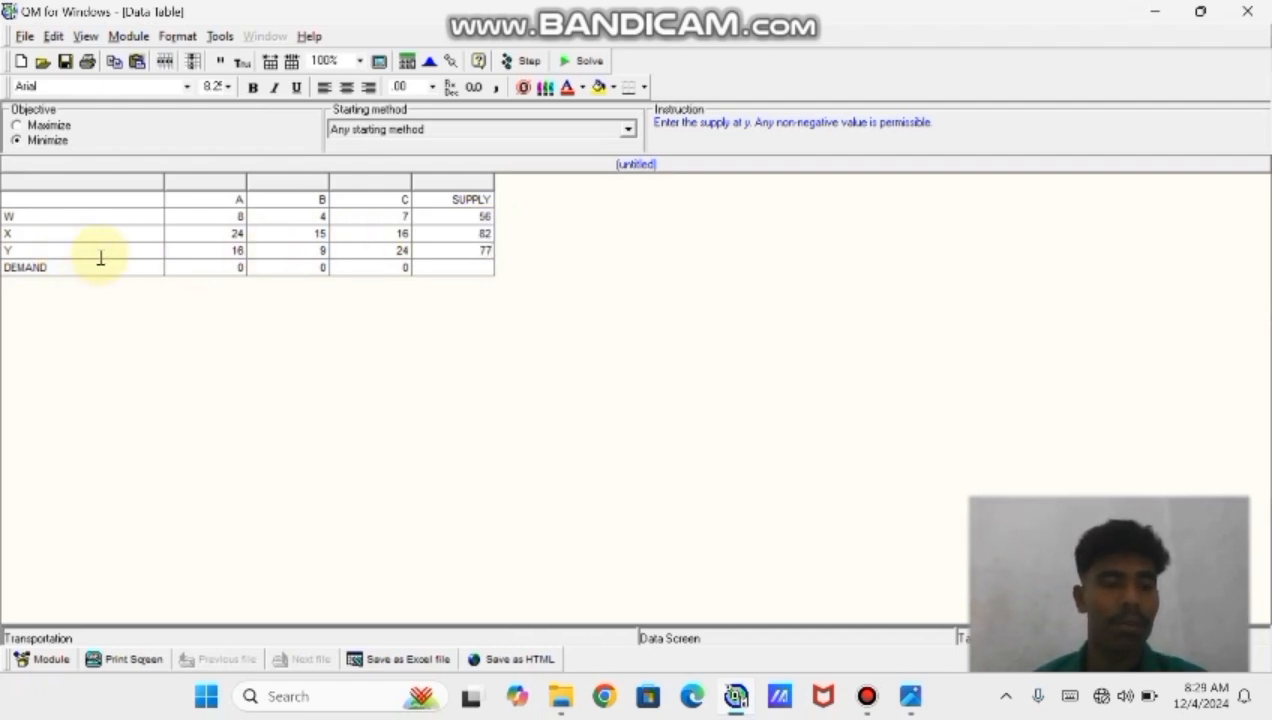
Set the demands of destinations A, B and C to 102, 41 and 215
{"action": "left_click", "coordinate": [246, 268]}
{"action": "key", "text": "BackSpace"}
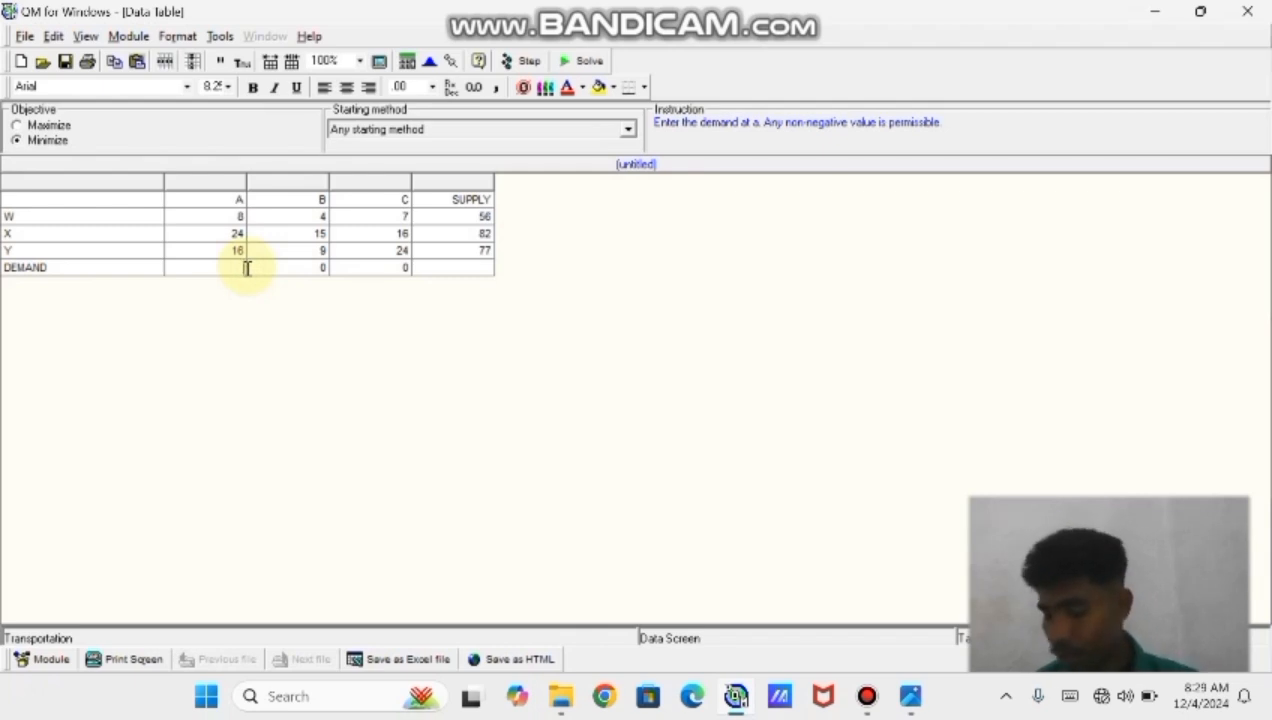
{"action": "type", "text": "102"}
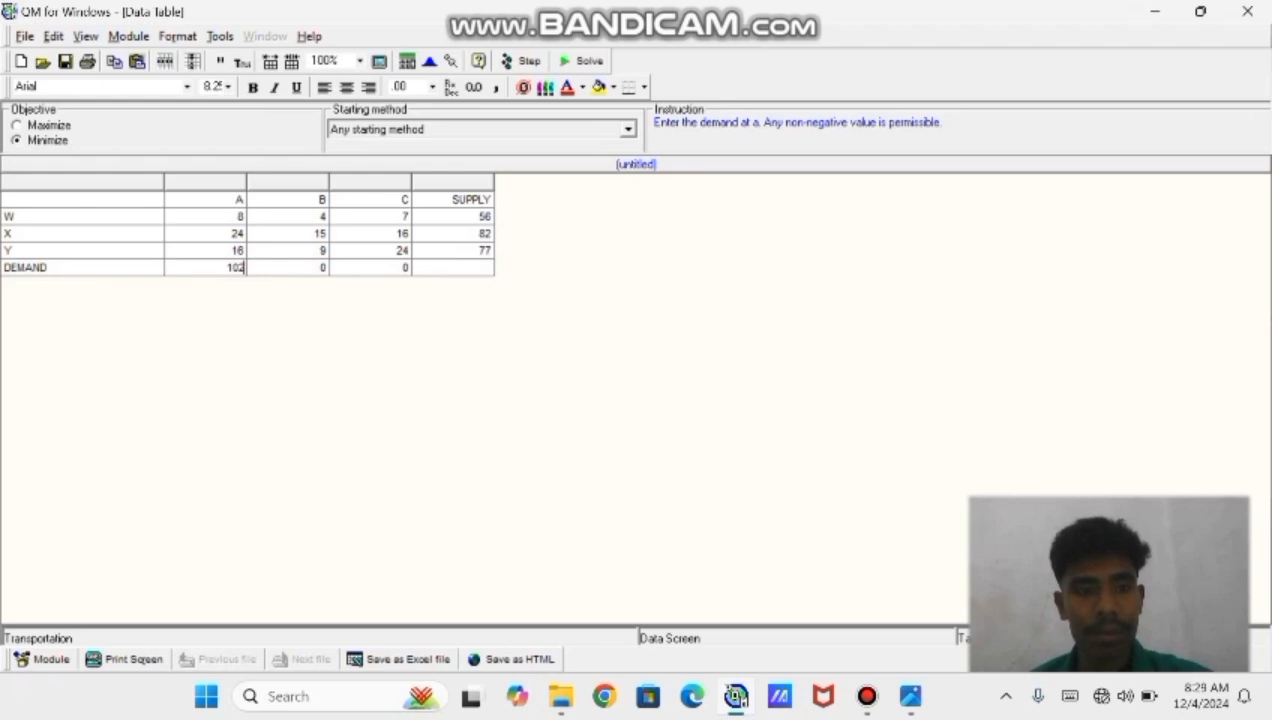
{"action": "left_click", "coordinate": [326, 268]}
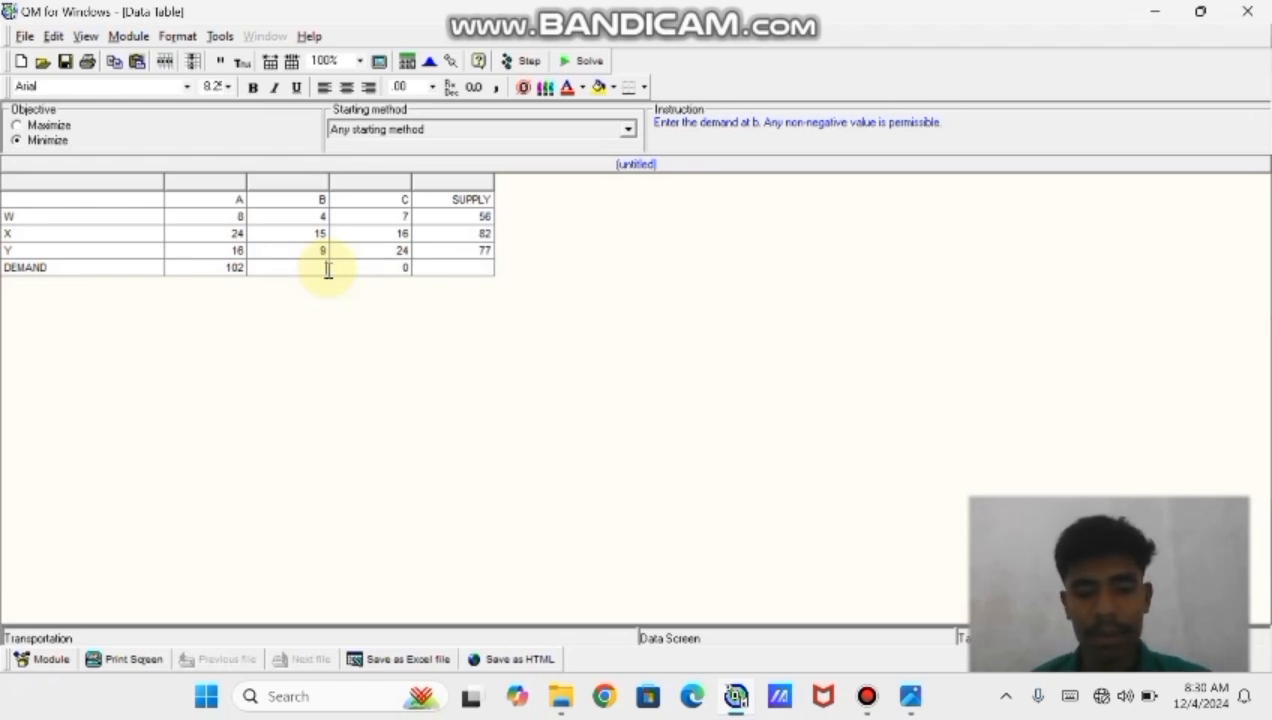
{"action": "type", "text": "9"}
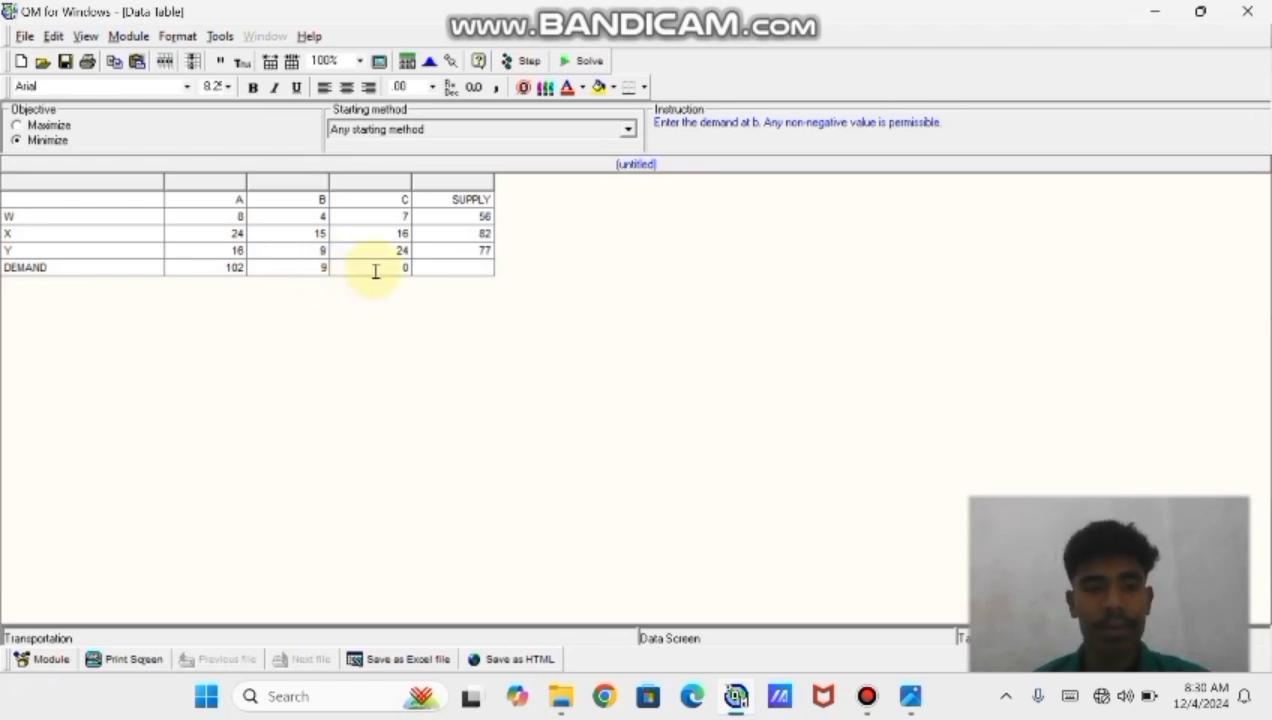
{"action": "left_click", "coordinate": [410, 267]}
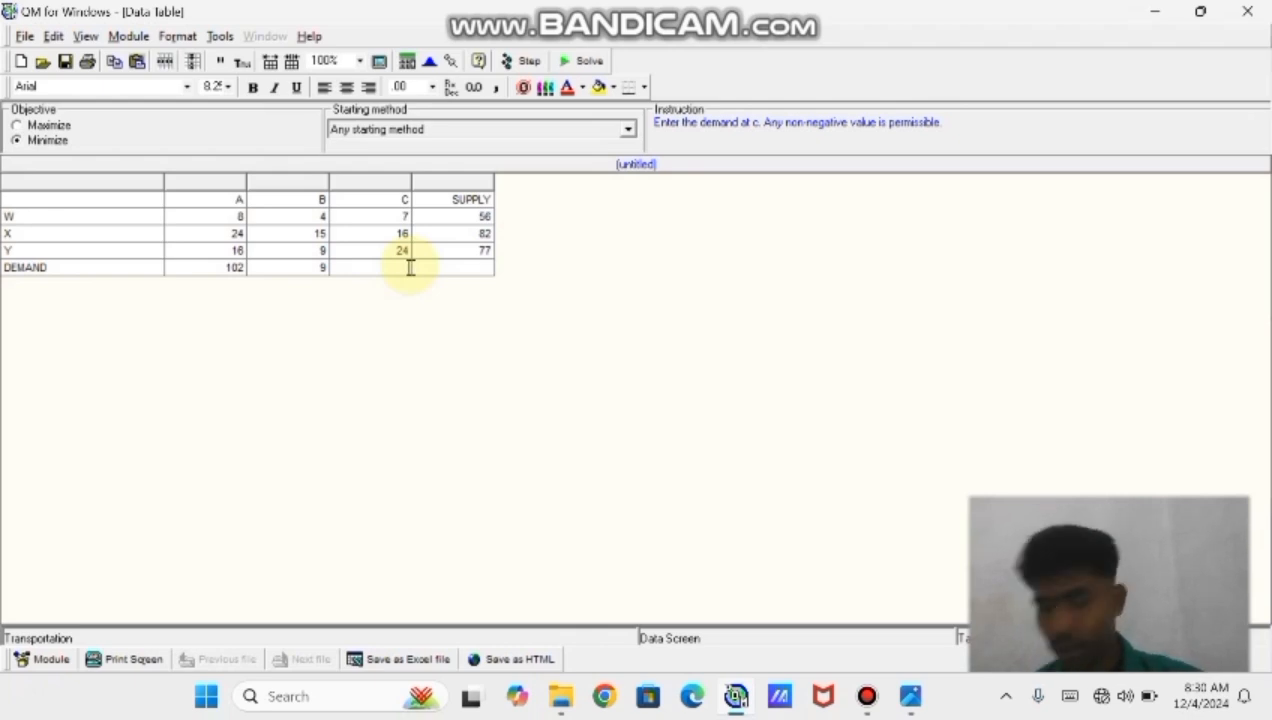
{"action": "left_click", "coordinate": [325, 267]}
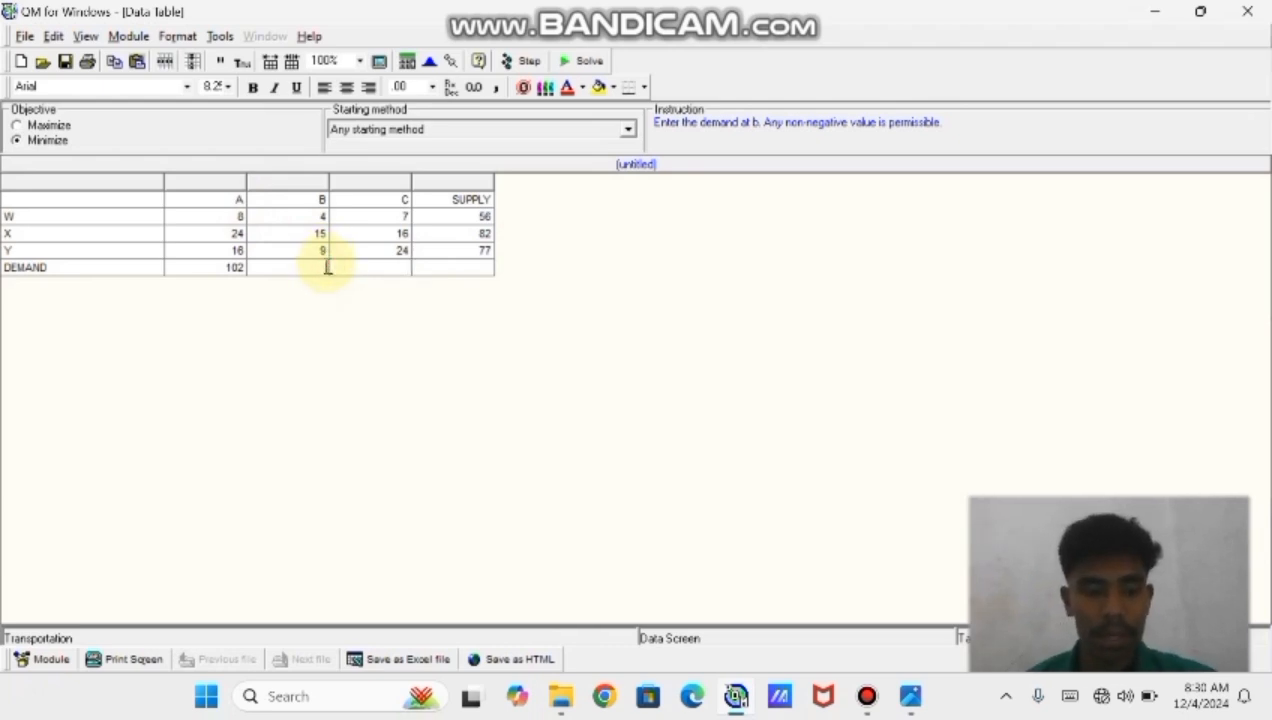
{"action": "type", "text": "41"}
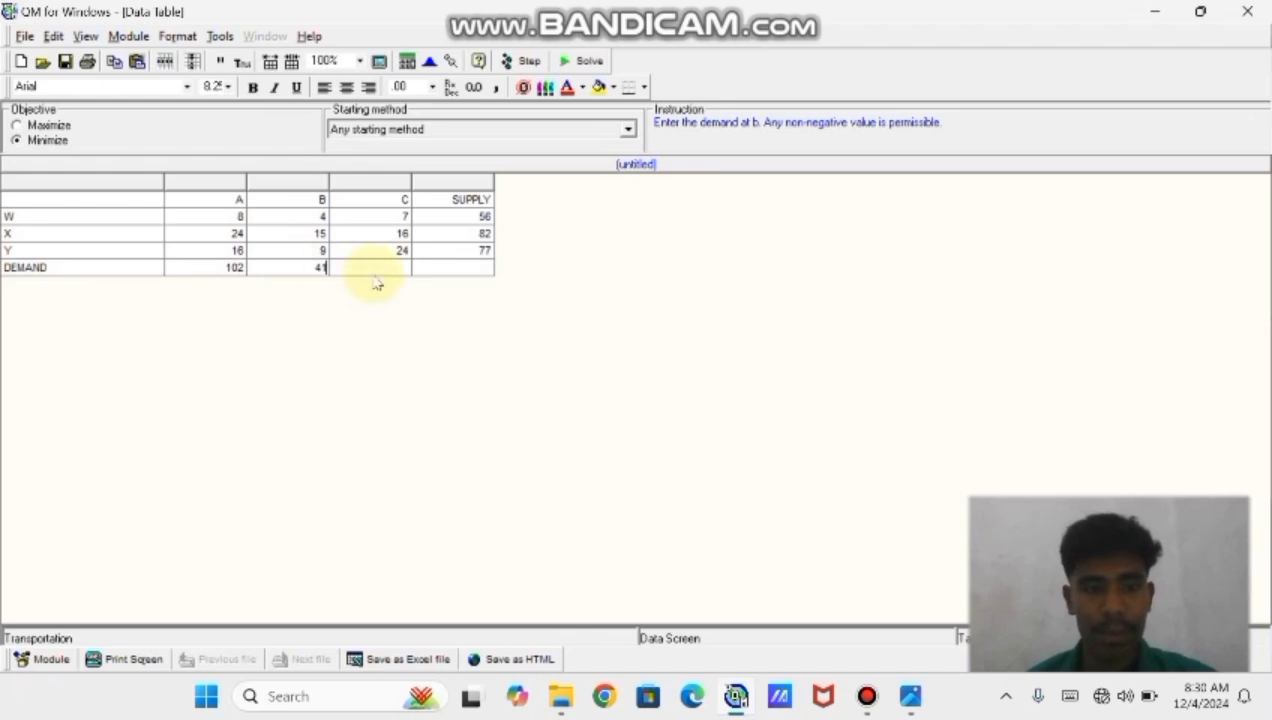
{"action": "left_click", "coordinate": [382, 270]}
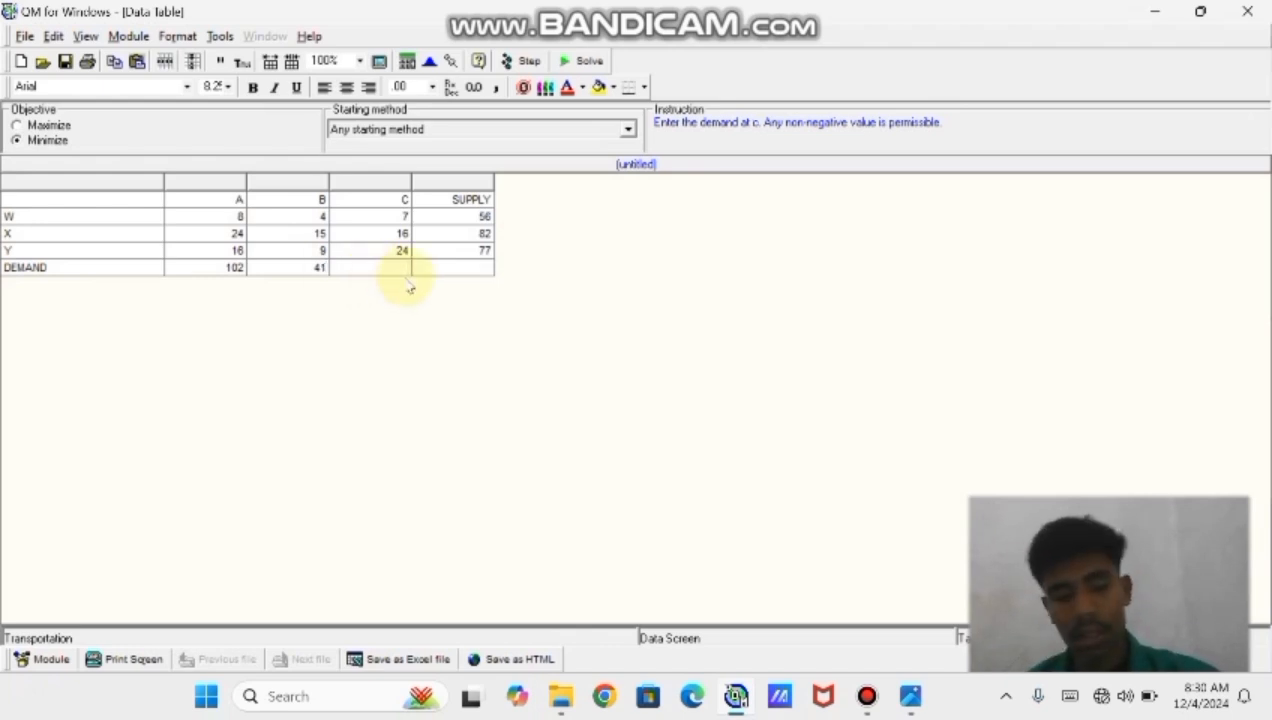
{"action": "type", "text": "21"}
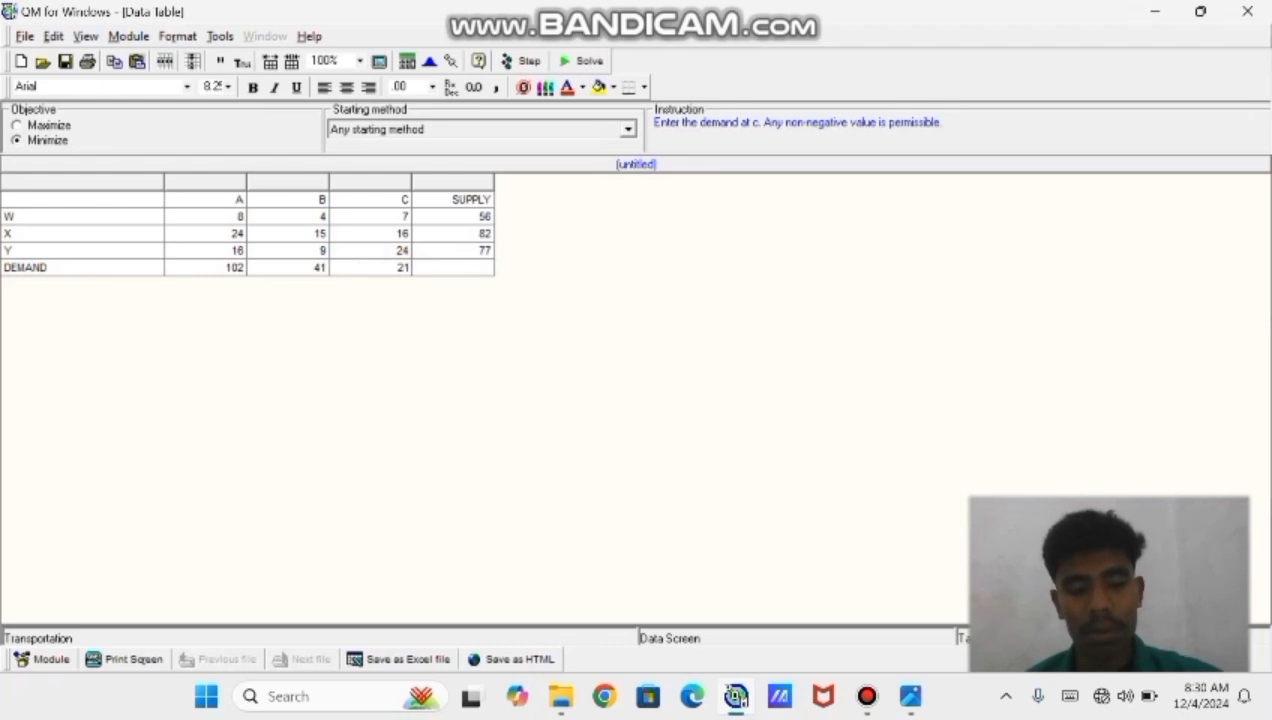
{"action": "type", "text": "5"}
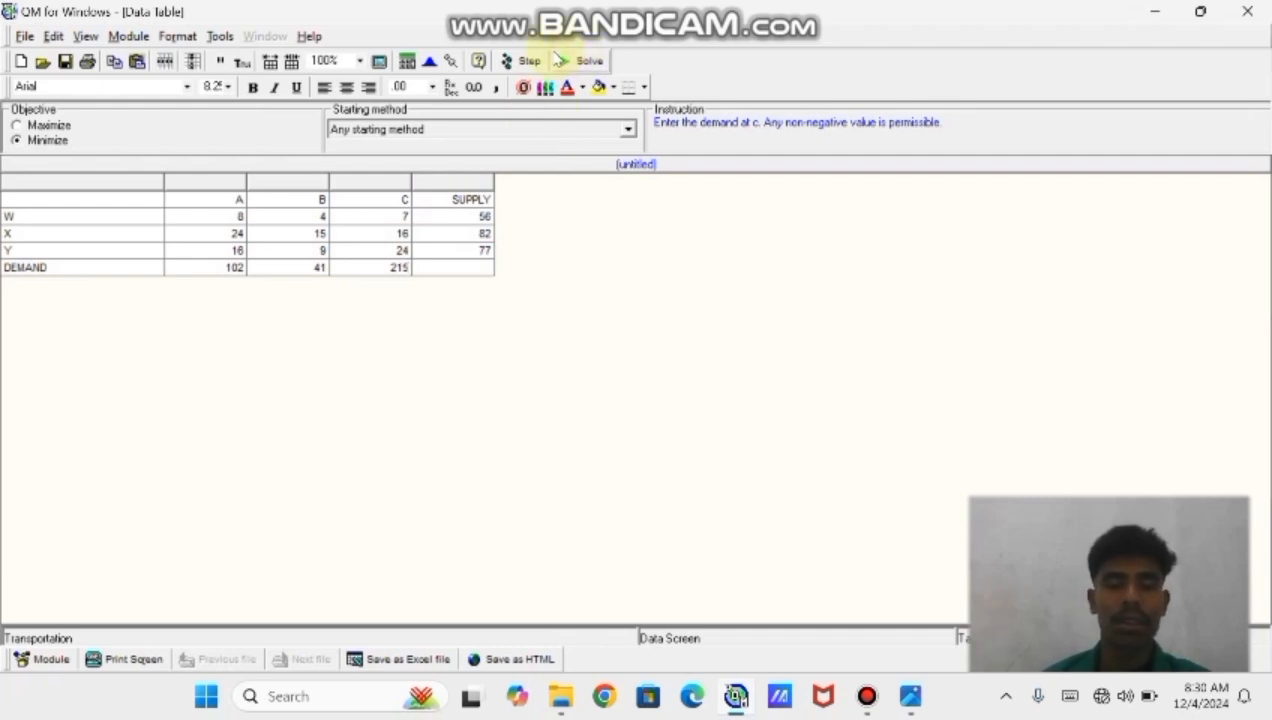
Solve the transportation problem and open the Shipping list solution window
{"action": "left_click", "coordinate": [559, 61]}
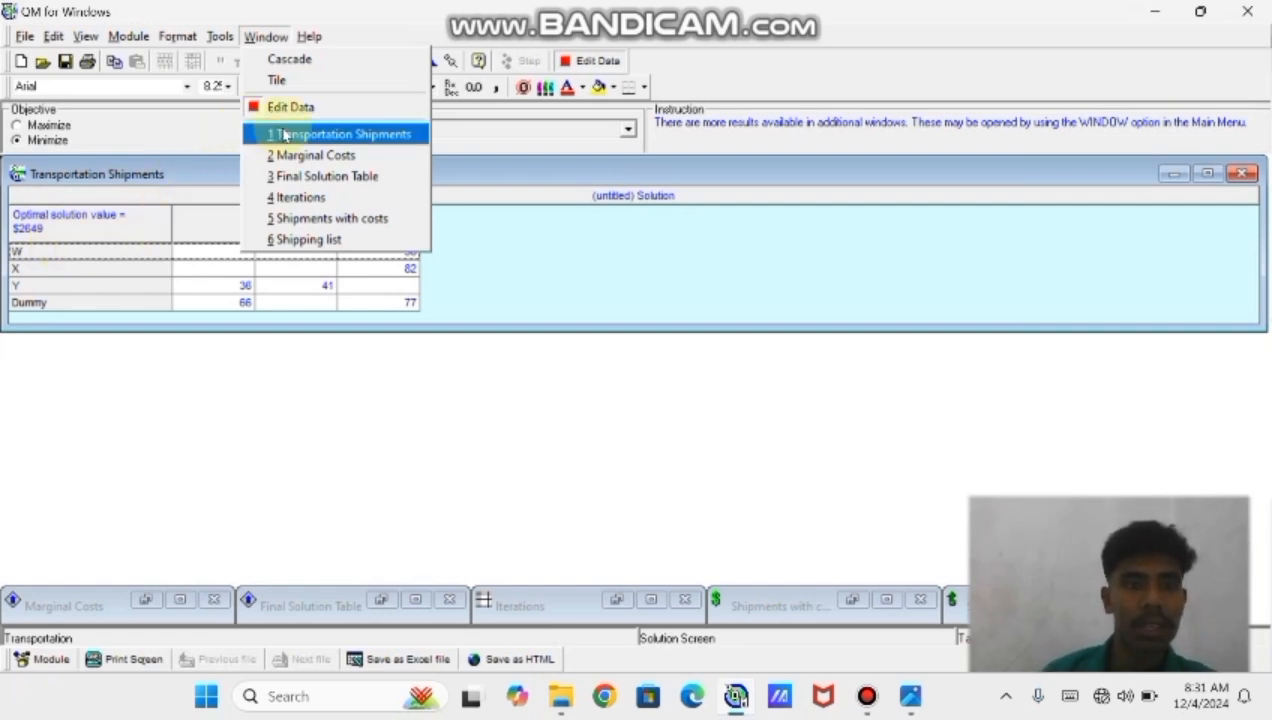
{"action": "left_click", "coordinate": [290, 240]}
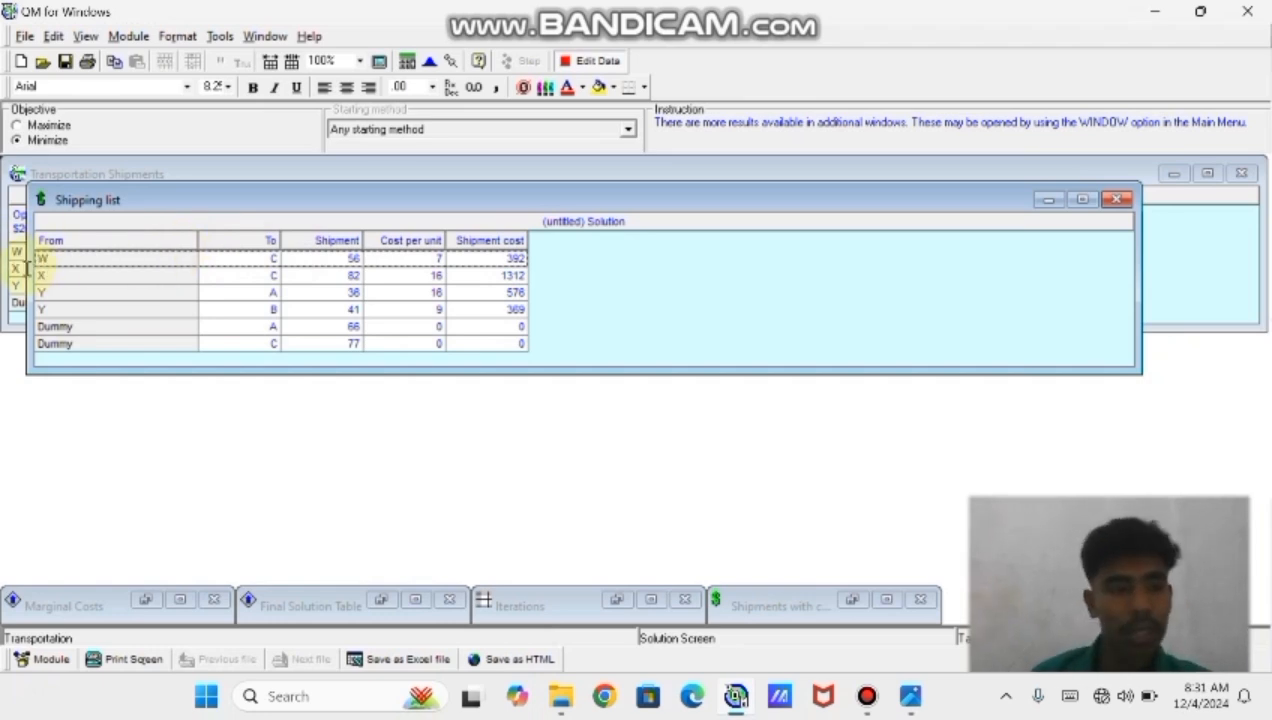
Examine the shipping list's routes, shipment quantities and costs row by row
{"action": "left_click", "coordinate": [250, 275]}
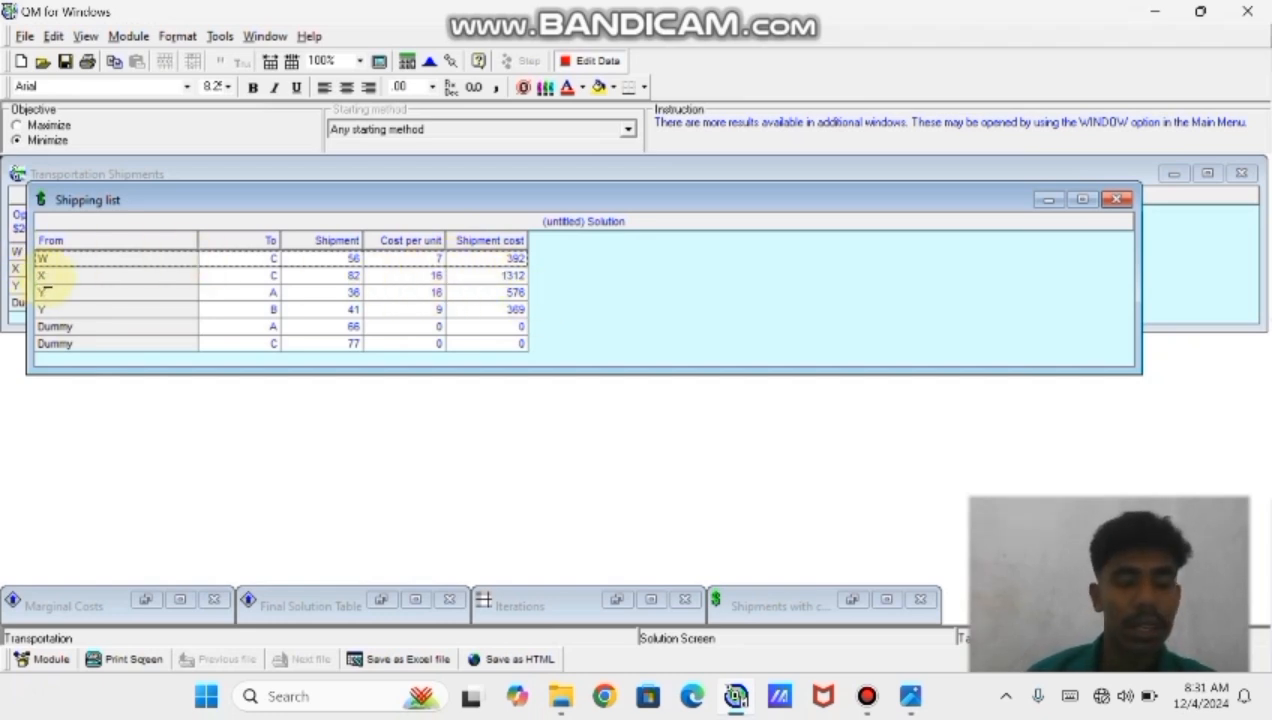
{"action": "left_click", "coordinate": [45, 277]}
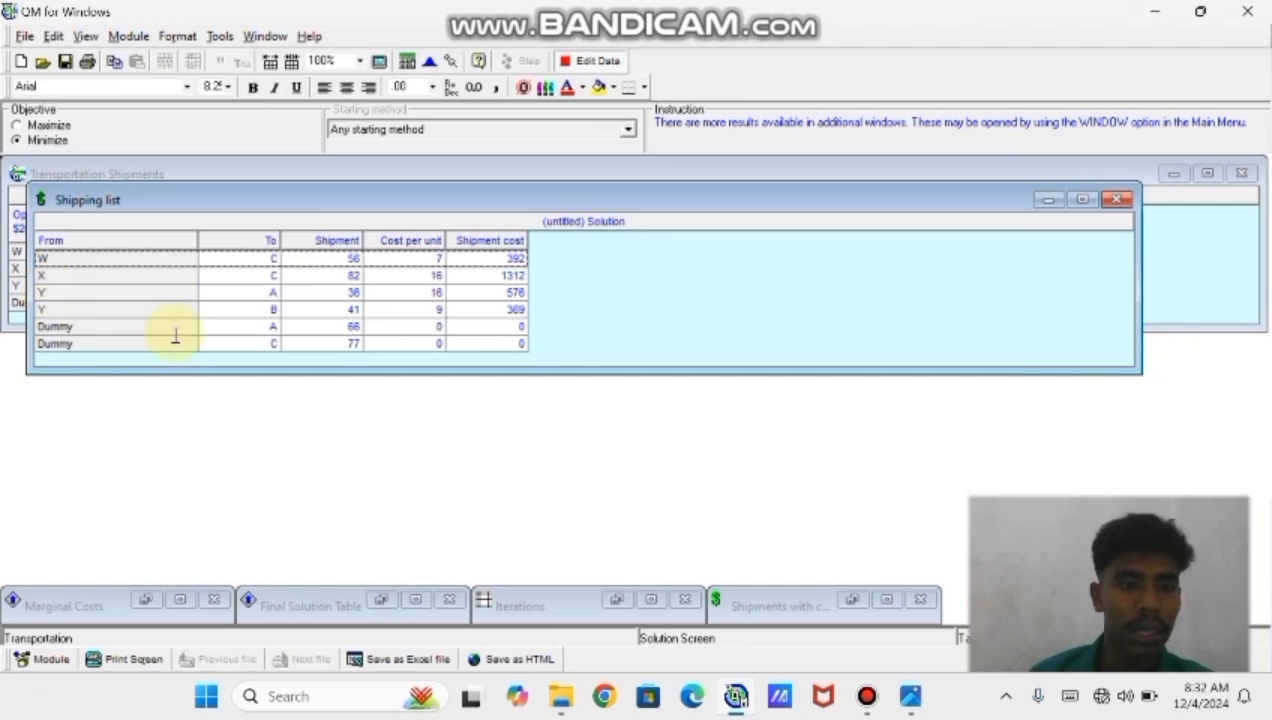
{"action": "left_click", "coordinate": [262, 307]}
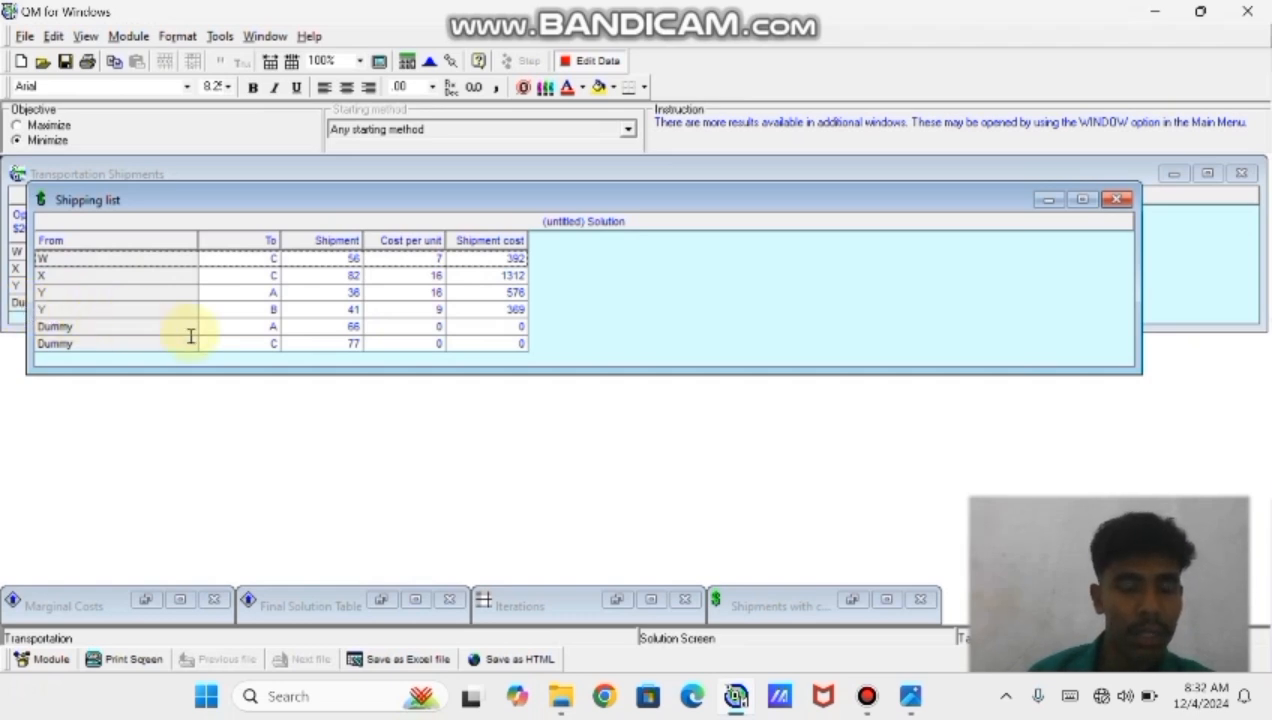
{"action": "left_click", "coordinate": [250, 310]}
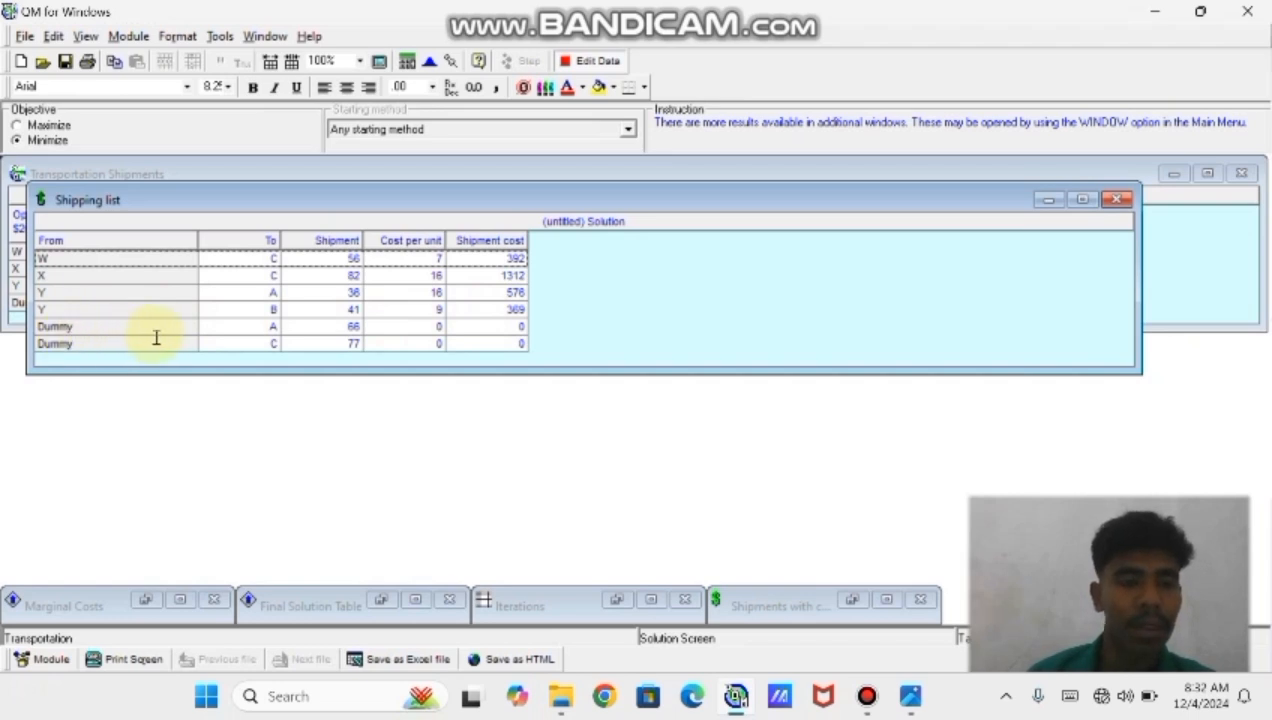
{"action": "left_click", "coordinate": [282, 343]}
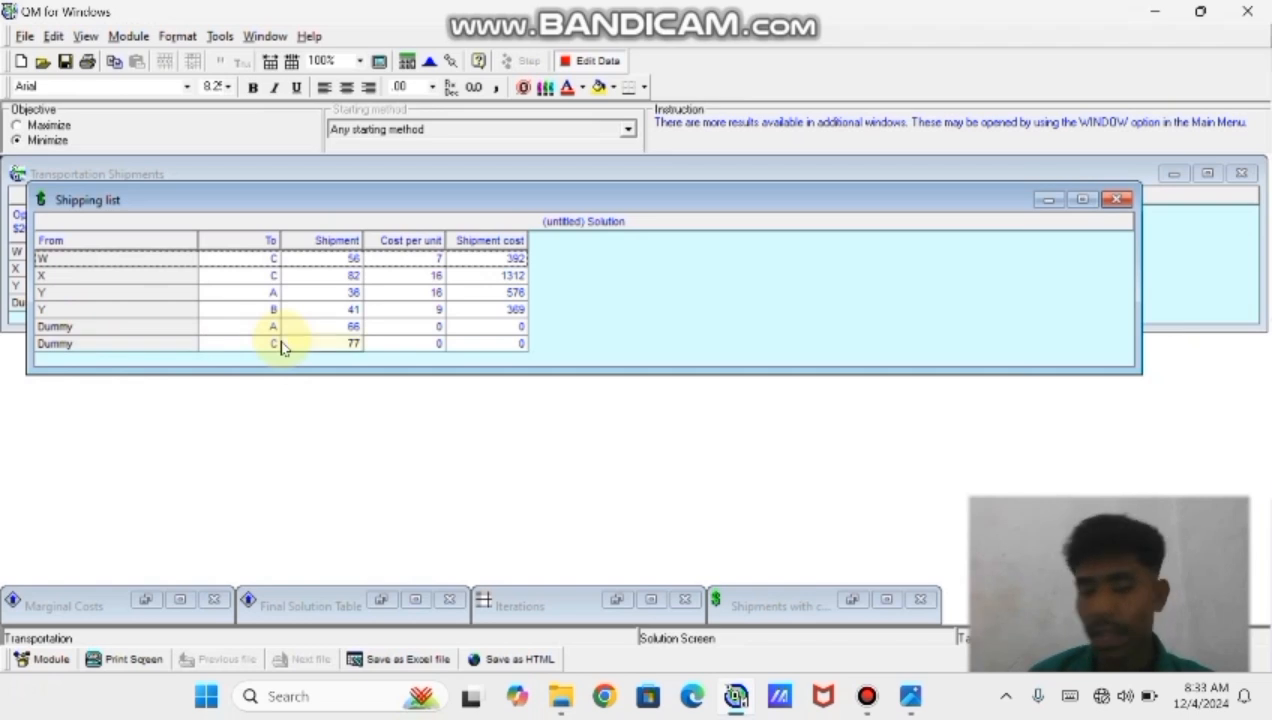
{"action": "left_click", "coordinate": [285, 331]}
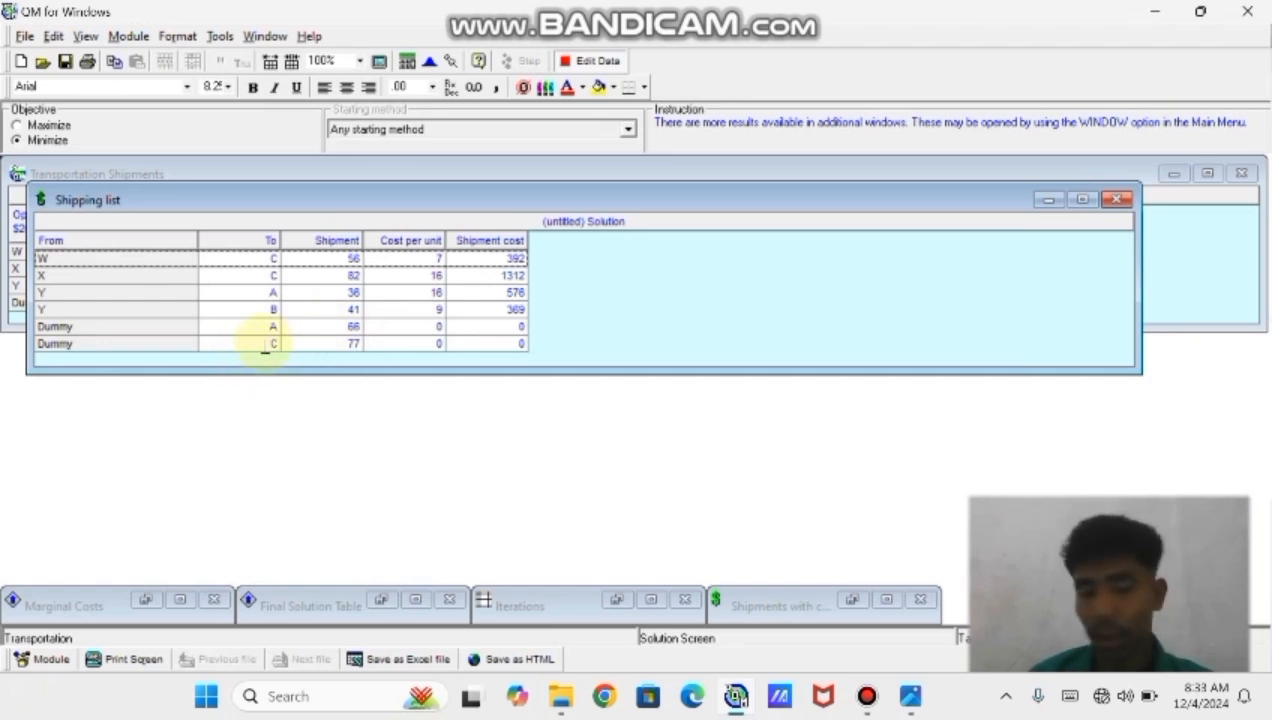
{"action": "left_click", "coordinate": [350, 344]}
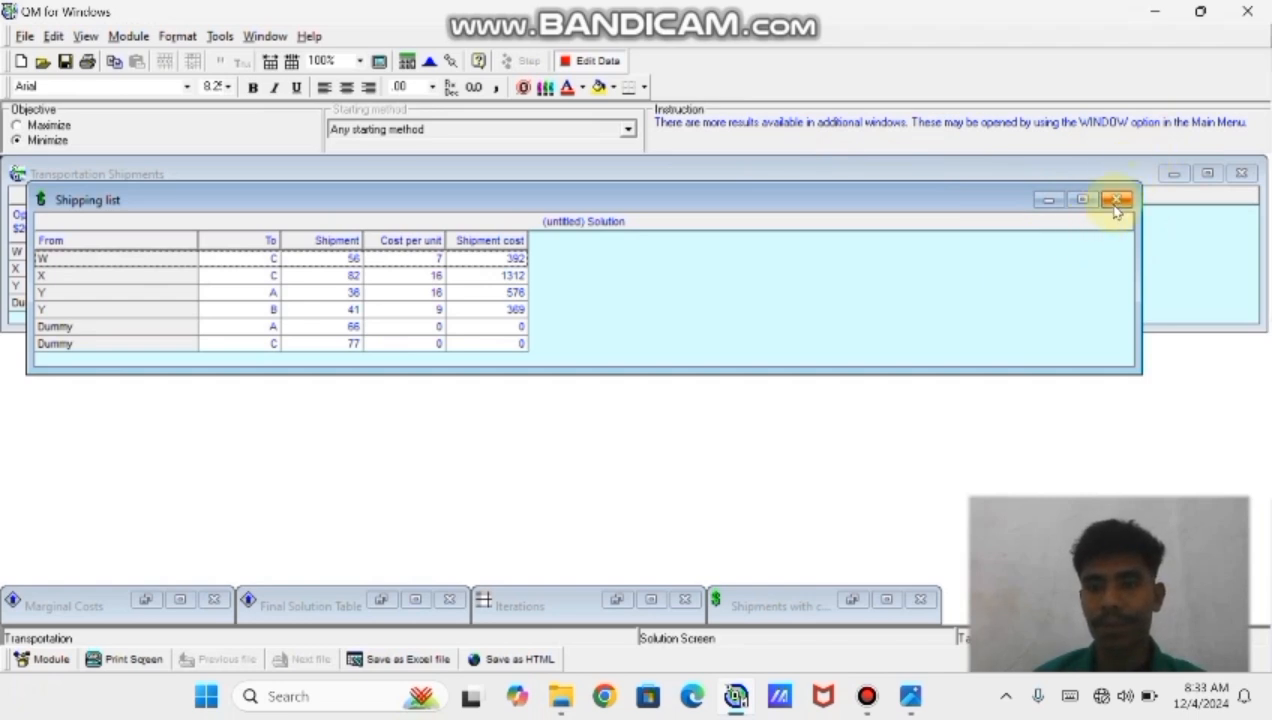
Start closing QM for Windows and switch to the photo viewer showing image IMG-20241118-WA0054.jpg
{"action": "left_click", "coordinate": [1247, 12]}
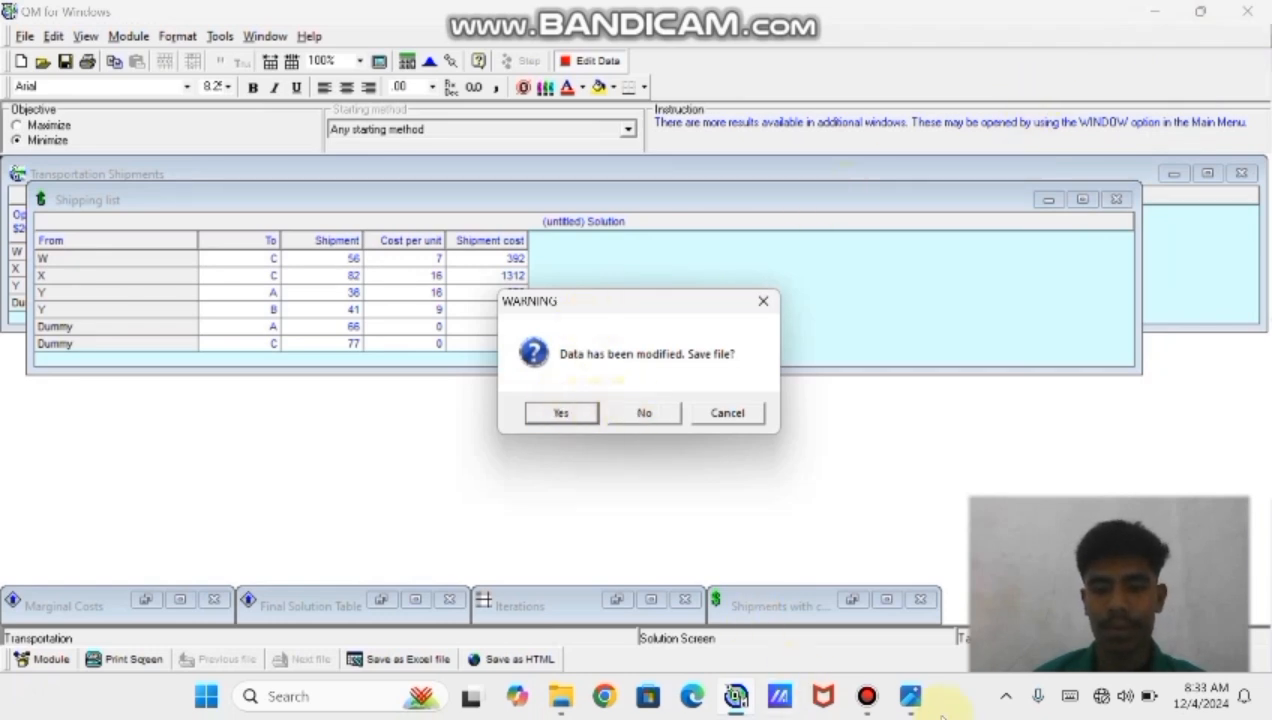
{"action": "mouse_move", "coordinate": [914, 706]}
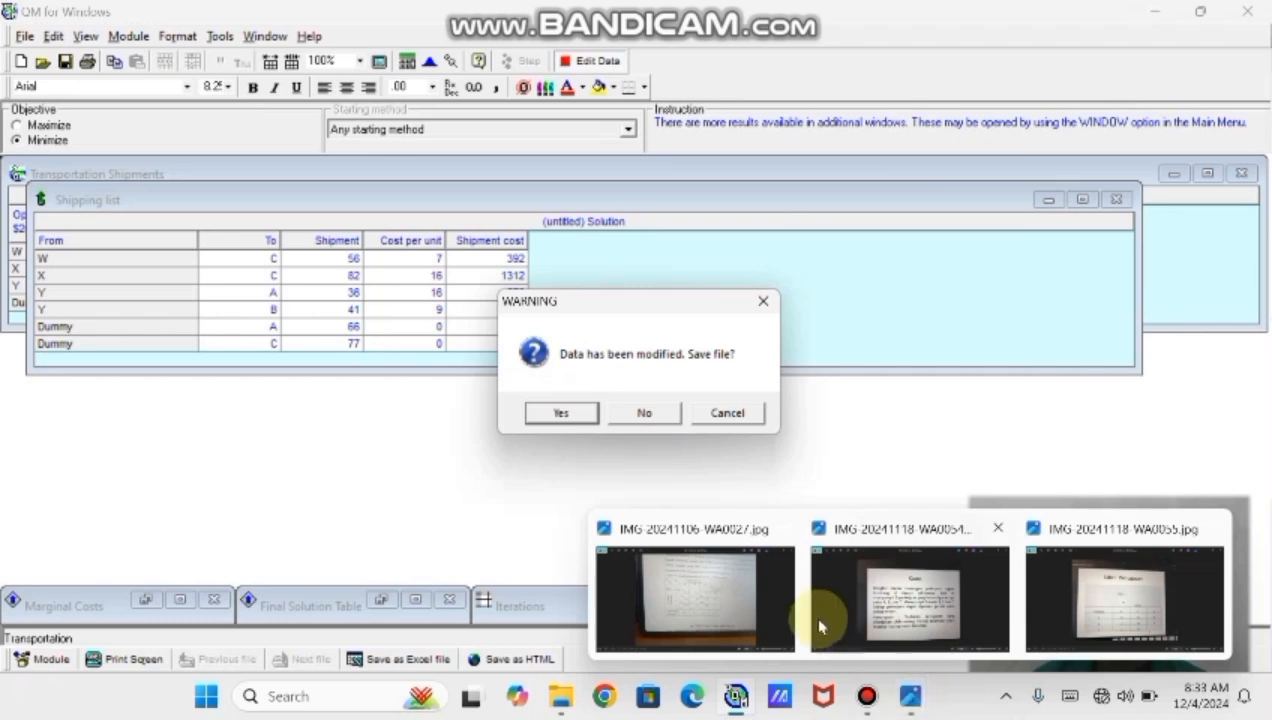
{"action": "left_click", "coordinate": [878, 617]}
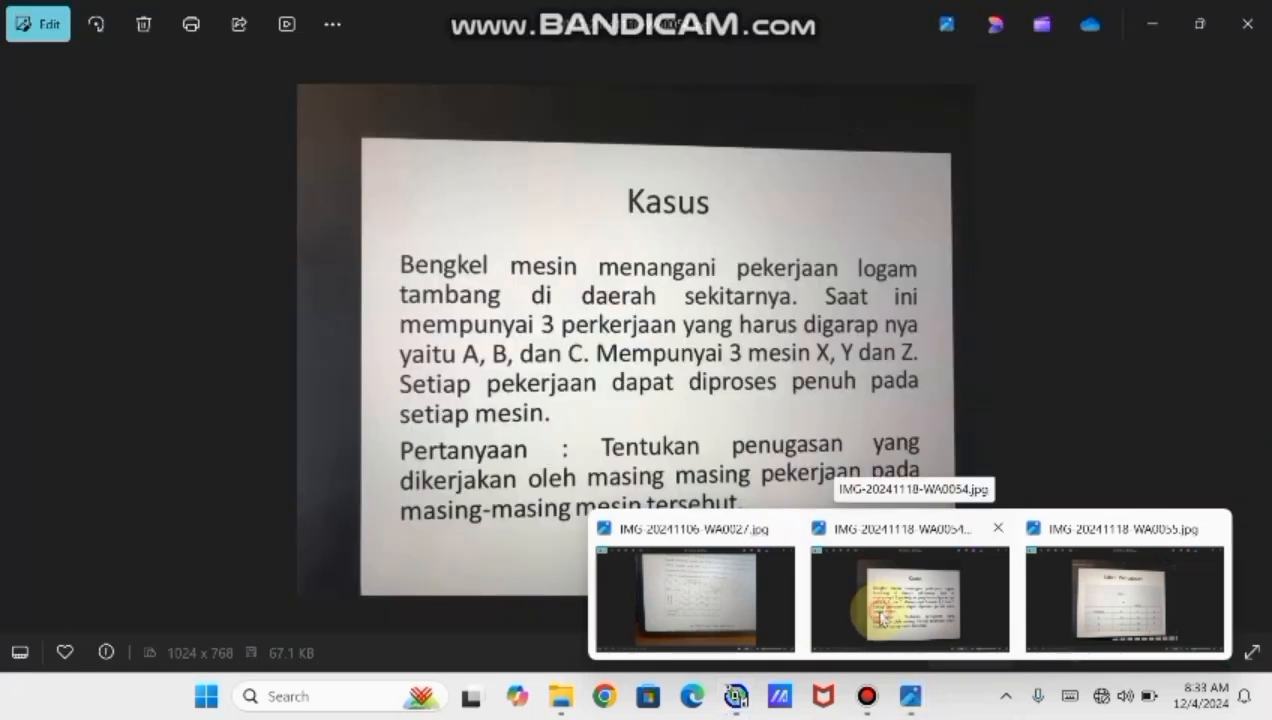
{"action": "left_click", "coordinate": [880, 616]}
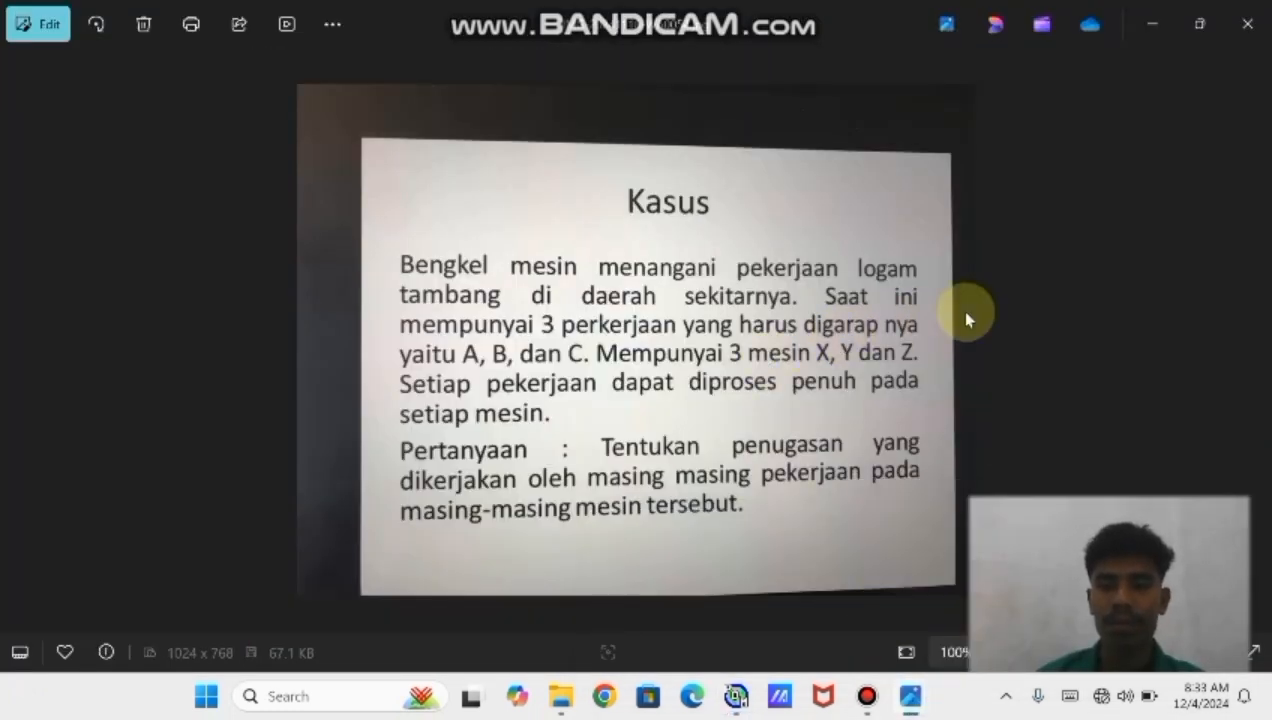
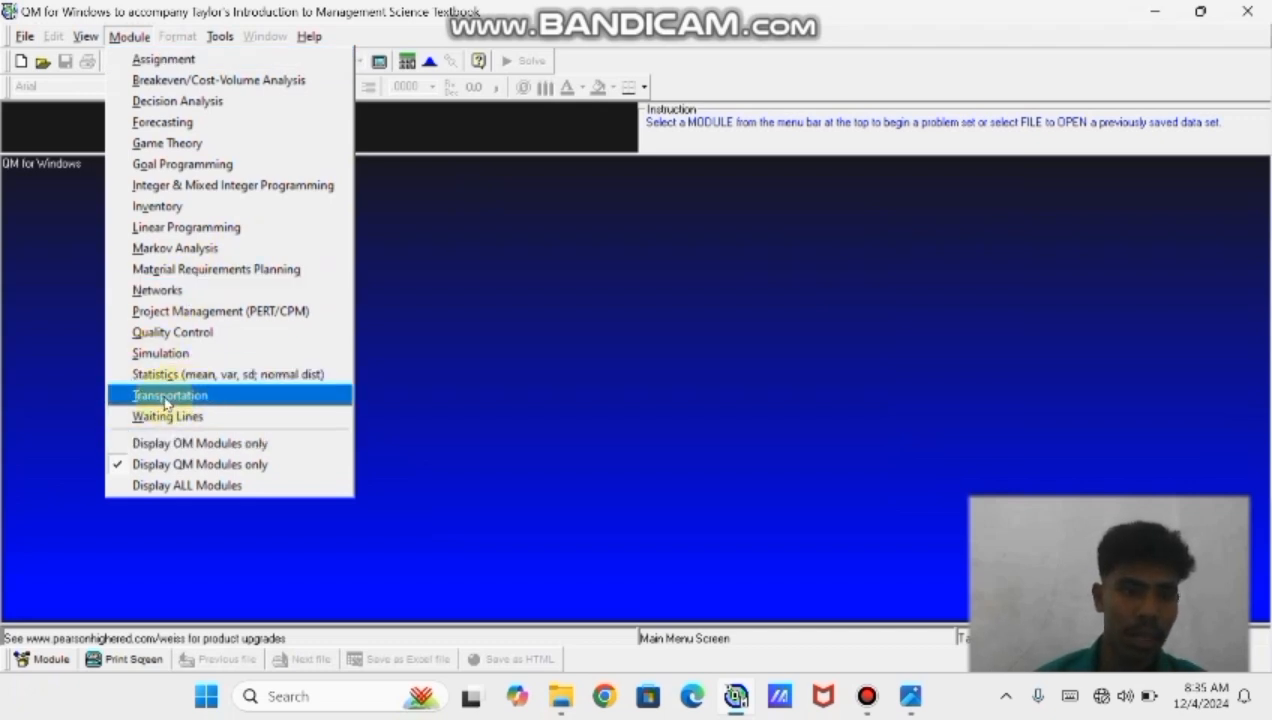
Create a new Transportation data set with 3 sources, 3 destinations and the Minimize objective
{"action": "left_click", "coordinate": [168, 396]}
{"action": "left_click", "coordinate": [54, 42]}
{"action": "left_click", "coordinate": [30, 37]}
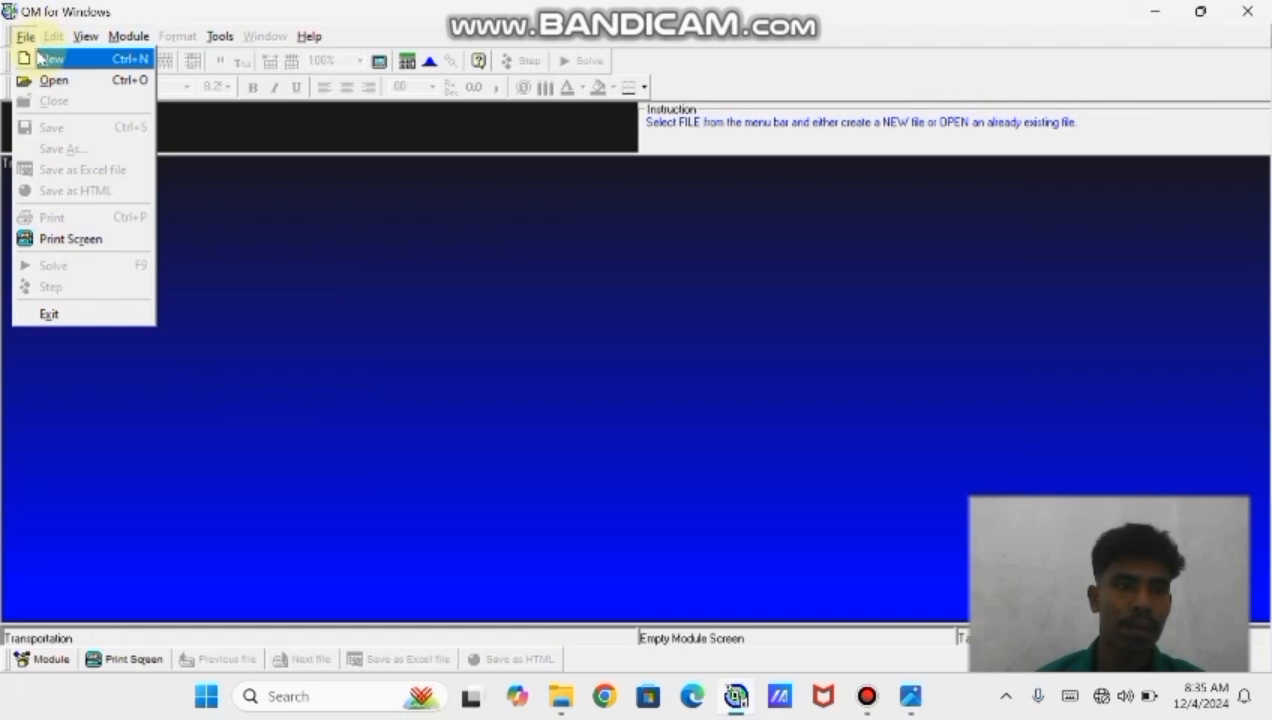
{"action": "left_click", "coordinate": [50, 59]}
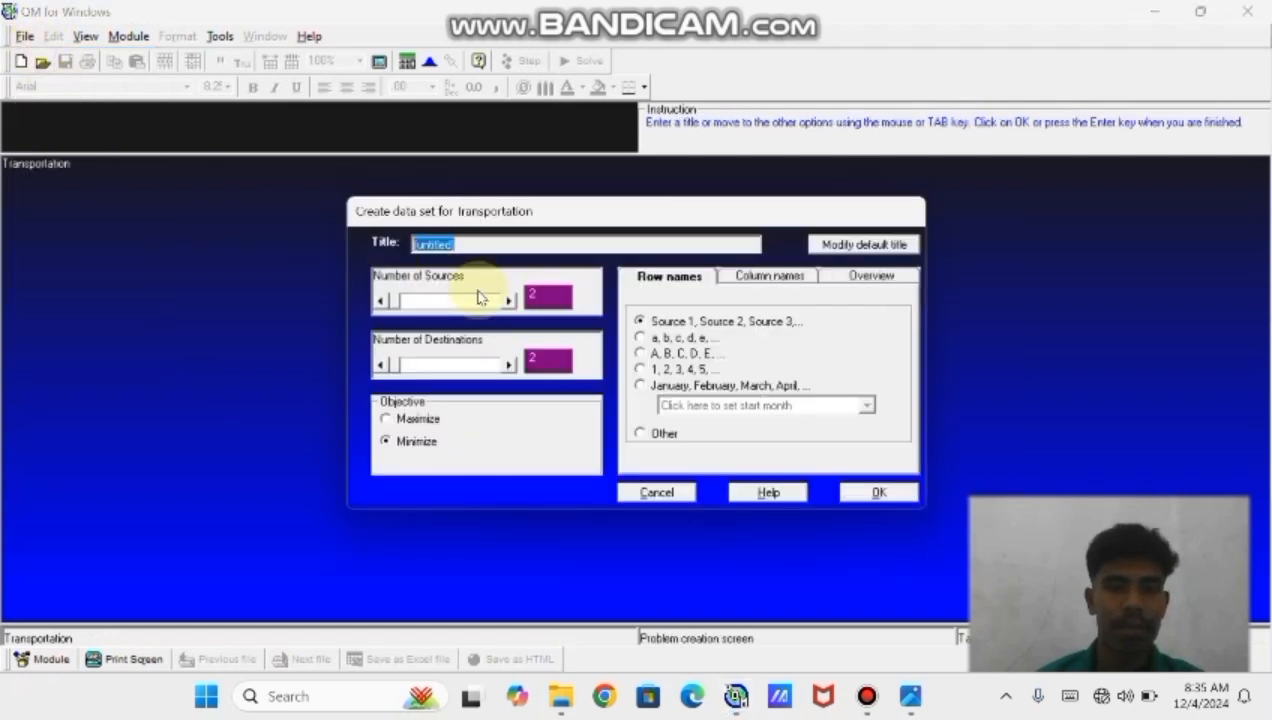
{"action": "left_click", "coordinate": [534, 293]}
{"action": "type", "text": "3"}
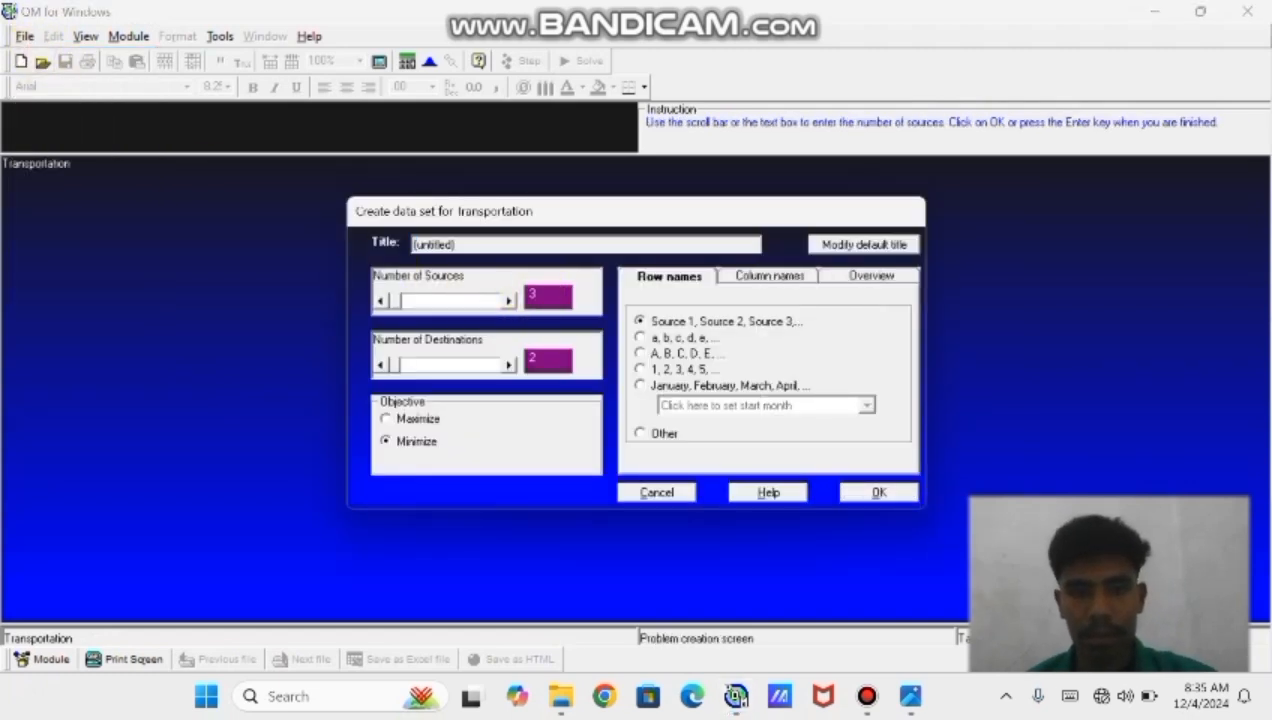
{"action": "left_click", "coordinate": [540, 362]}
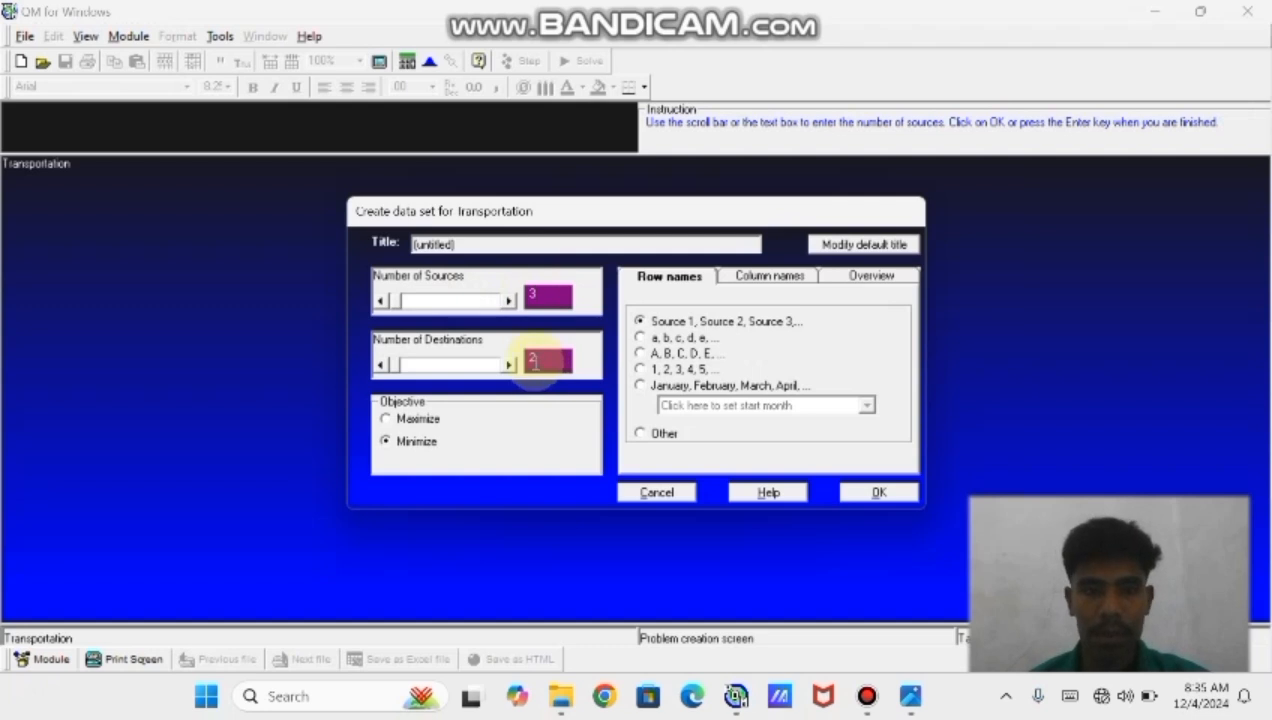
{"action": "type", "text": "3"}
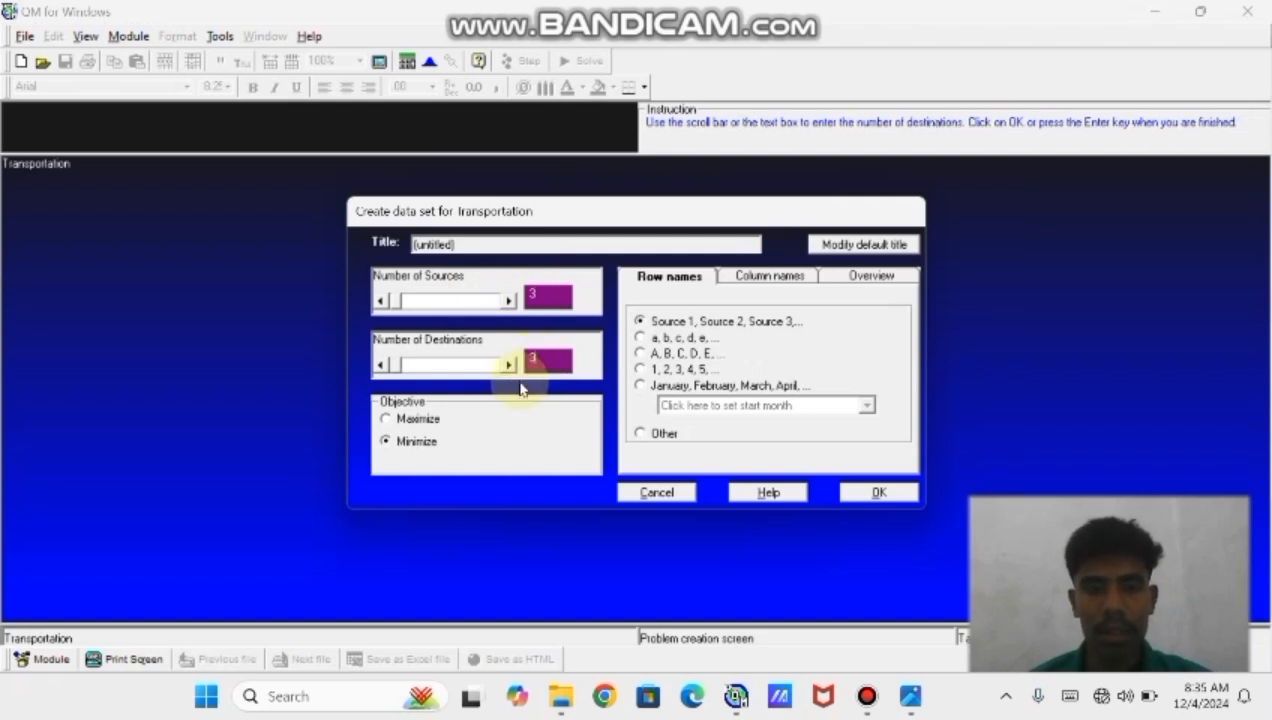
{"action": "left_click", "coordinate": [386, 442]}
{"action": "left_click", "coordinate": [386, 442]}
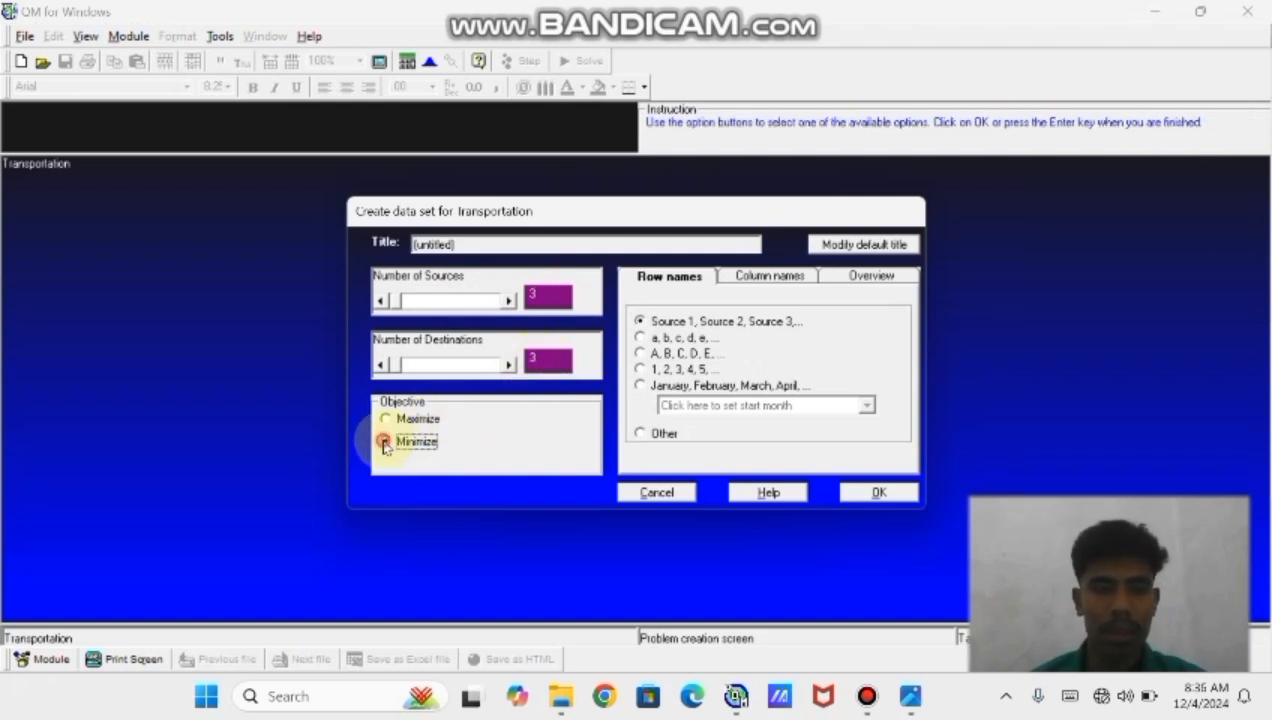
{"action": "left_click", "coordinate": [877, 491]}
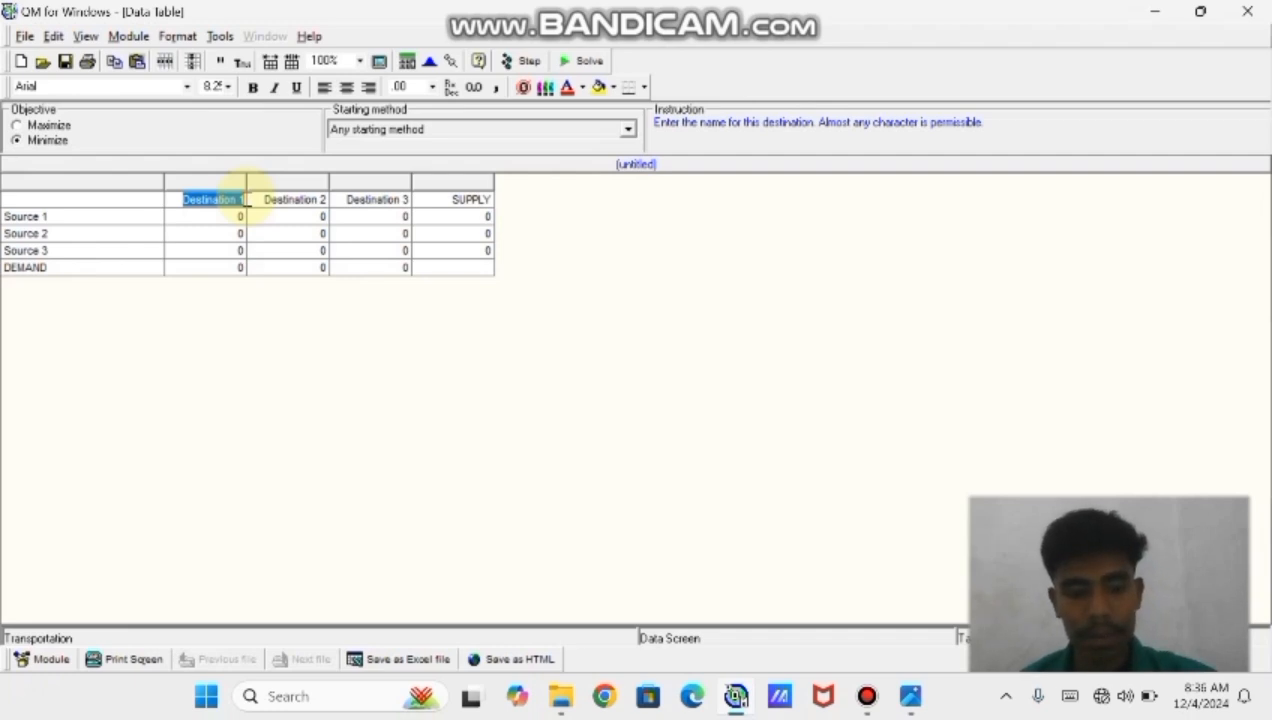
Rename the three destinations X, Y and Z
{"action": "type", "text": "X"}
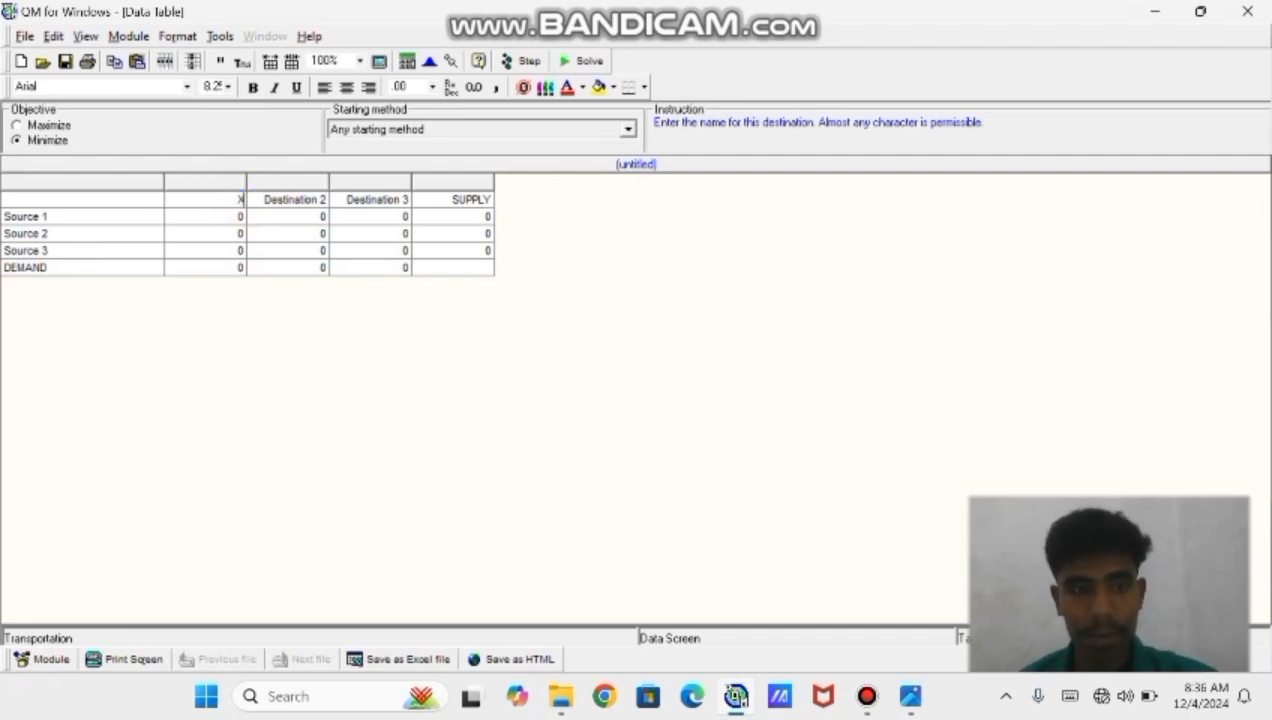
{"action": "key", "text": "Tab"}
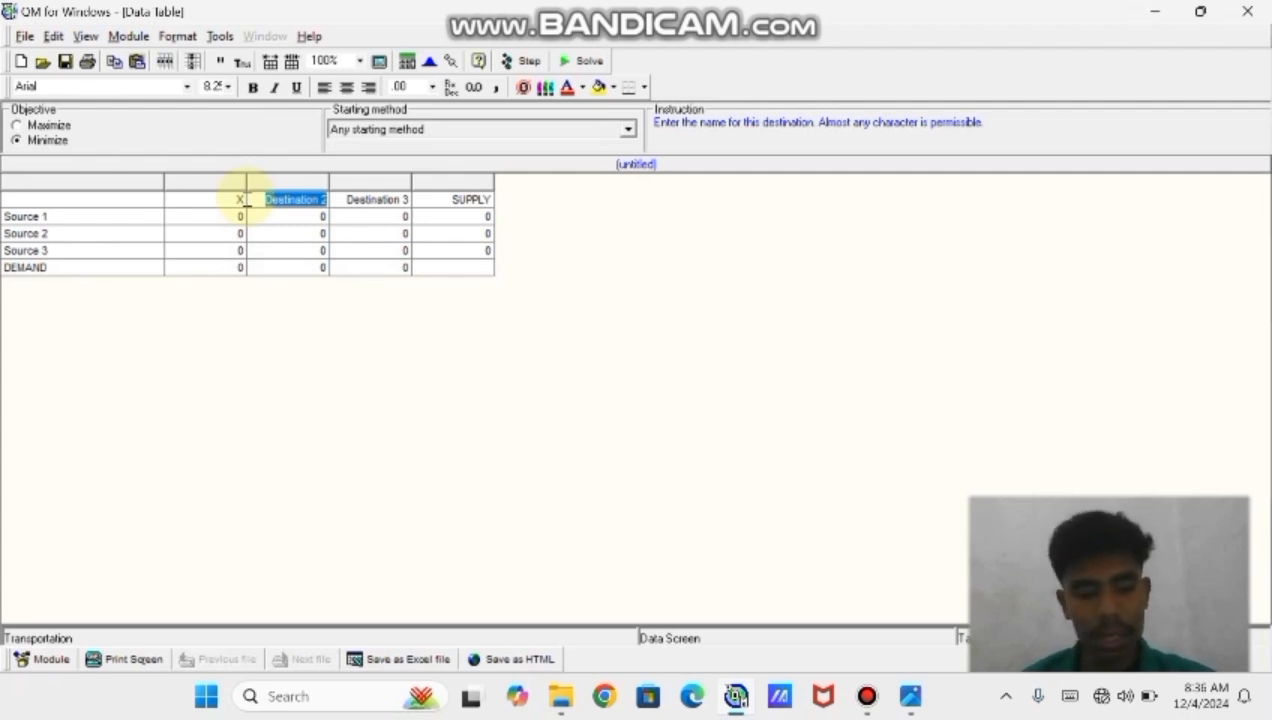
{"action": "type", "text": "Y"}
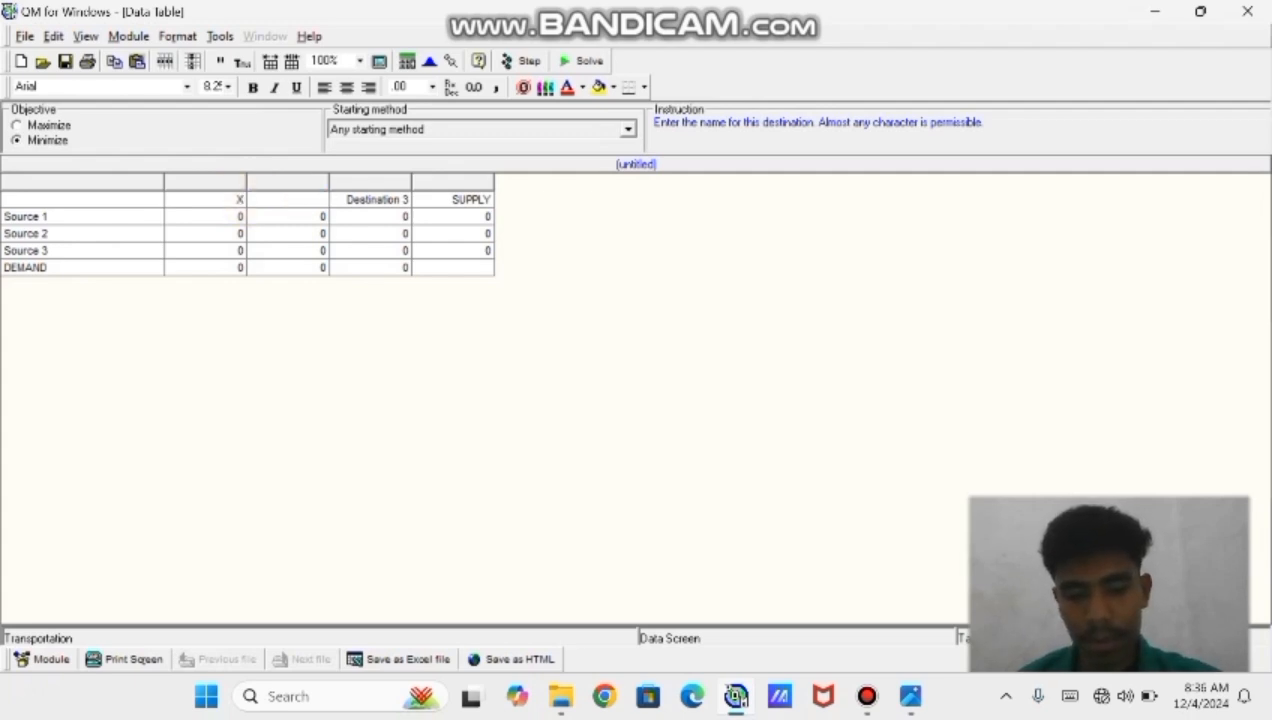
{"action": "key", "text": "Tab"}
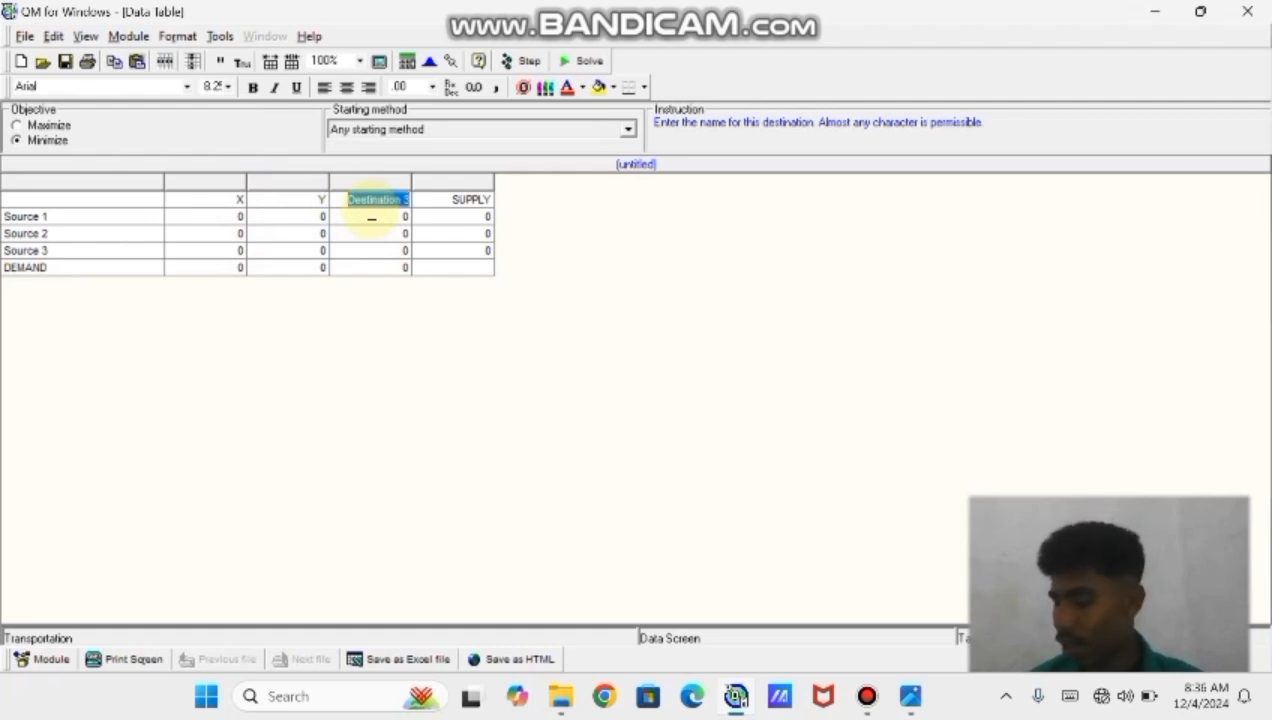
{"action": "type", "text": "Z"}
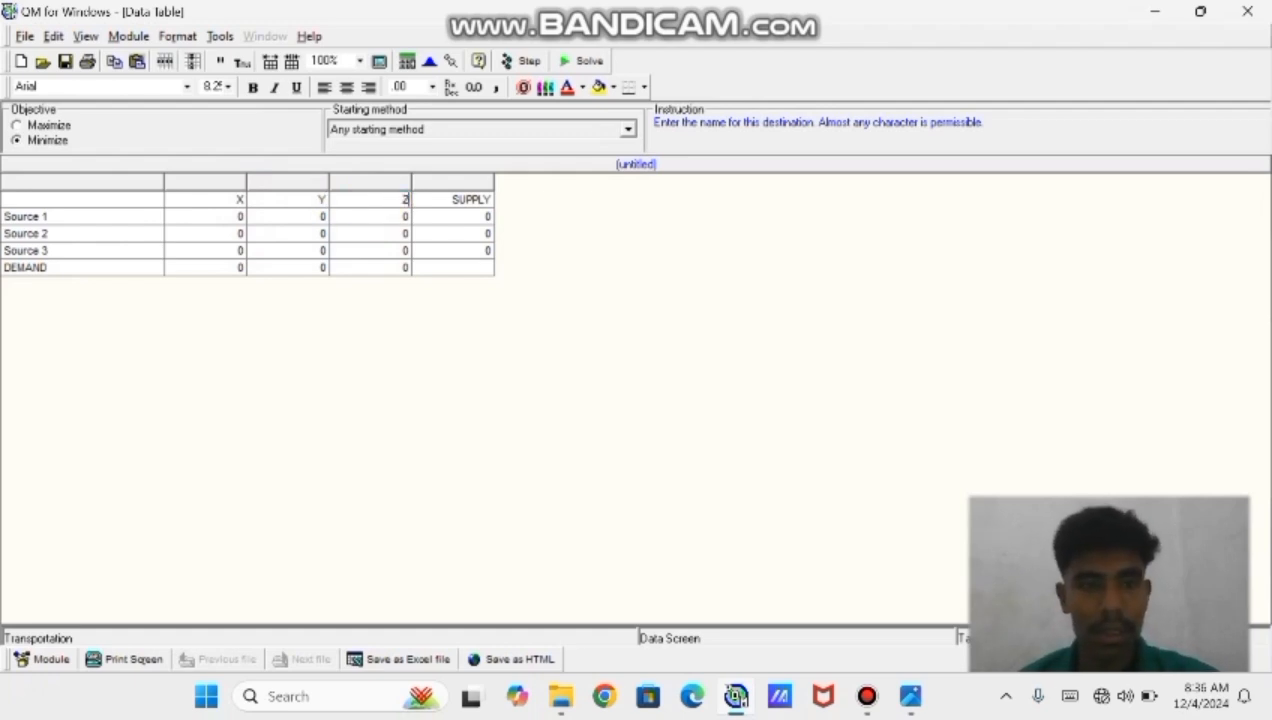
Rename the three sources A, B and C
{"action": "left_click", "coordinate": [50, 219]}
{"action": "key", "text": "BackSpace"}
{"action": "key", "text": "BackSpace"}
{"action": "key", "text": "BackSpace"}
{"action": "key", "text": "BackSpace"}
{"action": "key", "text": "BackSpace"}
{"action": "key", "text": "BackSpace"}
{"action": "key", "text": "BackSpace"}
{"action": "key", "text": "BackSpace"}
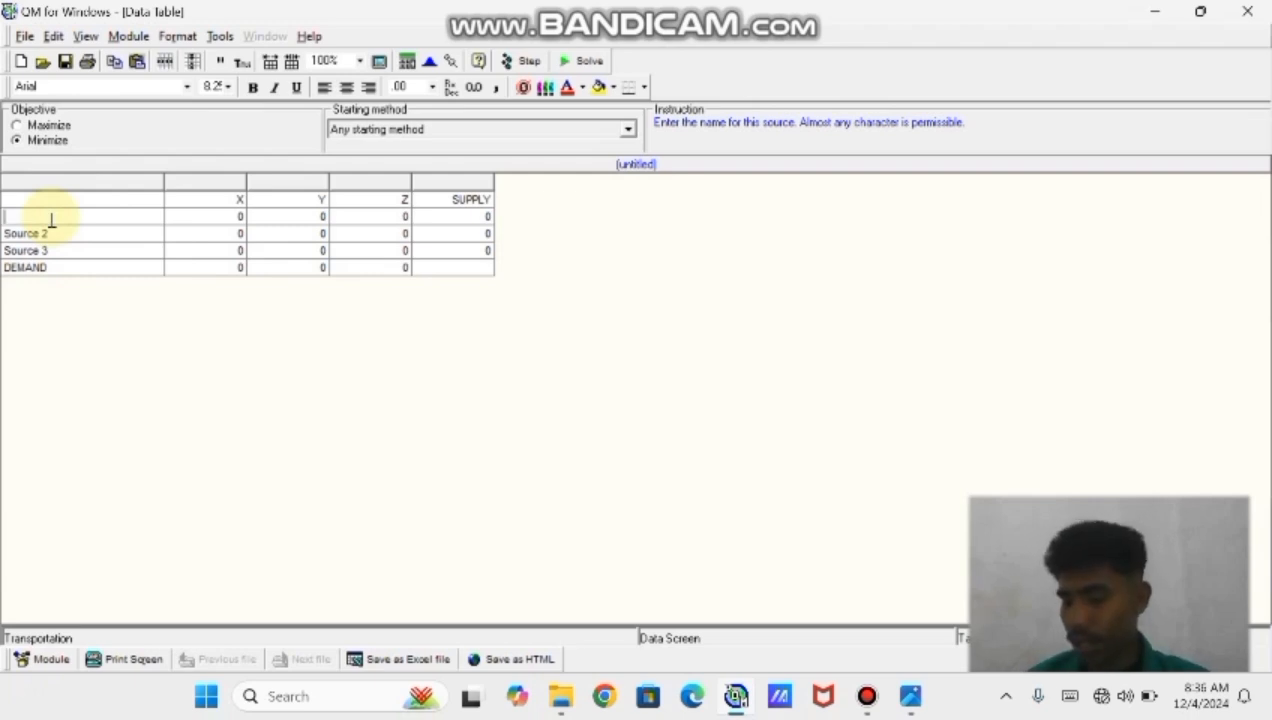
{"action": "type", "text": "A"}
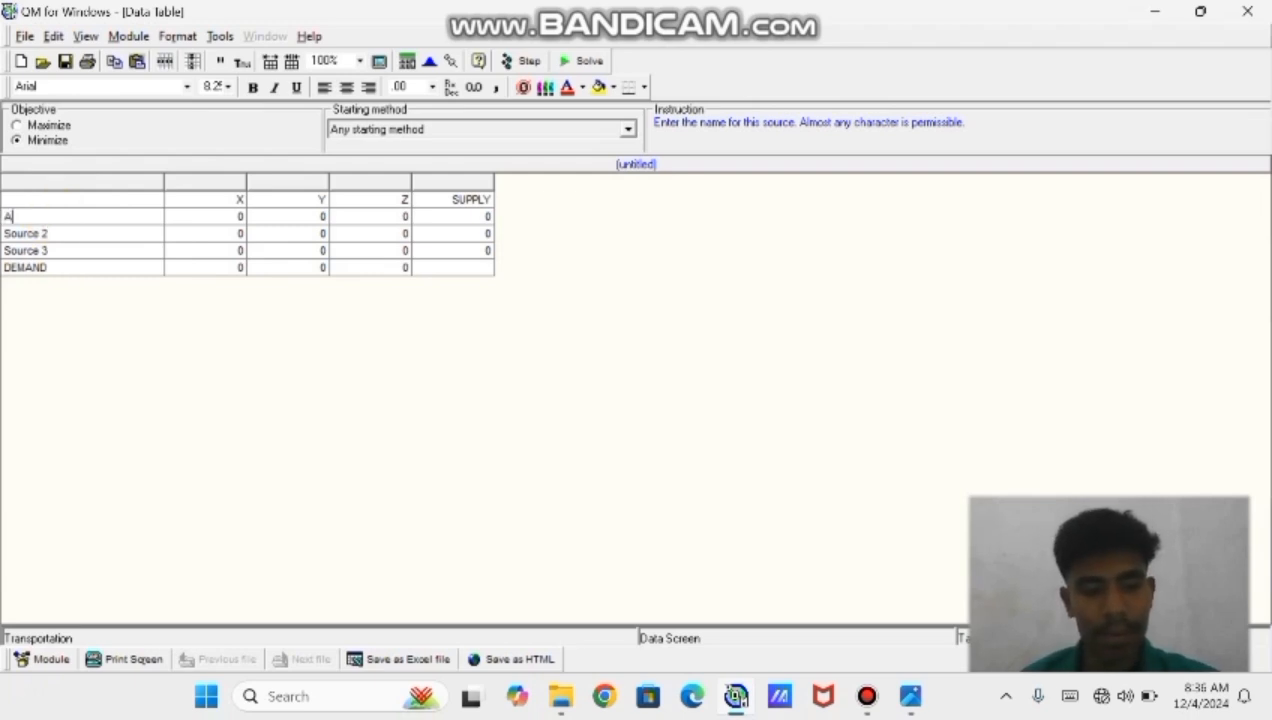
{"action": "key", "text": "Return"}
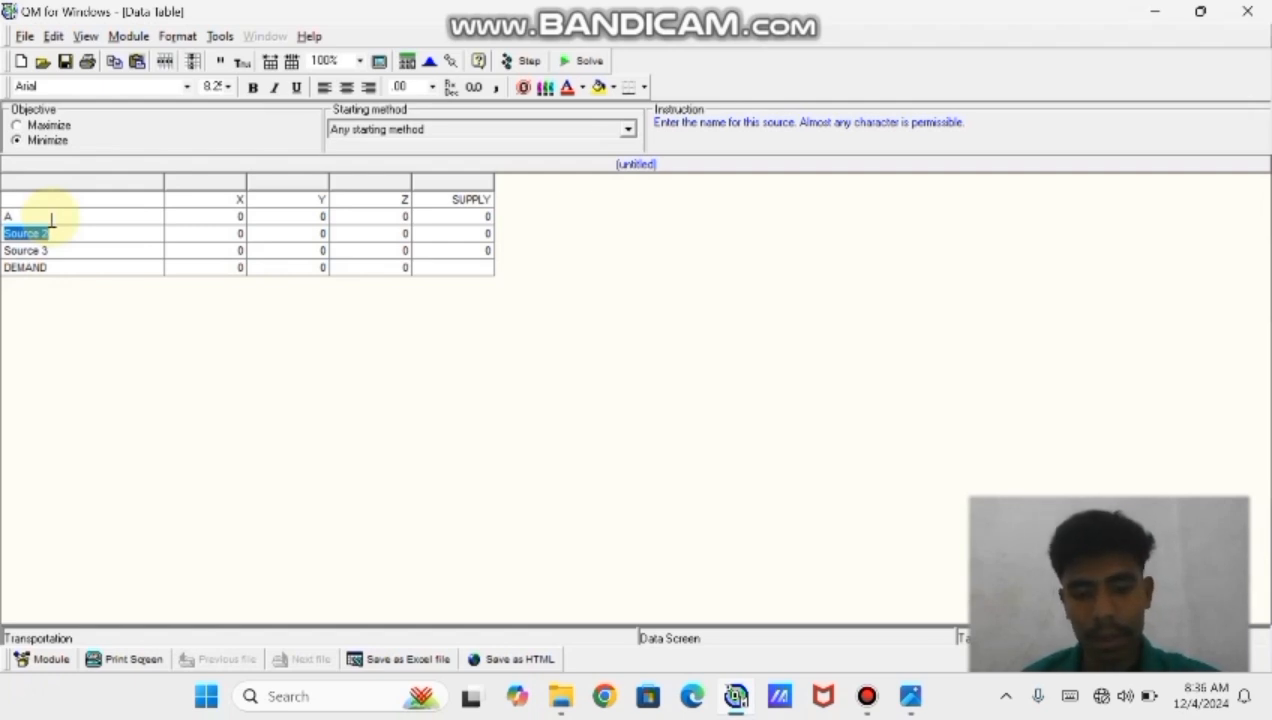
{"action": "type", "text": "B"}
{"action": "key", "text": "Return"}
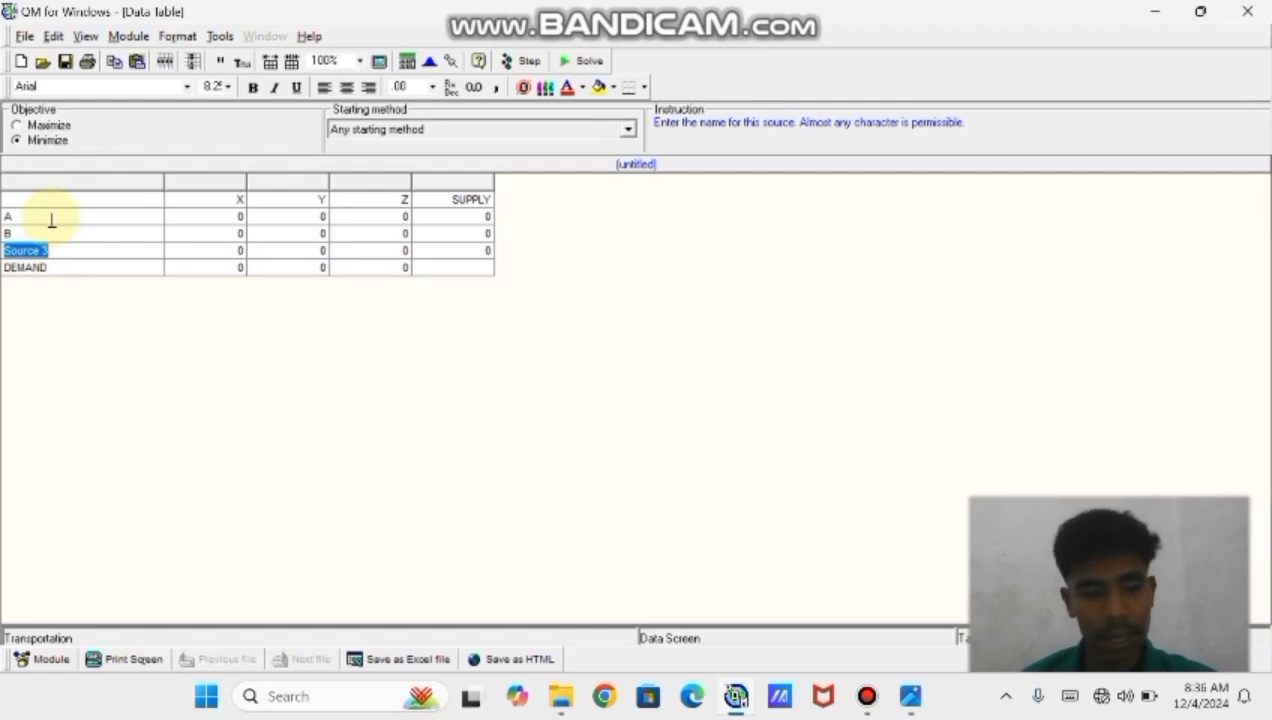
{"action": "type", "text": "C"}
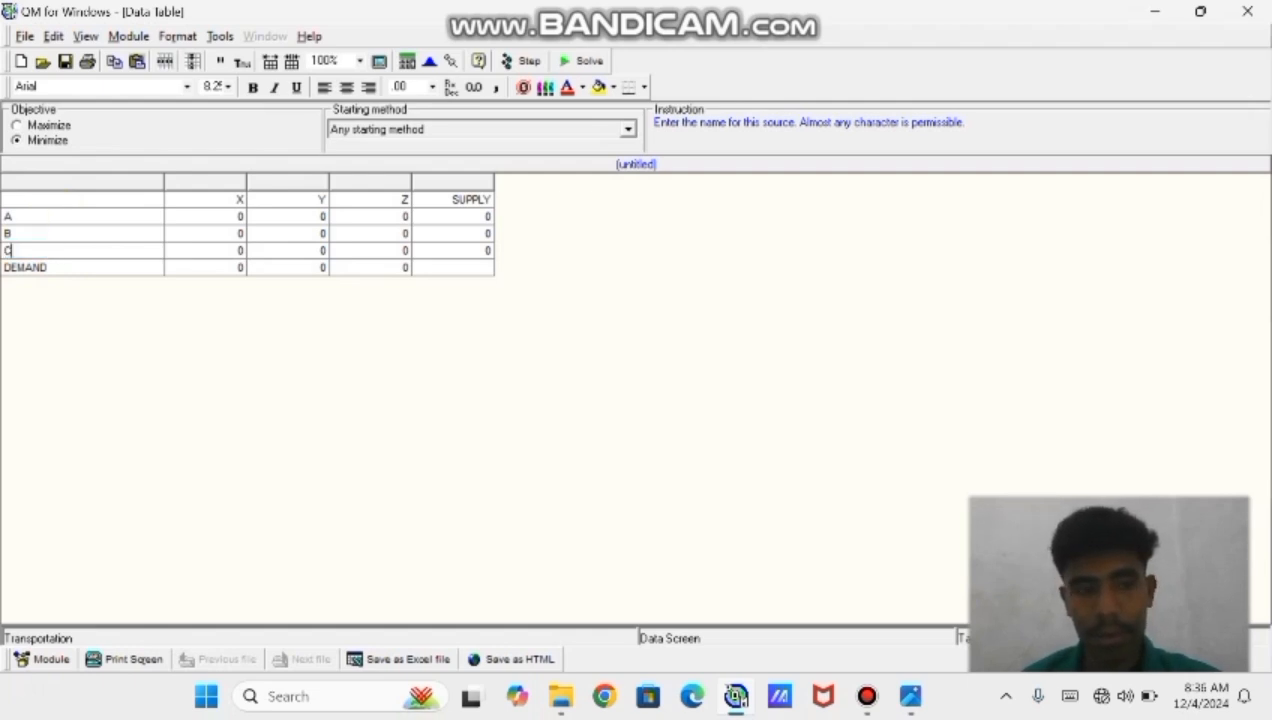
{"action": "left_click", "coordinate": [5, 216]}
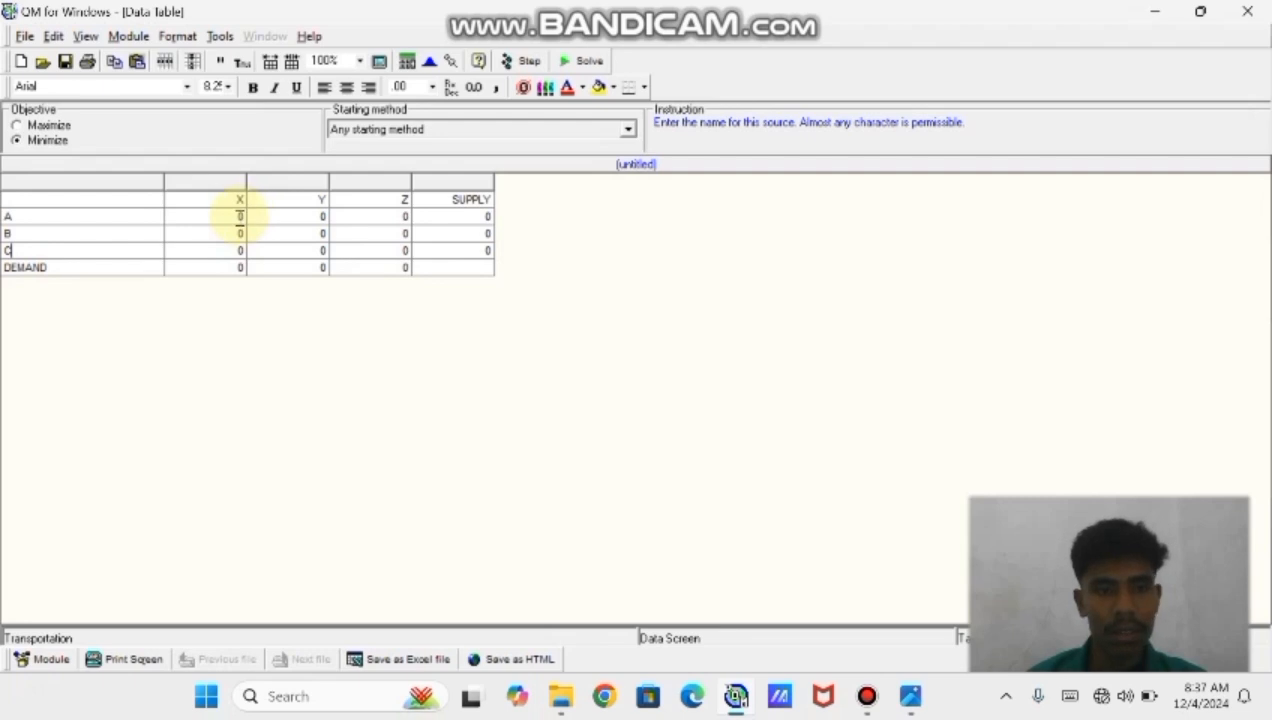
Enter source A's shipping costs to X, Y and Z as 25, 31 and 25
{"action": "left_click", "coordinate": [243, 217]}
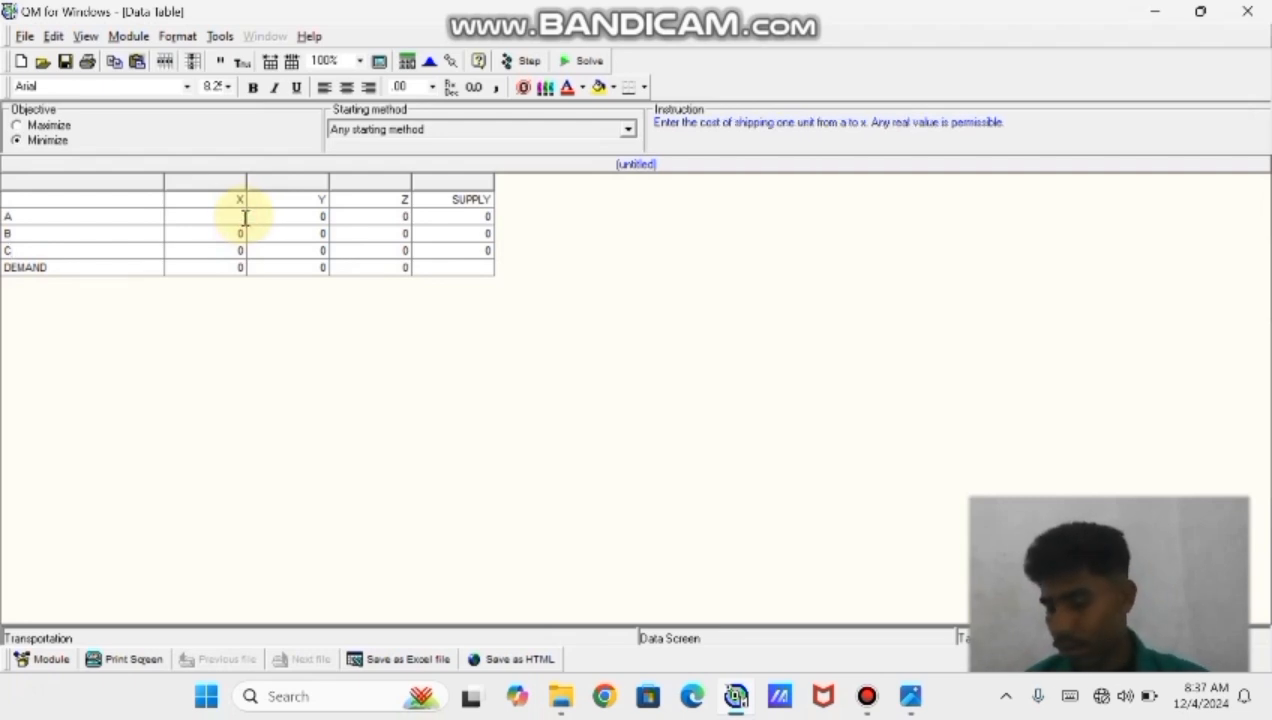
{"action": "type", "text": "25"}
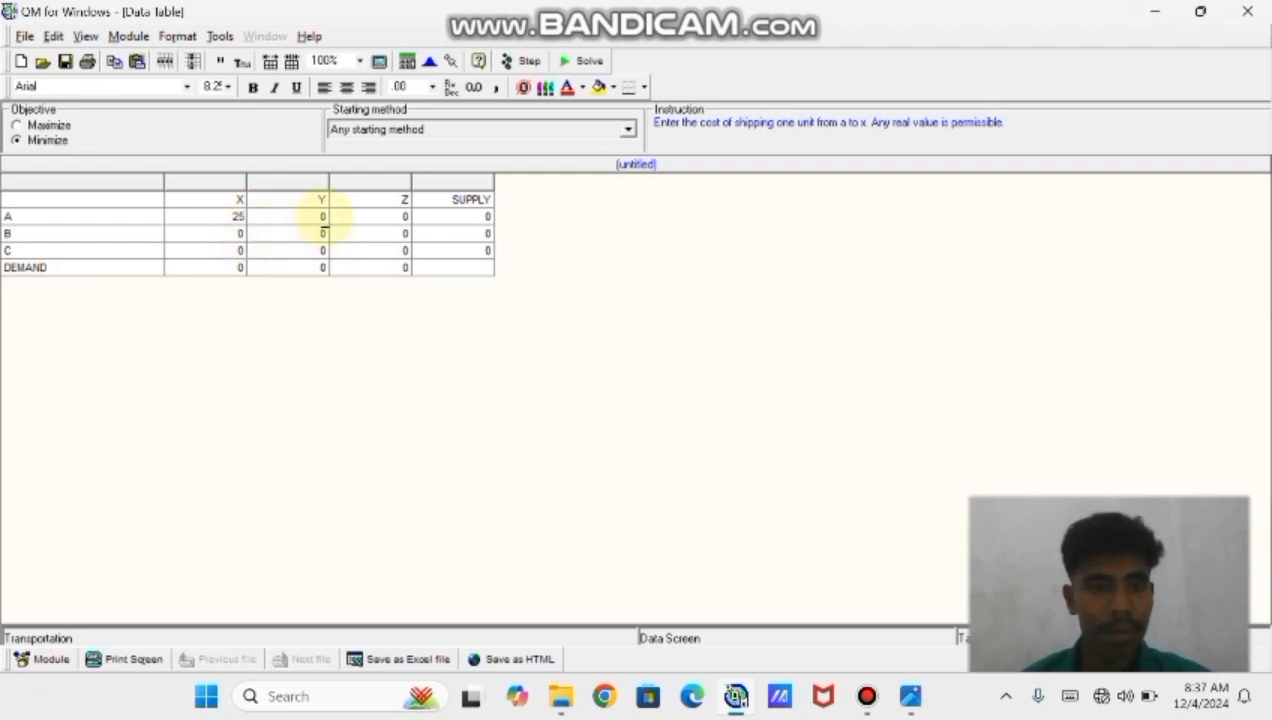
{"action": "left_click", "coordinate": [326, 217]}
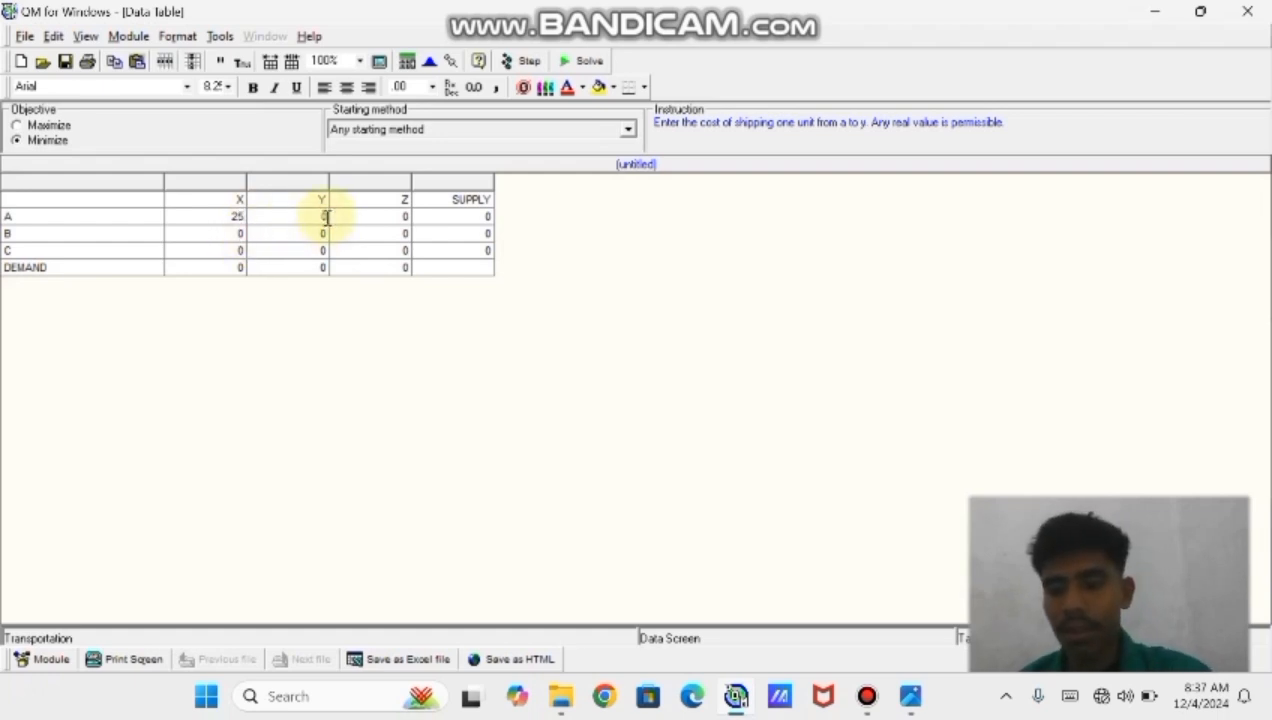
{"action": "key", "text": "BackSpace"}
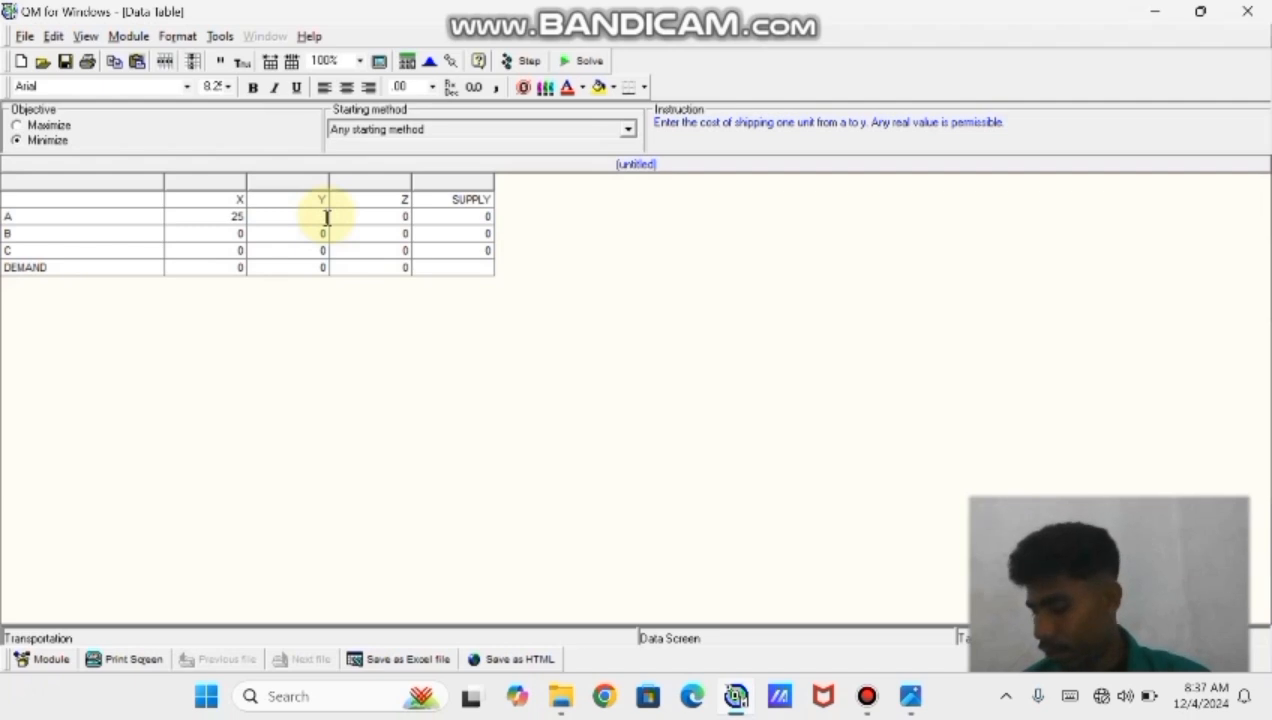
{"action": "type", "text": "31"}
{"action": "key", "text": "Tab"}
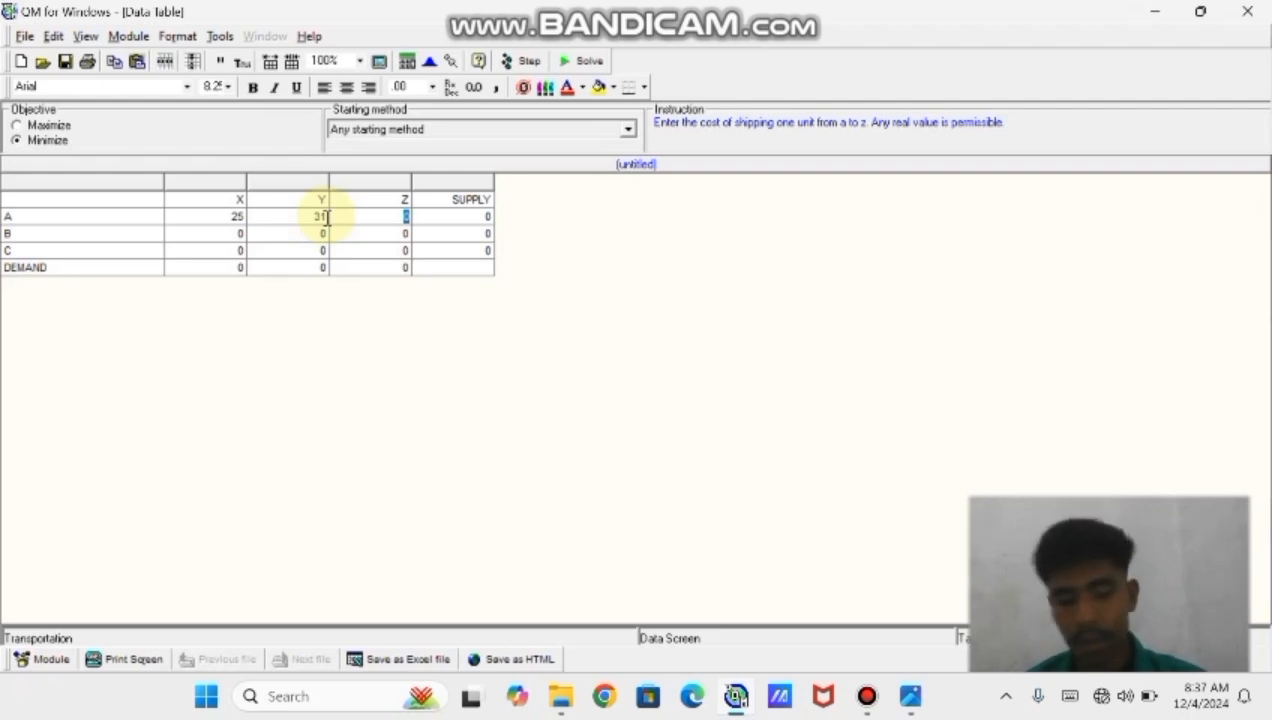
{"action": "type", "text": "25"}
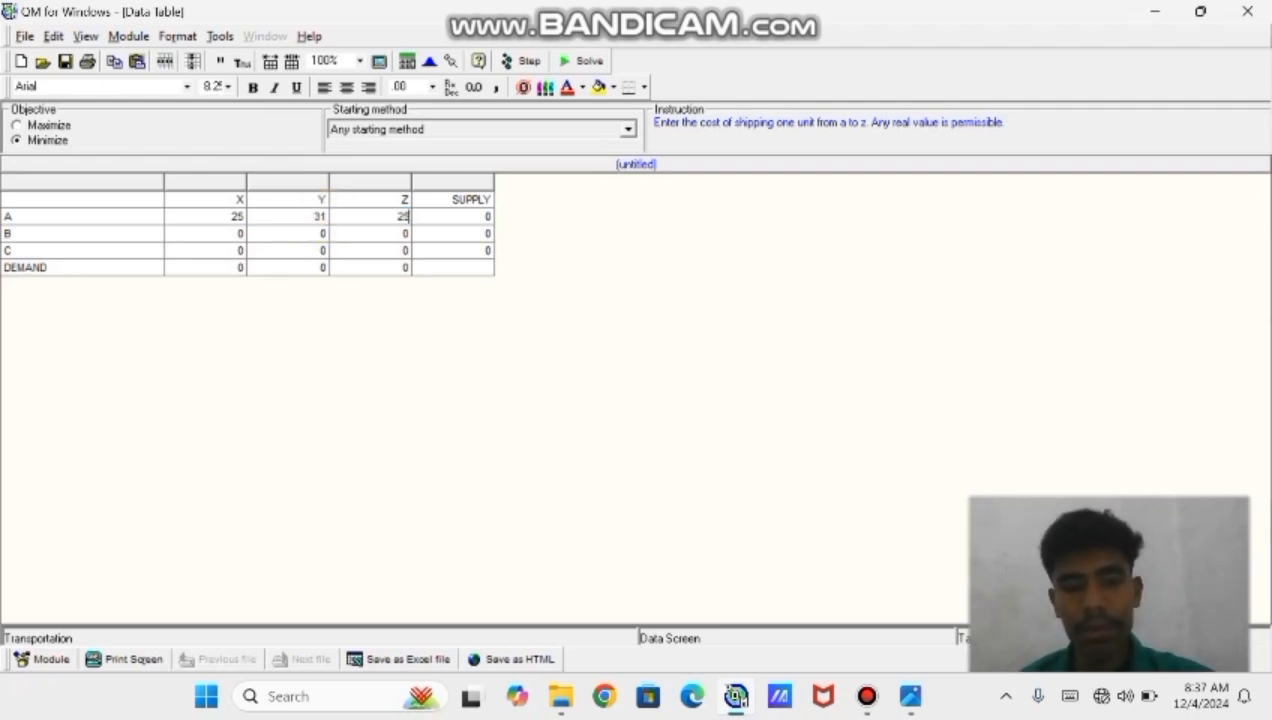
Enter source B's shipping costs to X, Y and Z as 15, 20 and 24
{"action": "left_click", "coordinate": [59, 230]}
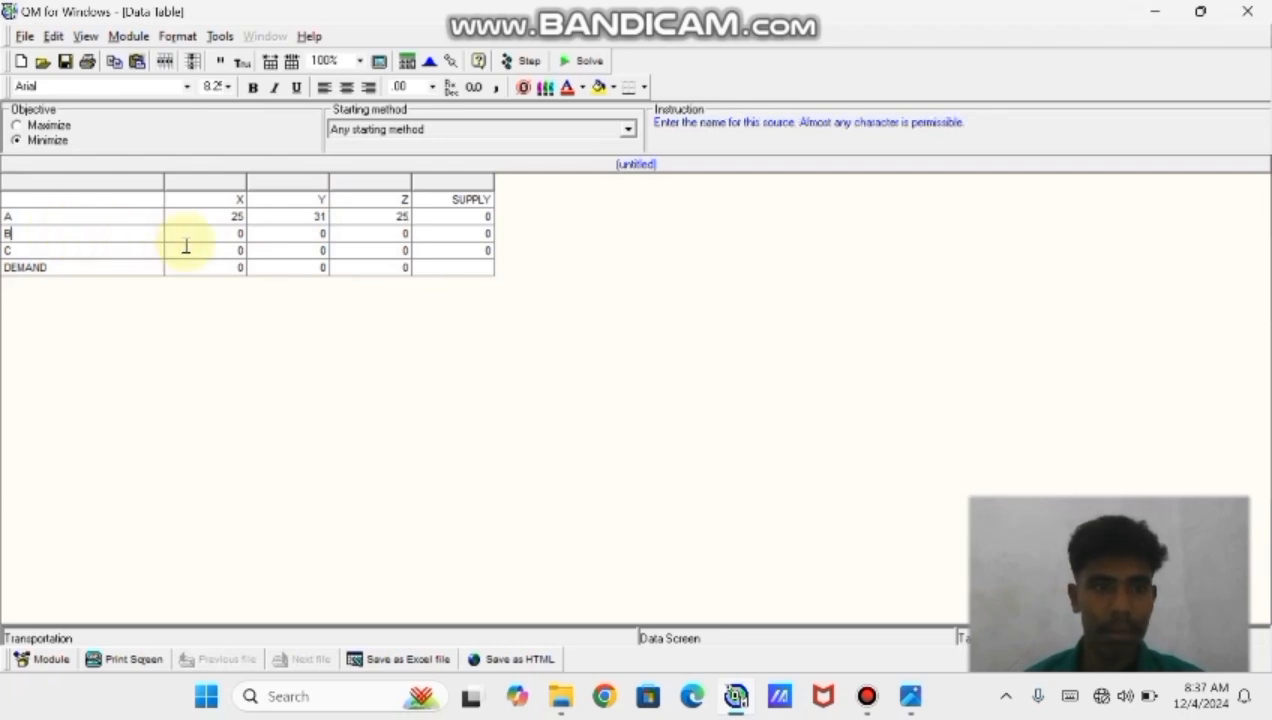
{"action": "left_click", "coordinate": [242, 234]}
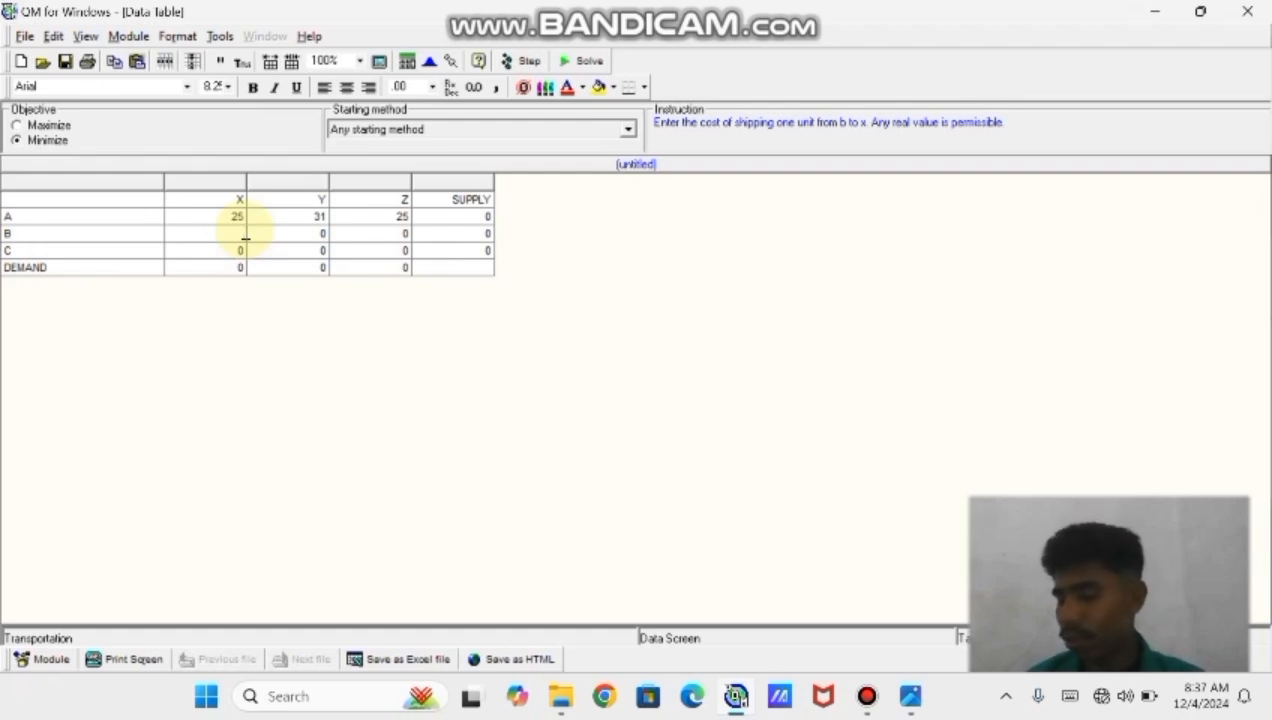
{"action": "type", "text": "15"}
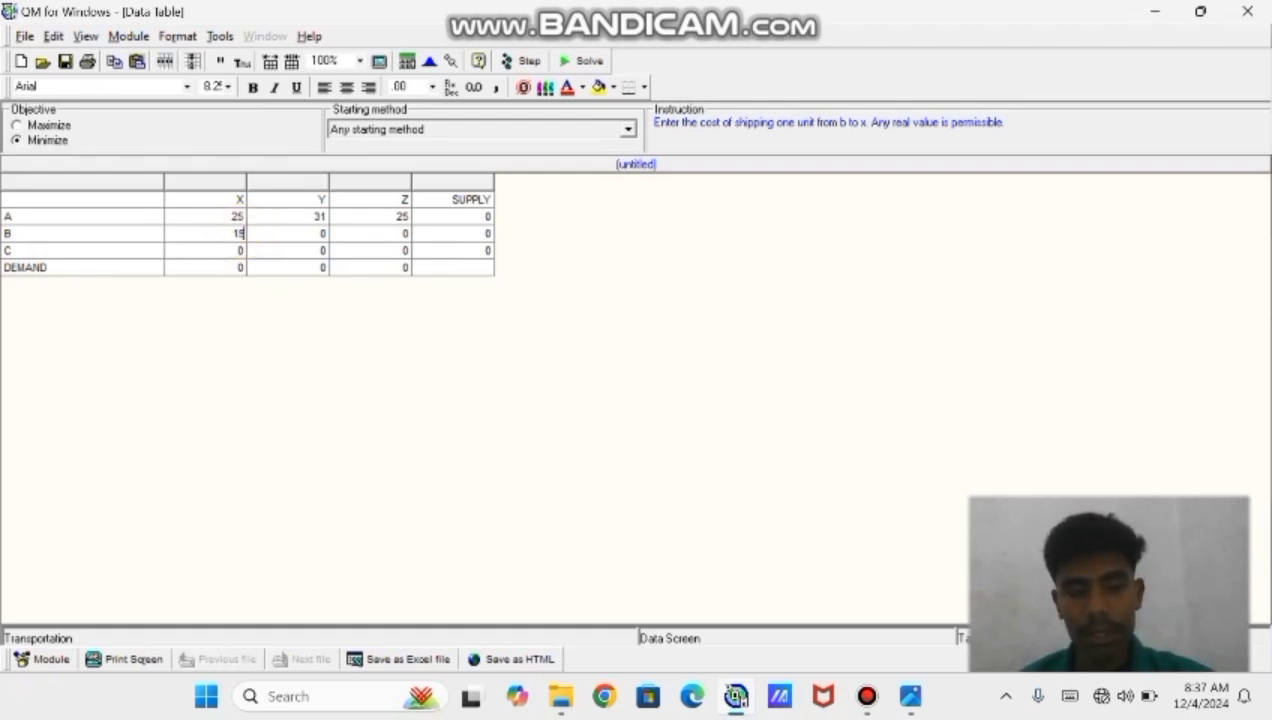
{"action": "key", "text": "Tab"}
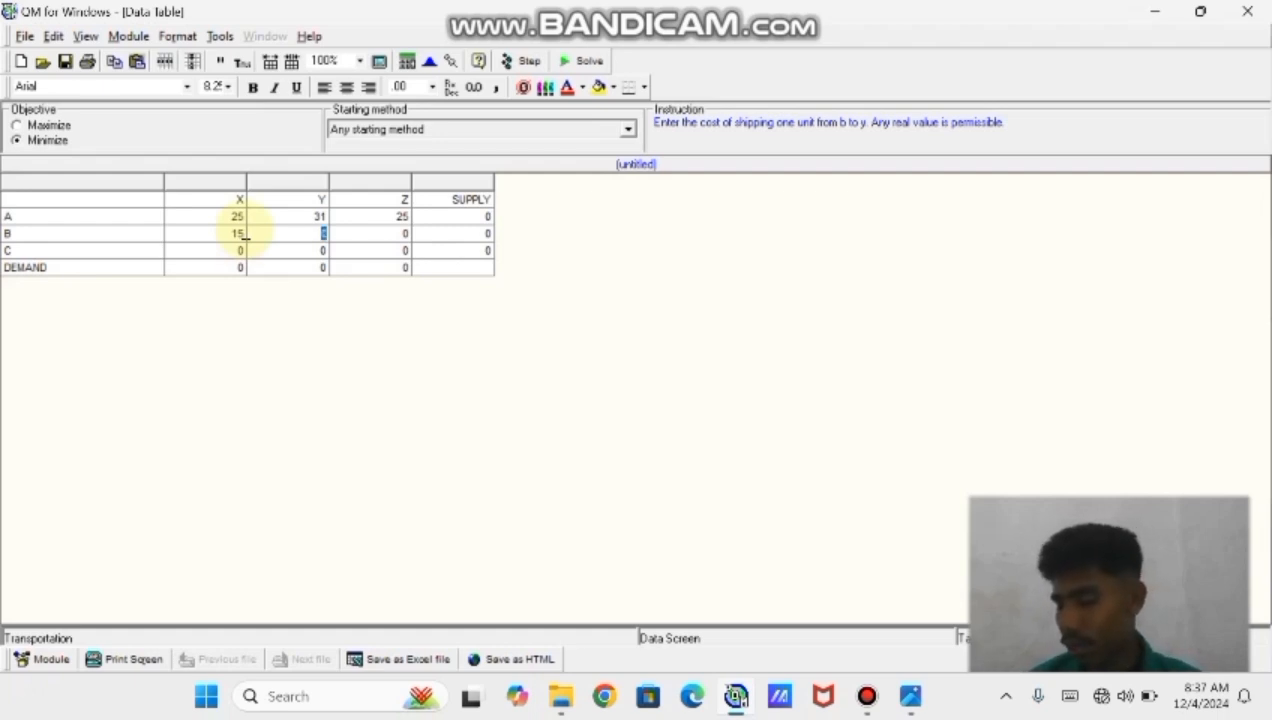
{"action": "type", "text": "20"}
{"action": "key", "text": "Tab"}
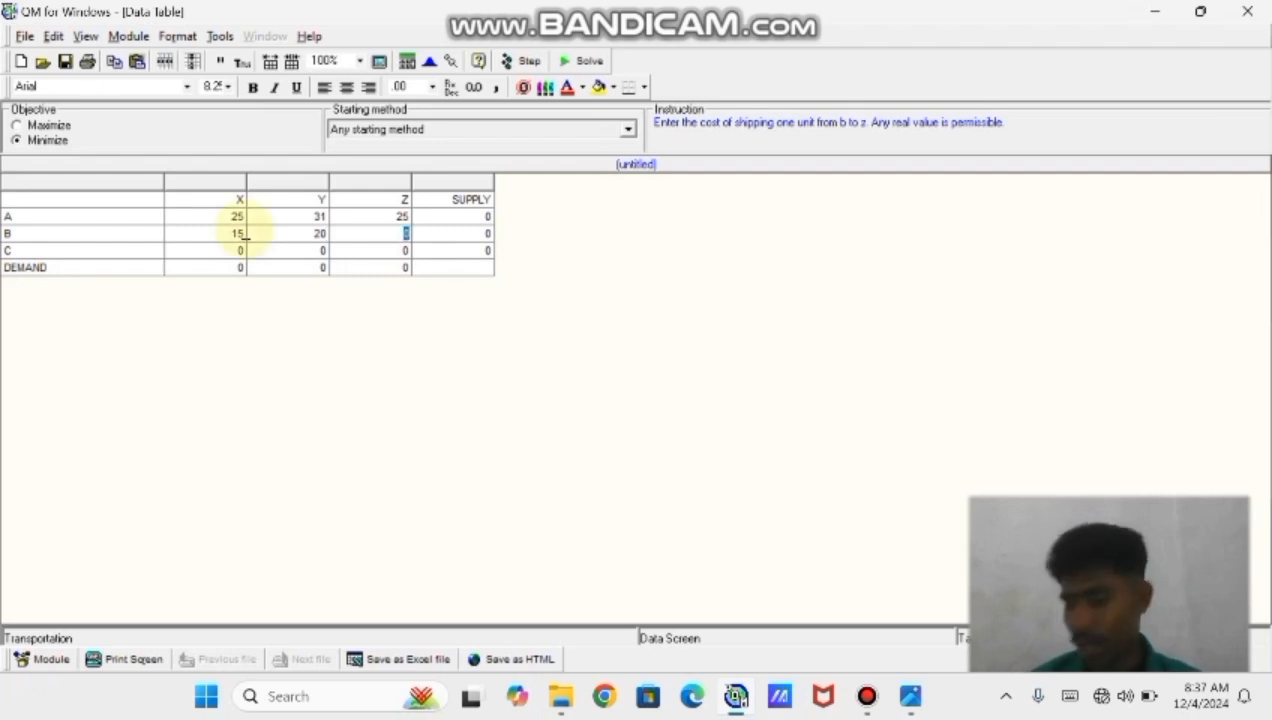
{"action": "type", "text": "24"}
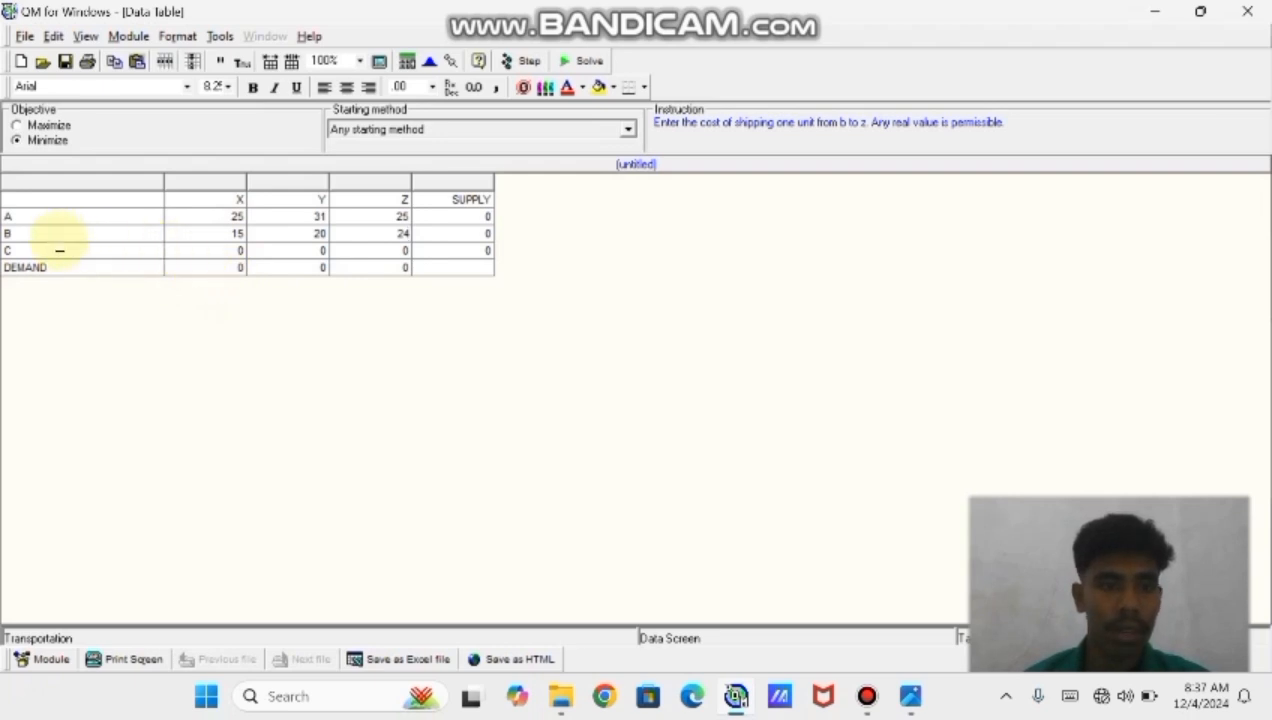
Enter source C's shipping costs to X, Y and Z as 22, 19 and 17
{"action": "left_click", "coordinate": [242, 250]}
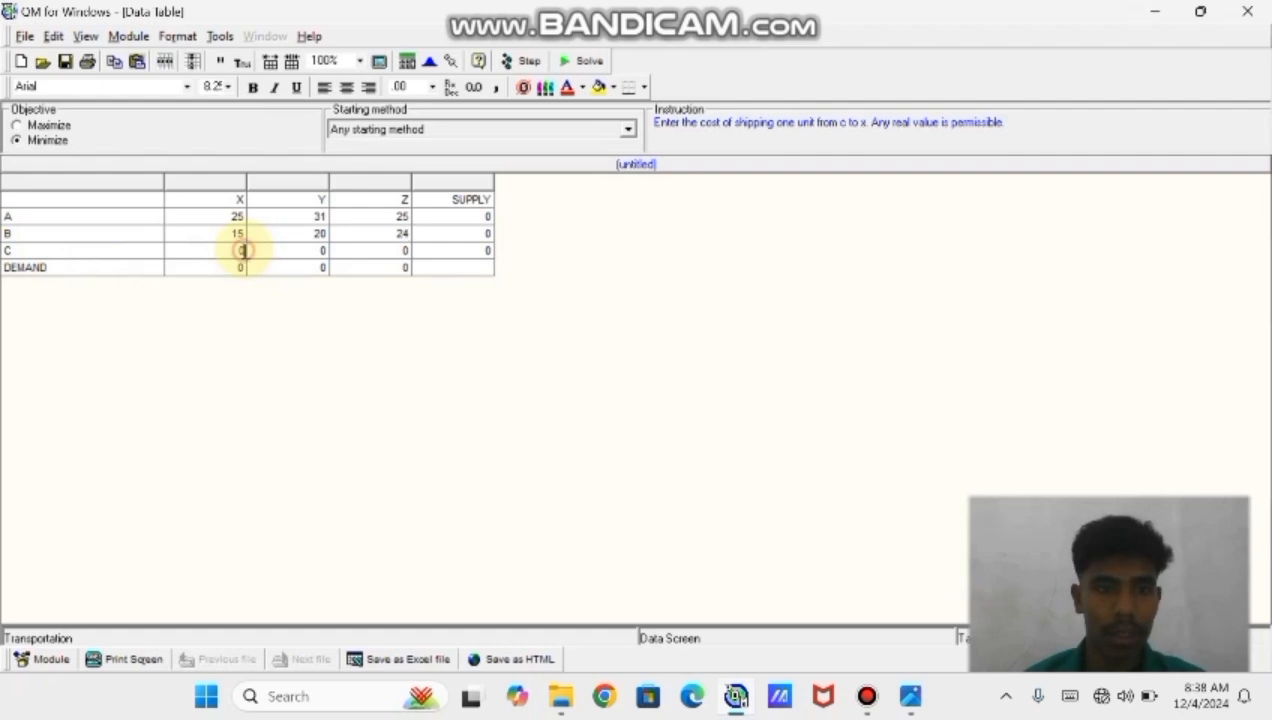
{"action": "key", "text": "BackSpace"}
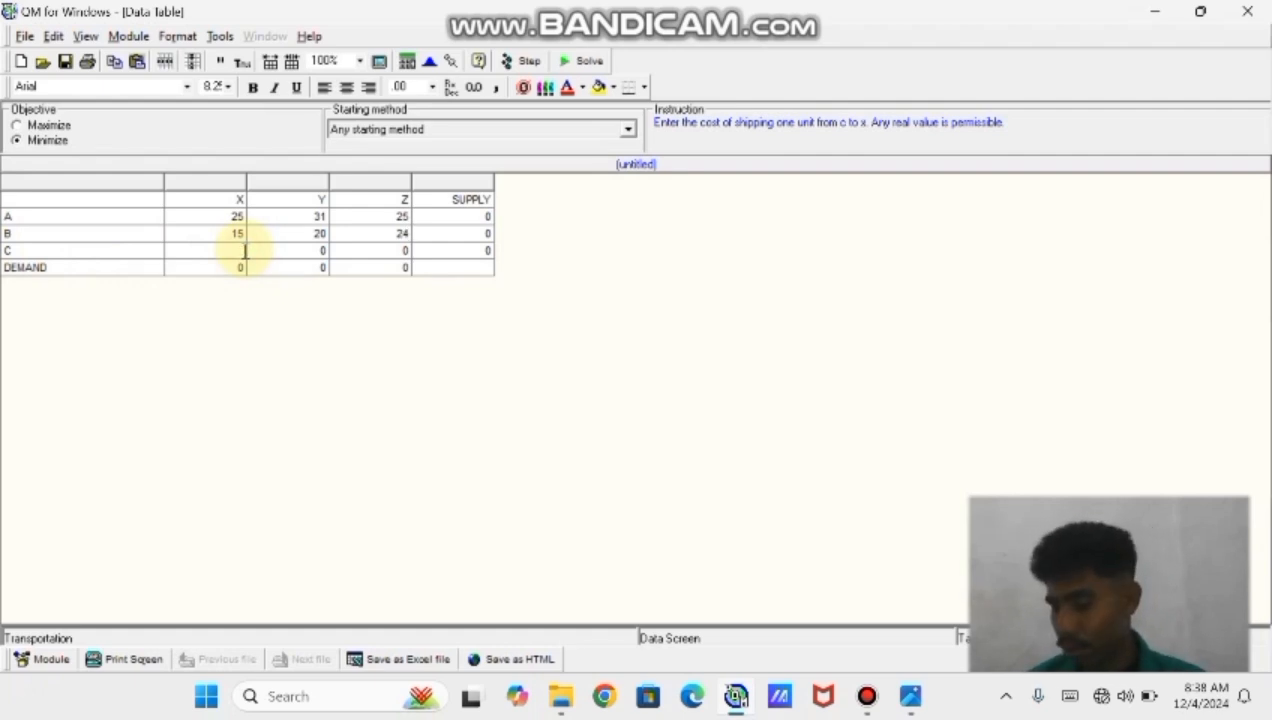
{"action": "type", "text": "22"}
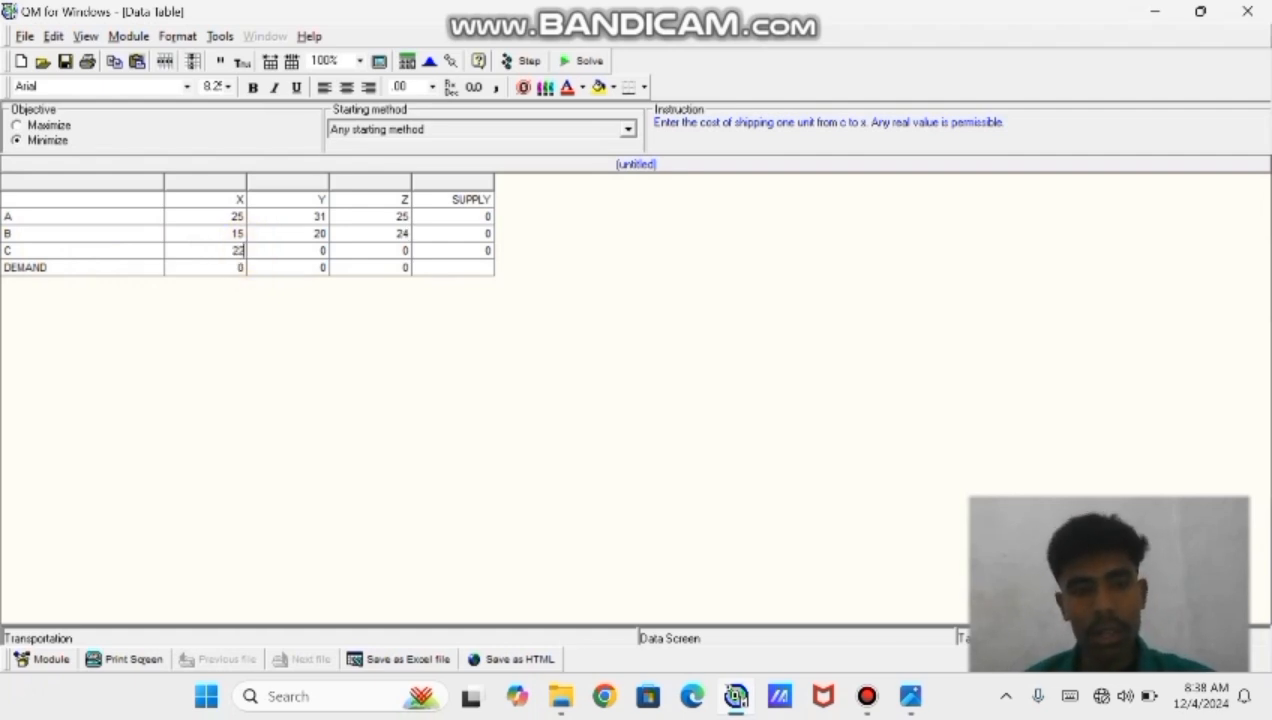
{"action": "key", "text": "Tab"}
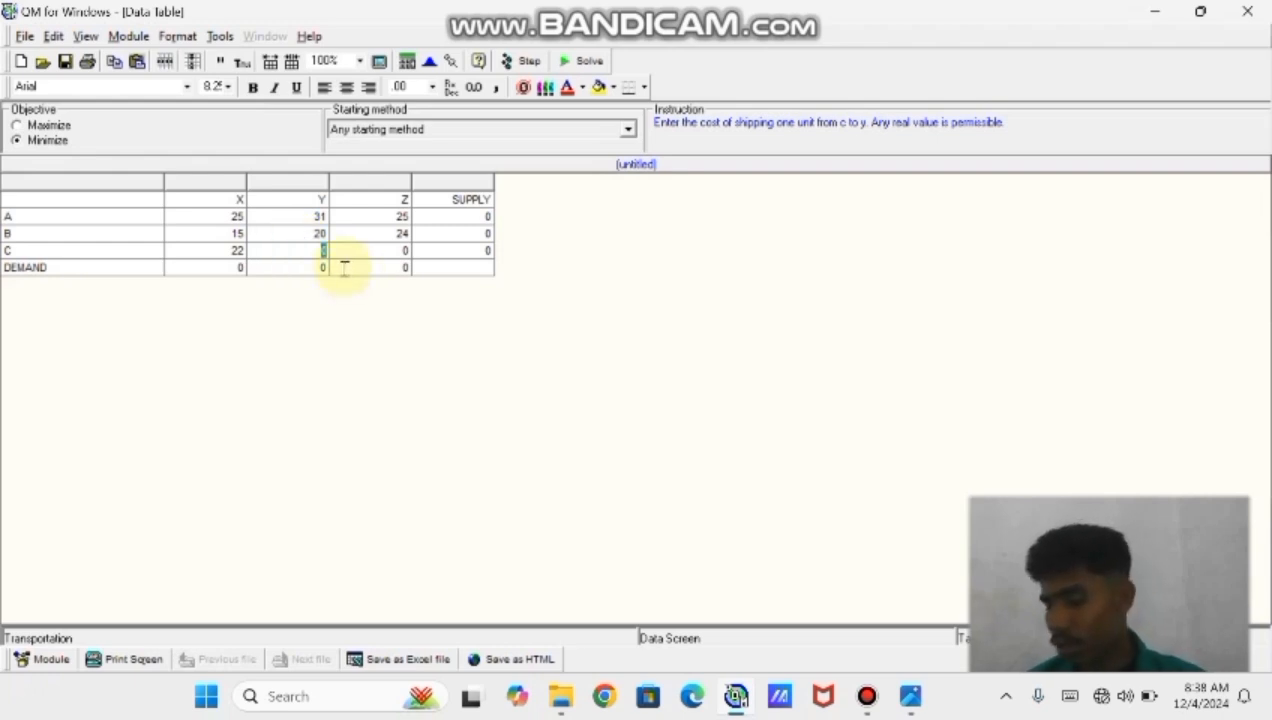
{"action": "type", "text": "19"}
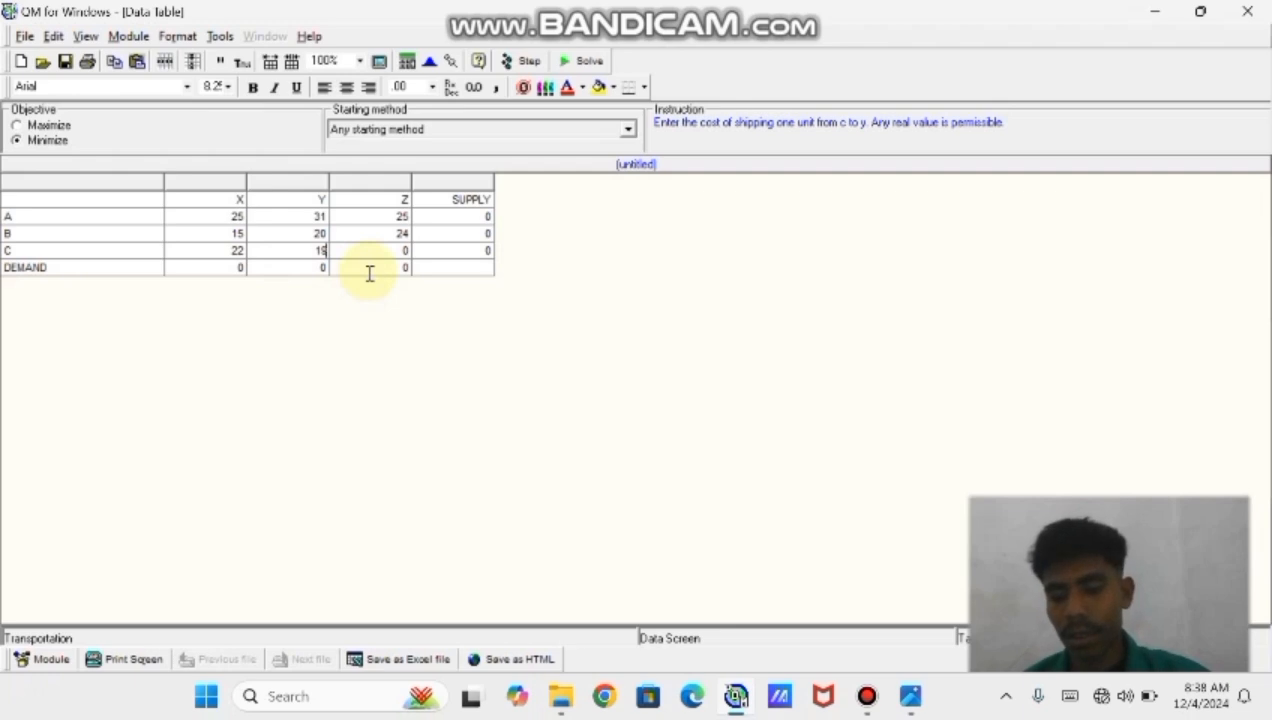
{"action": "key", "text": "Tab"}
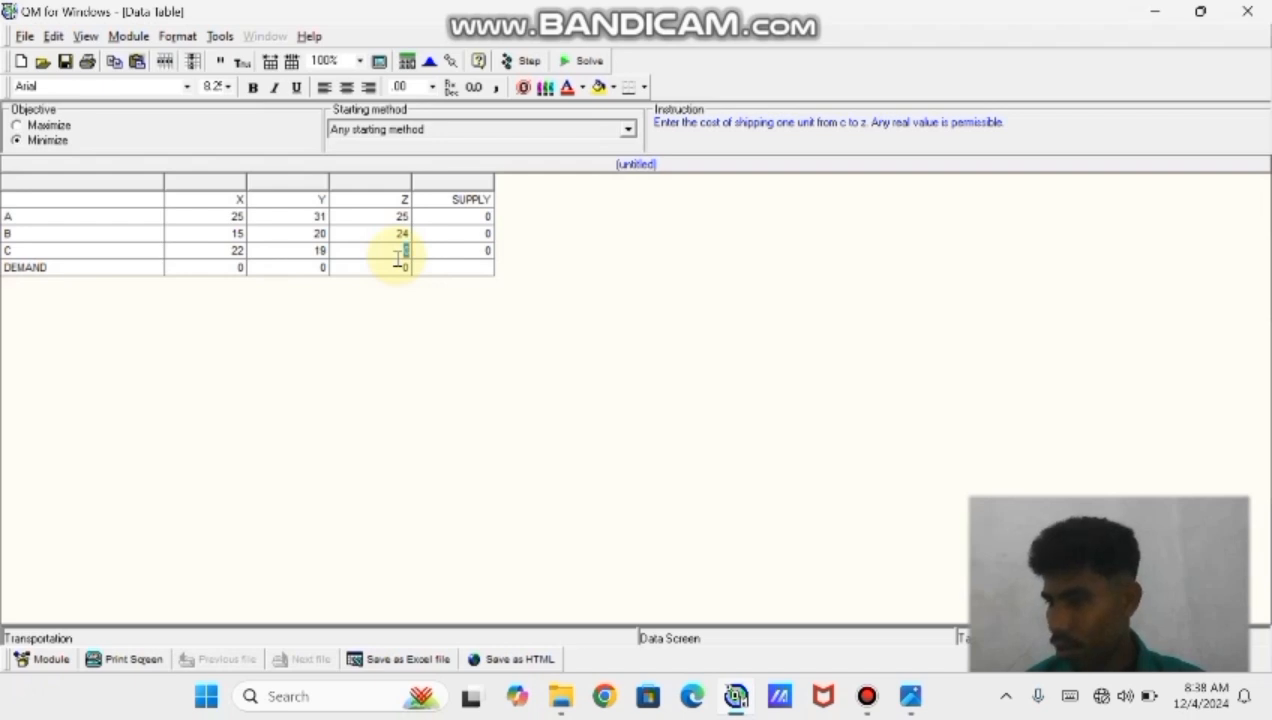
{"action": "type", "text": "17"}
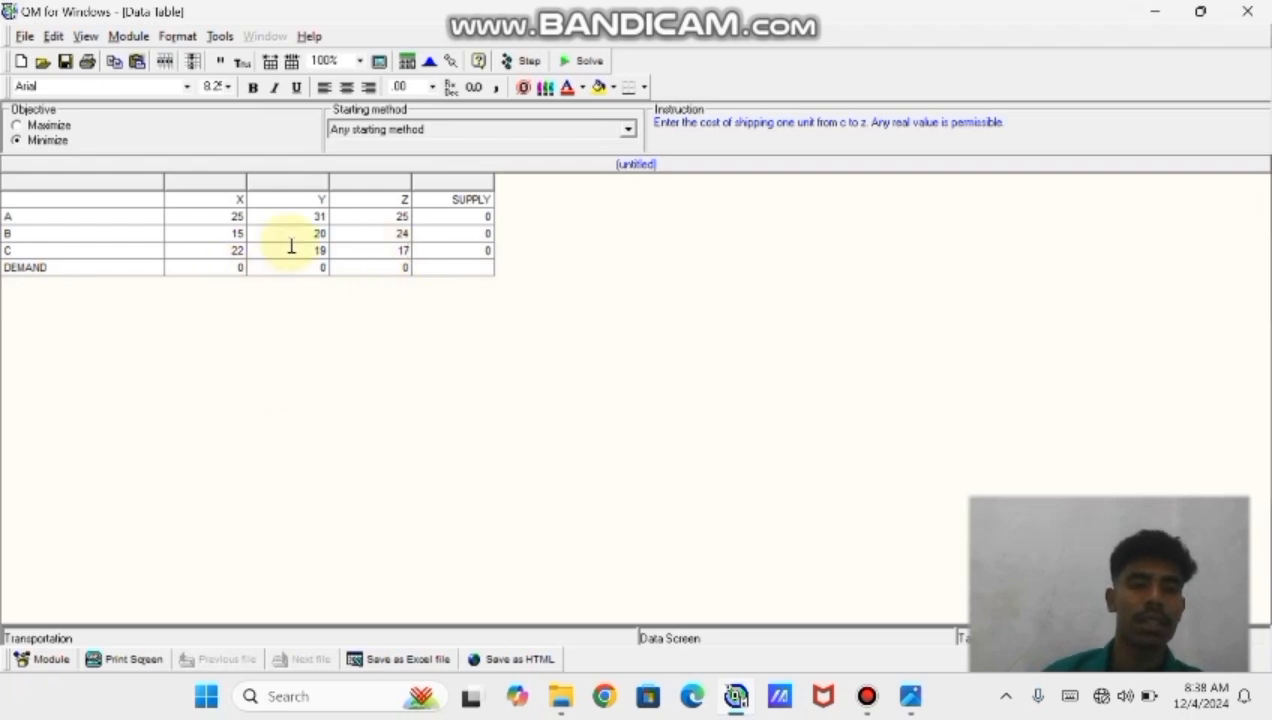
Solve the transportation problem and open the Shipping list results window
{"action": "left_click", "coordinate": [563, 62]}
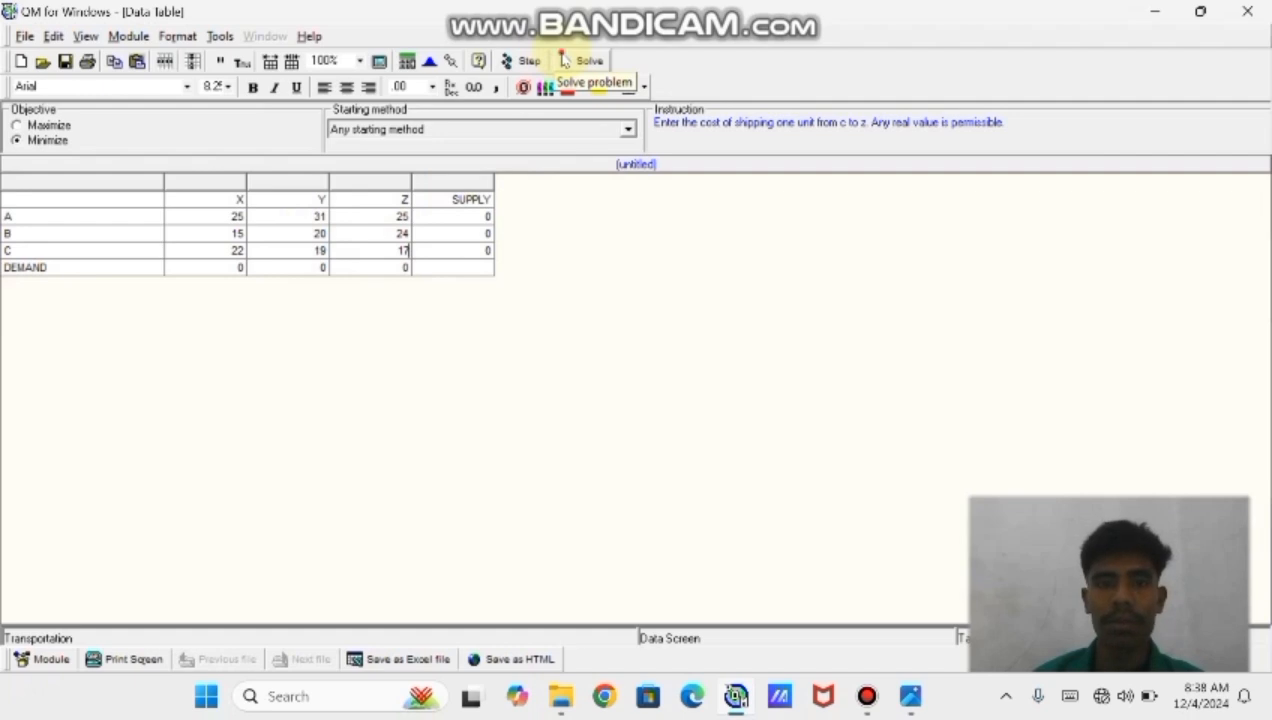
{"action": "left_click", "coordinate": [266, 36]}
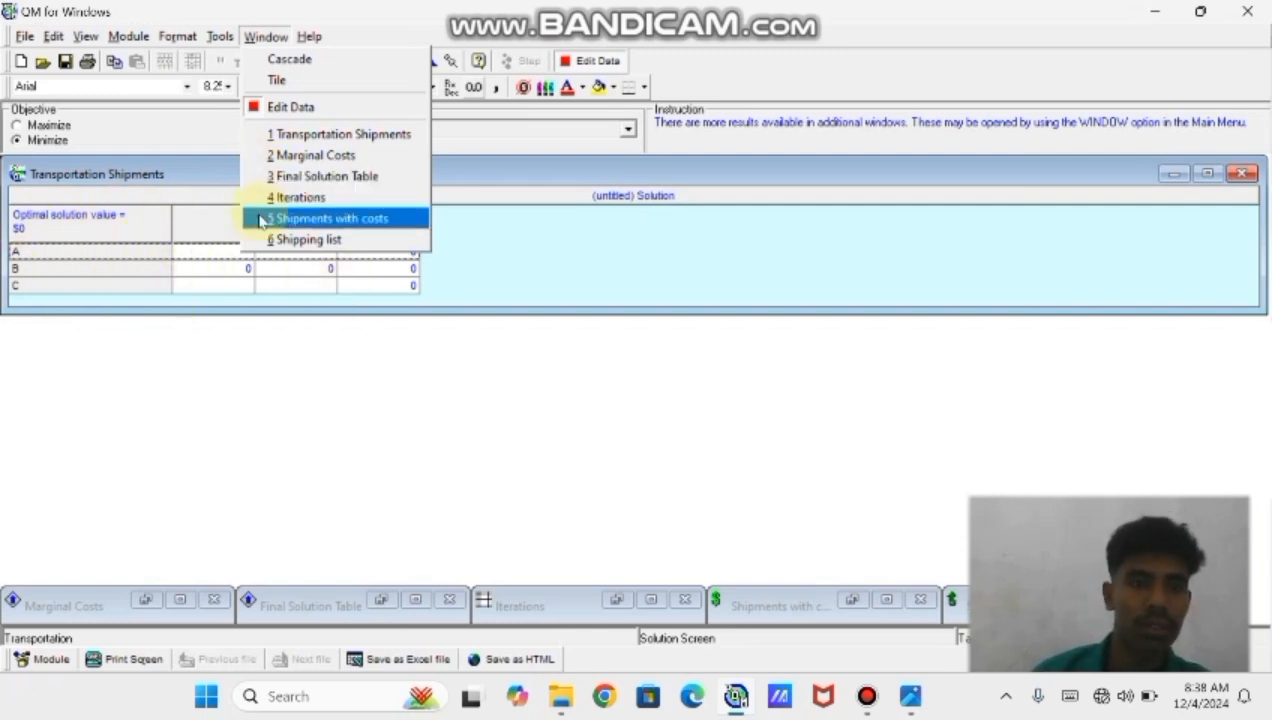
{"action": "left_click", "coordinate": [305, 240]}
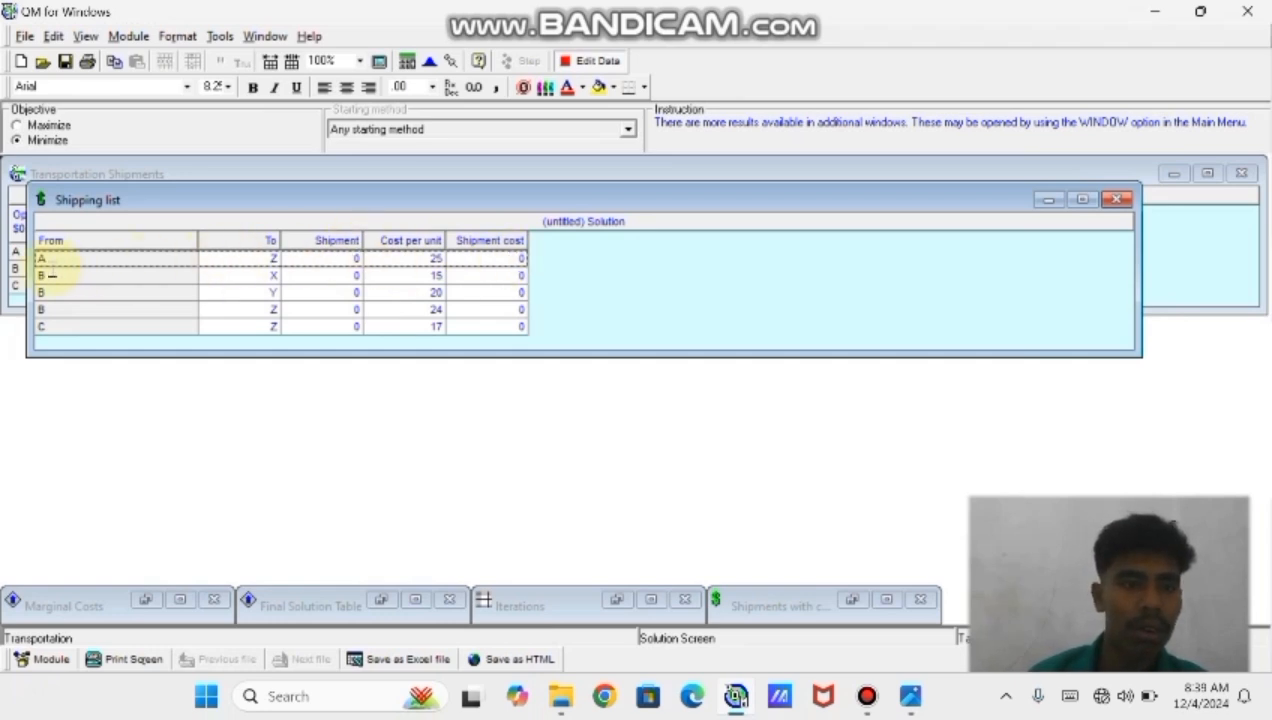
Examine the shipping list's routes and their costs per unit
{"action": "left_click", "coordinate": [45, 274]}
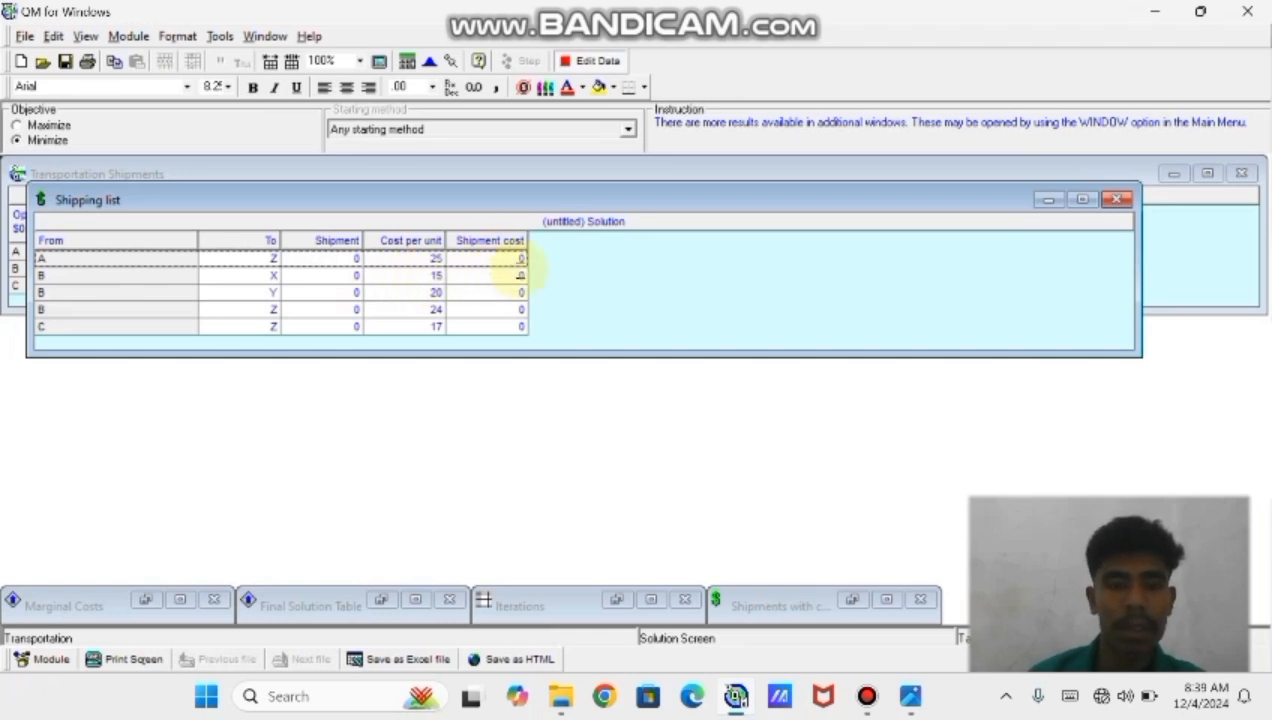
{"action": "left_click", "coordinate": [42, 291]}
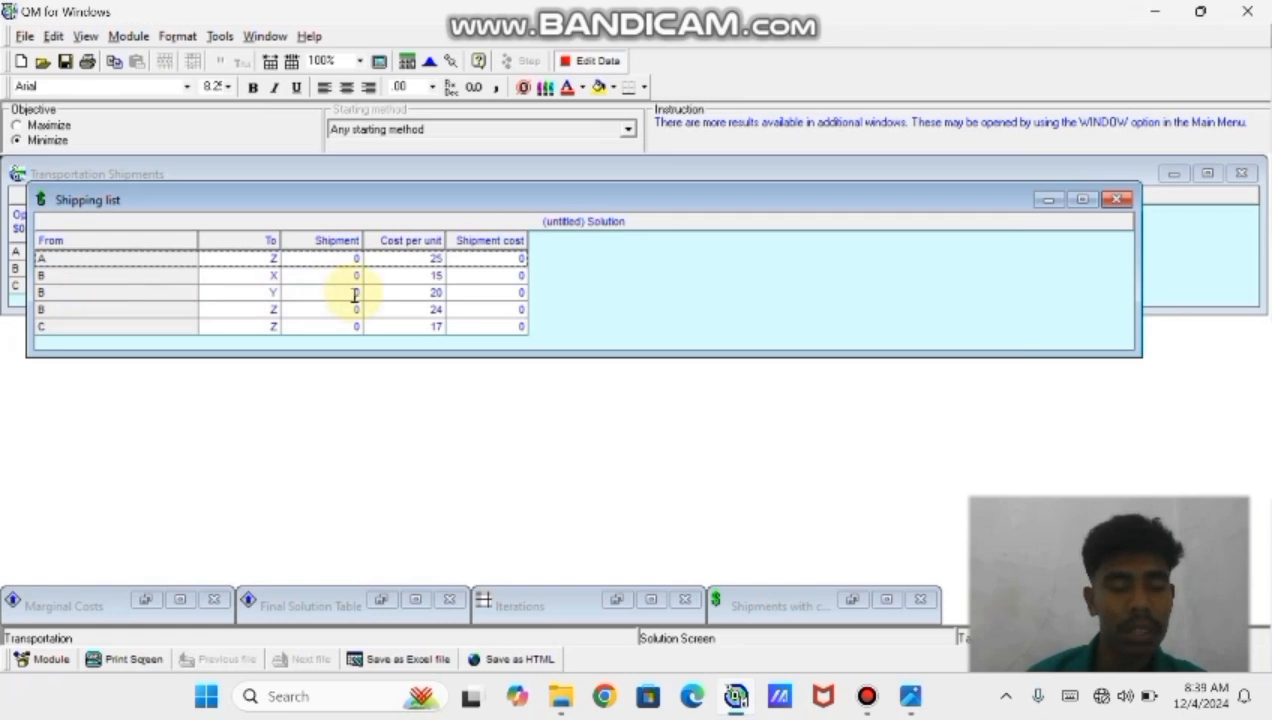
{"action": "left_click", "coordinate": [413, 292]}
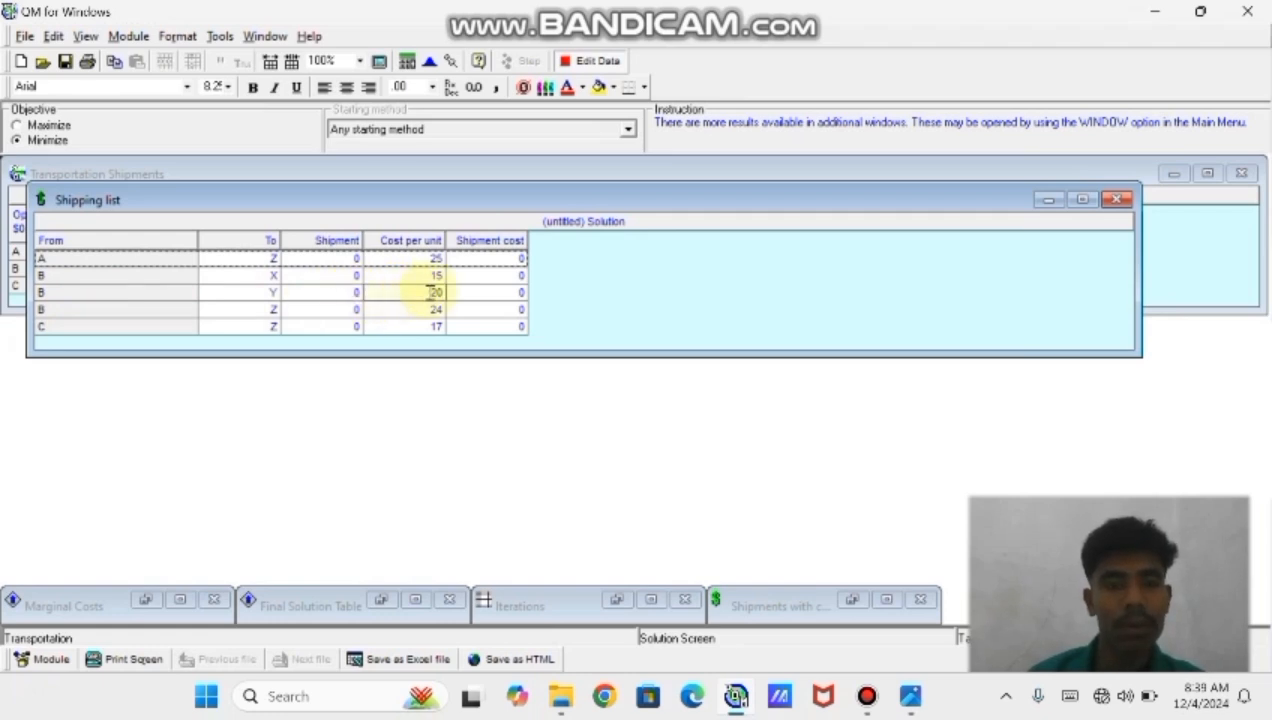